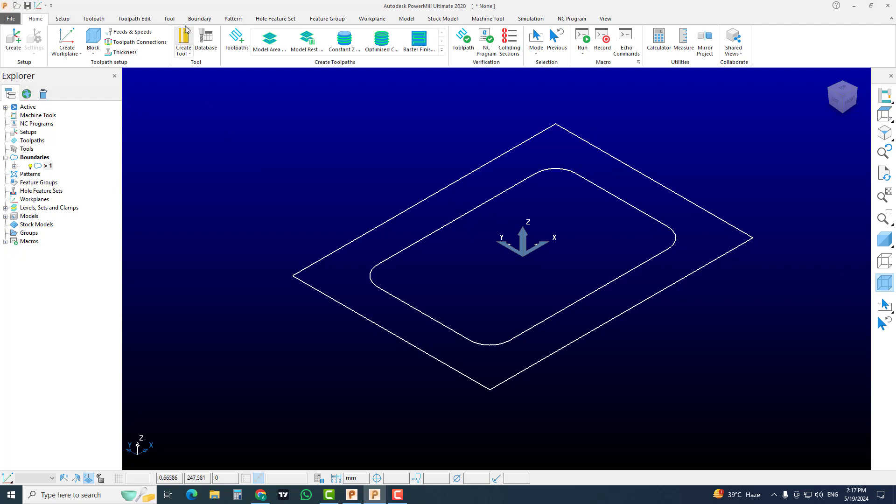
left_click(199, 18)
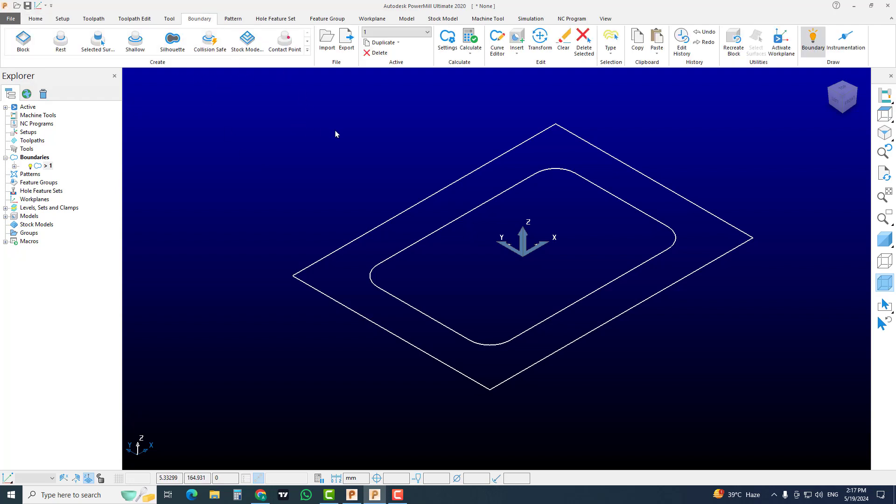
right_click(43, 167)
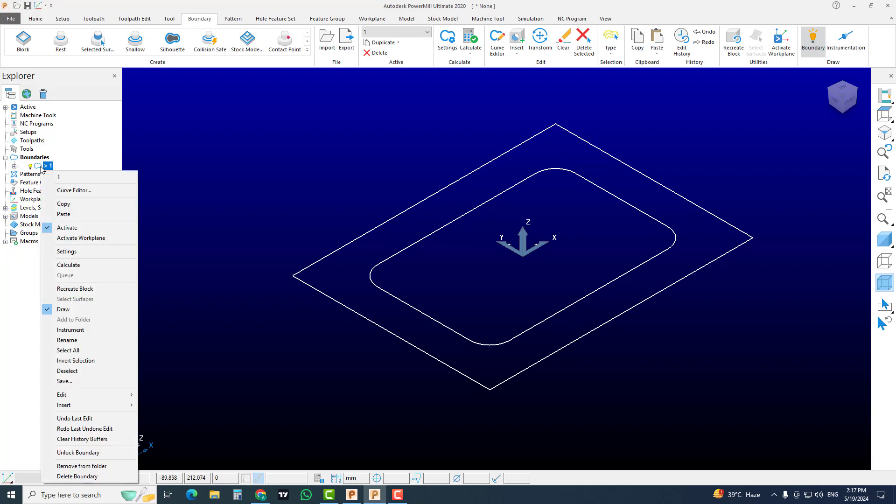
left_click(92, 194)
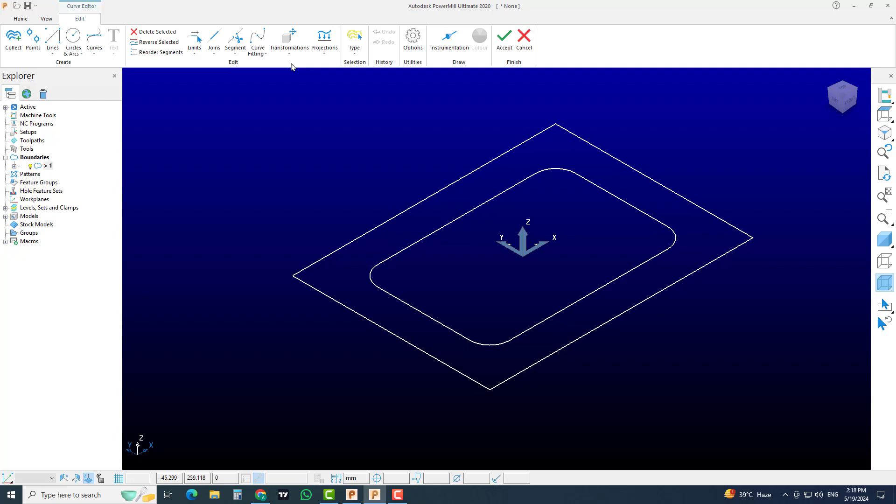
left_click(525, 38)
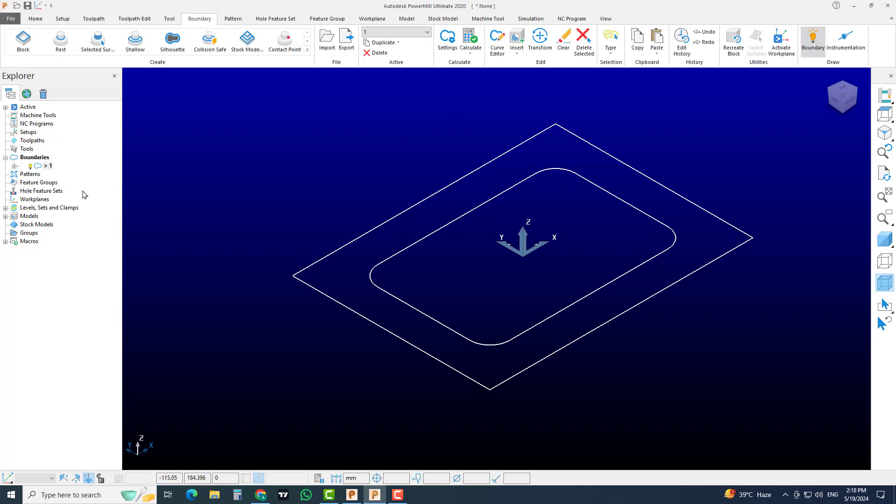
Delete all existing boundaries and display the block model shaded.
right_click(45, 159)
left_click(79, 346)
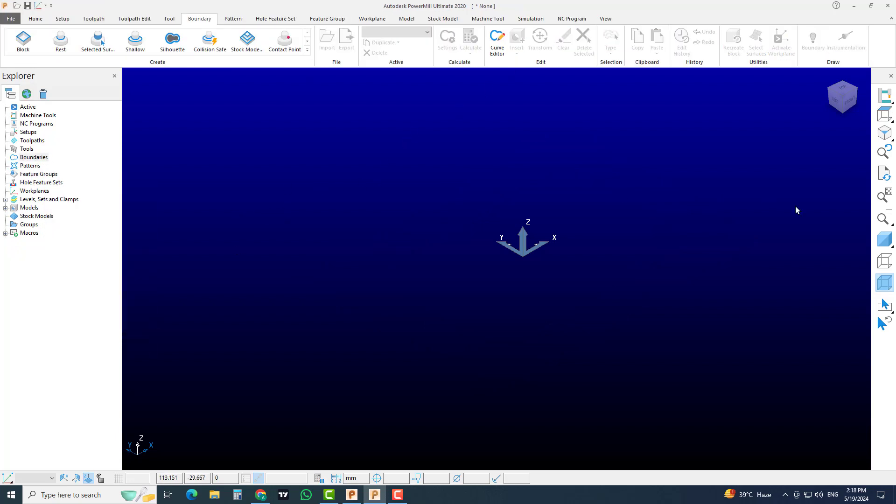
left_click(884, 238)
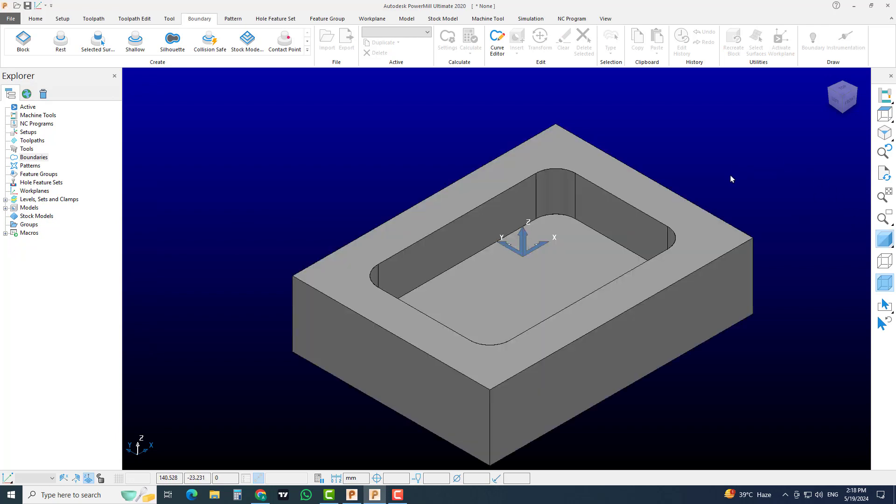
middle_click_drag(697, 176, 660, 177, "shift")
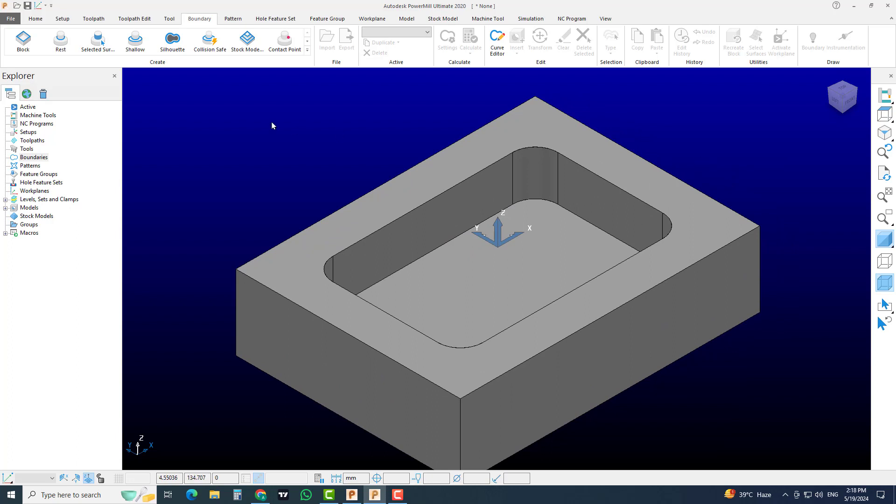
left_click(307, 50)
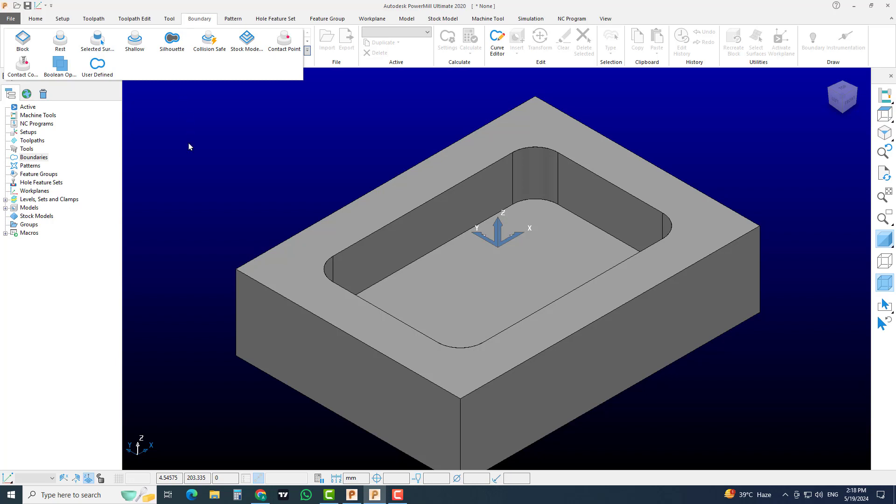
left_click(243, 151)
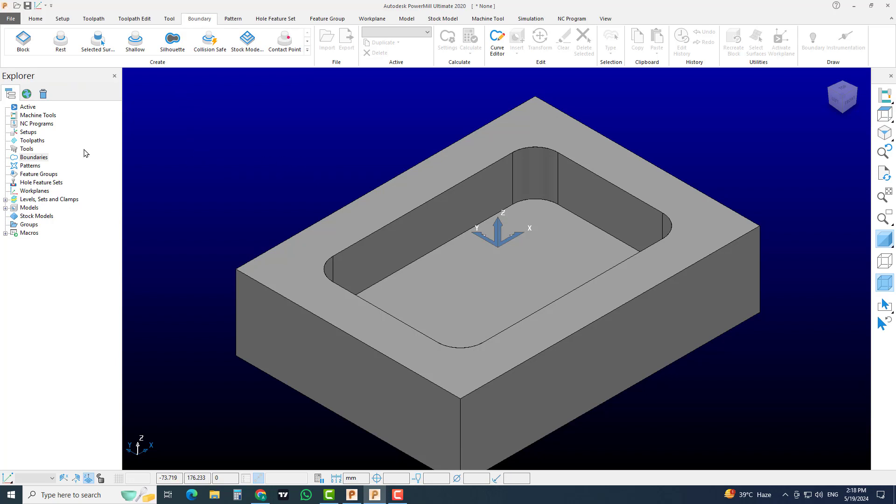
Start a new boundary in the Curve Editor and collect the outer and pocket edges of the block's top face.
right_click(39, 159)
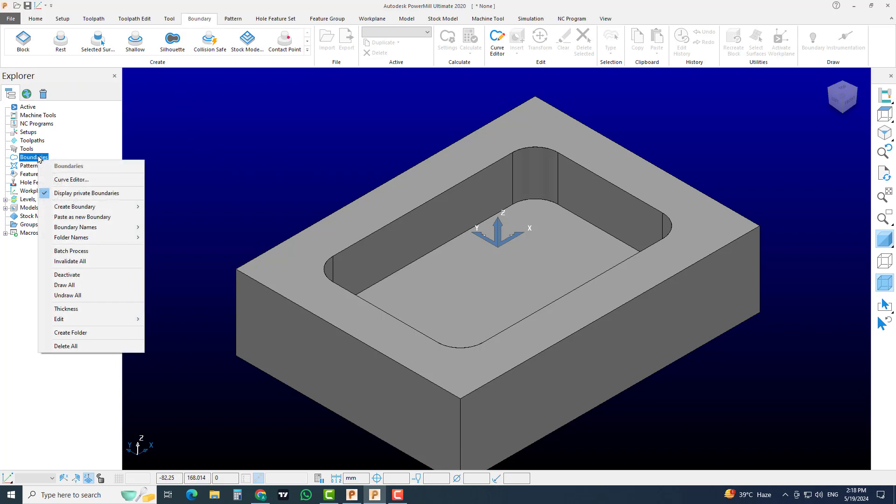
left_click(70, 179)
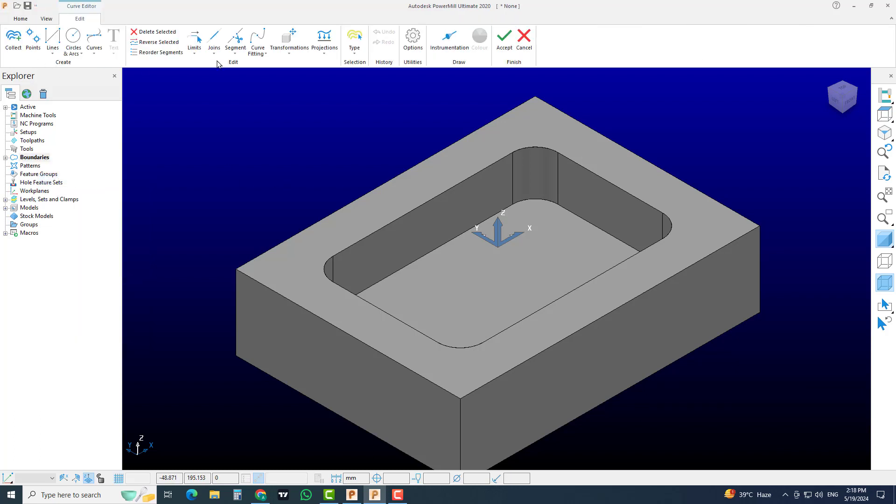
left_click(13, 39)
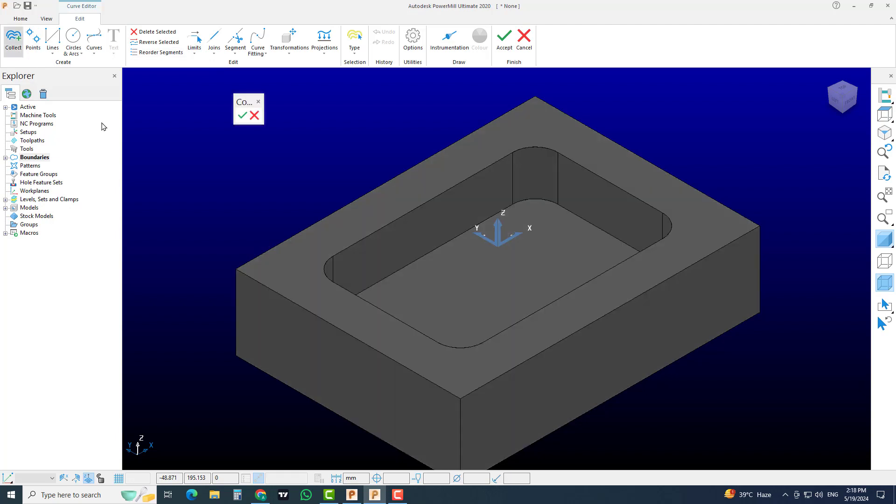
left_click(333, 230)
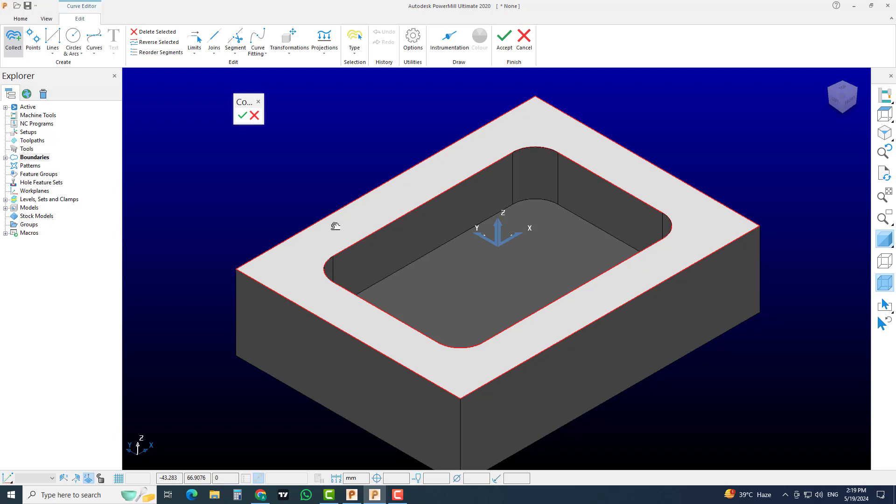
left_click(243, 115)
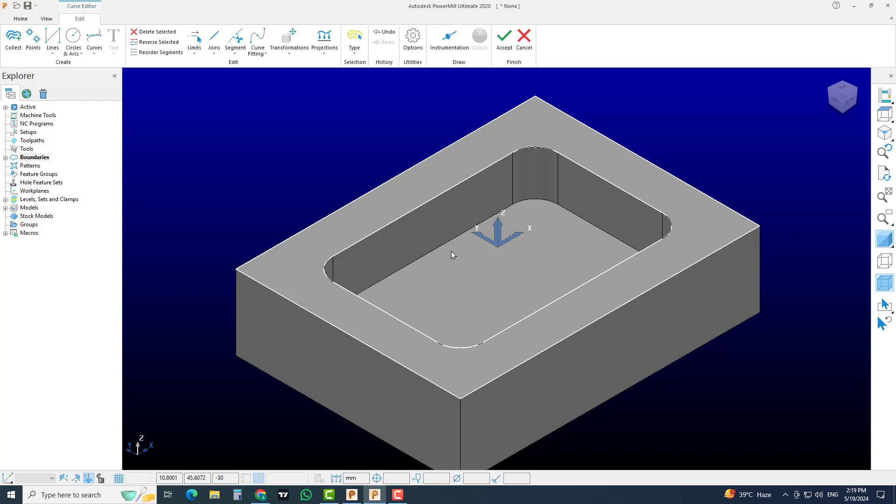
Check the collected curves with the model's shading hidden, restore the shading and discard the curve edits.
left_click(885, 239)
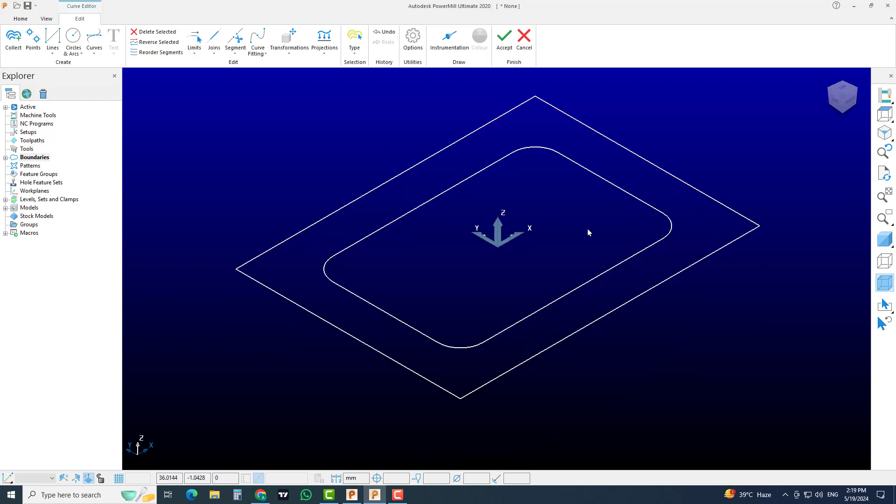
left_click(885, 239)
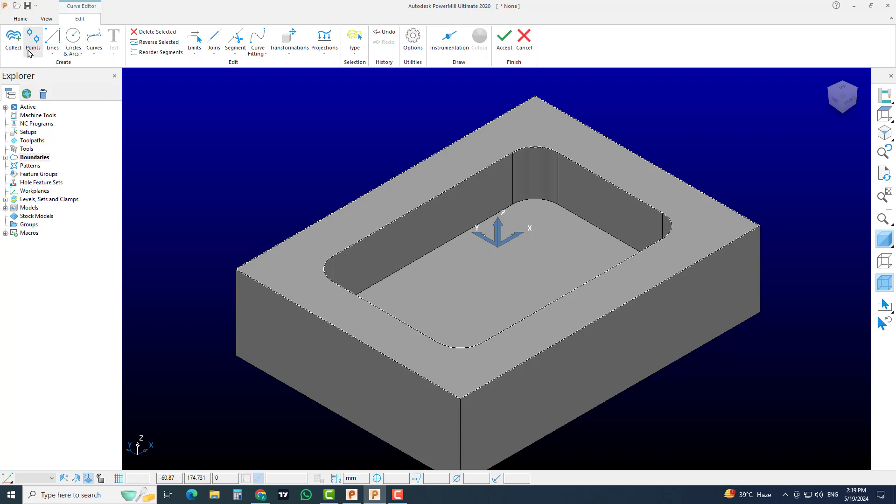
left_click(524, 39)
Trace the block's outer top edge corner to corner as a closed boundary with Continuous lines and accept it.
right_click(34, 157)
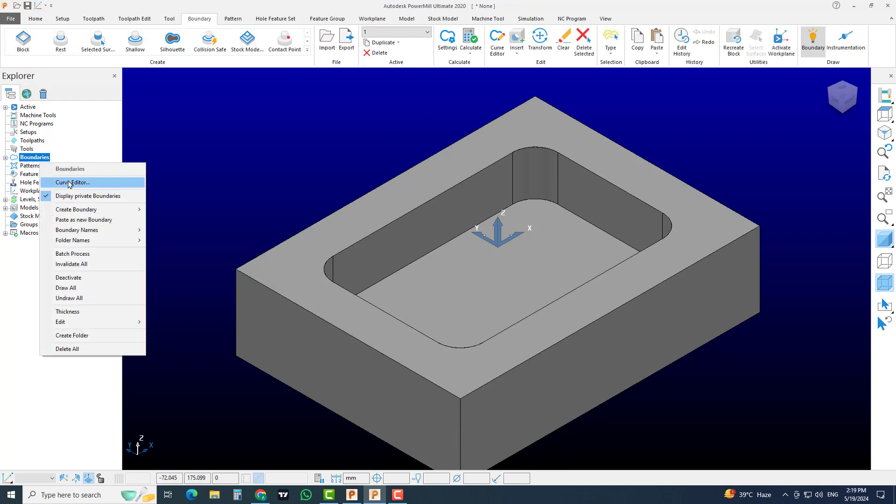
left_click(70, 180)
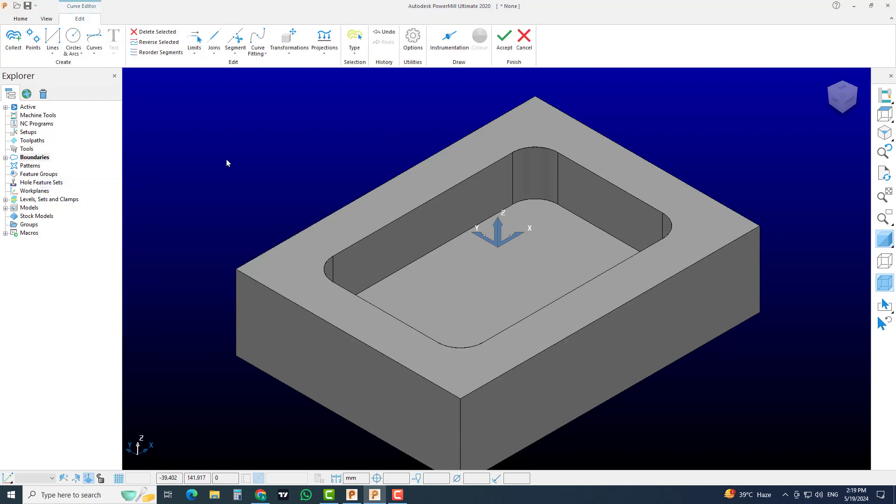
left_click(53, 56)
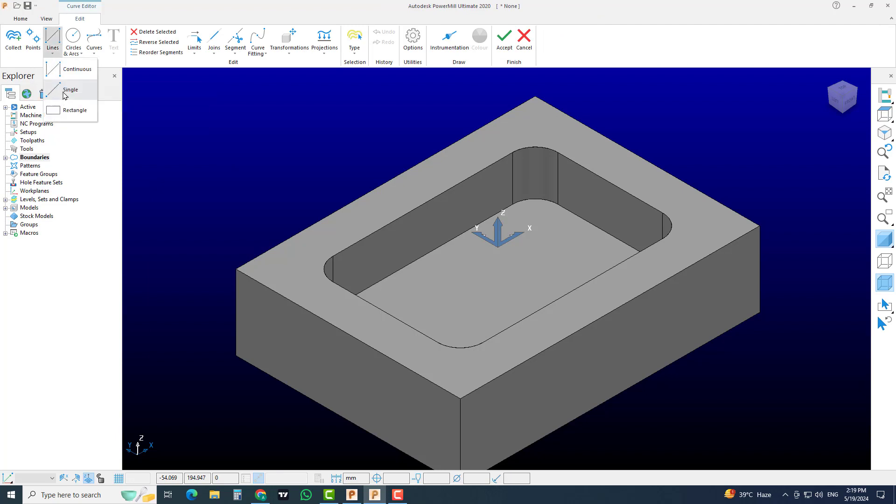
left_click(76, 70)
left_click(237, 269)
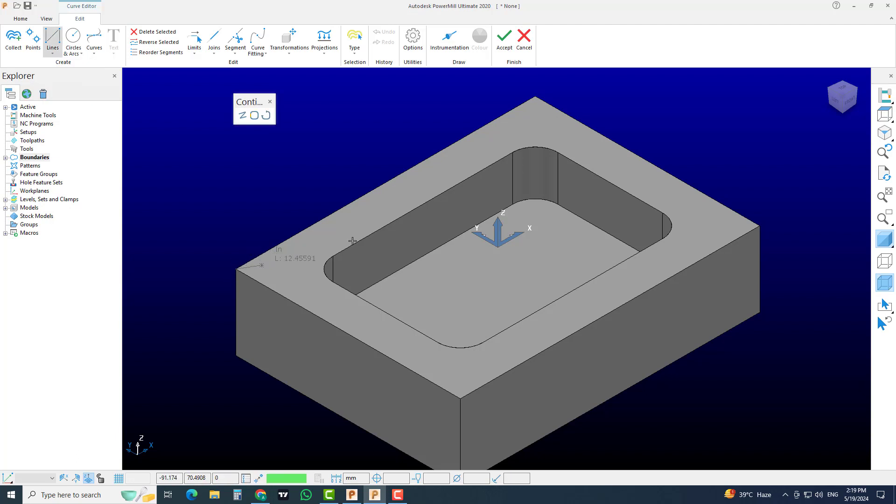
left_click(535, 97)
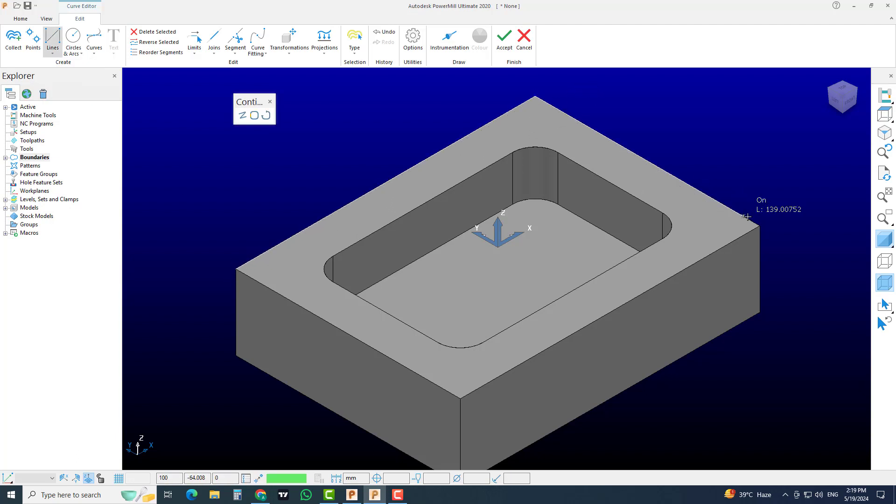
left_click(760, 227)
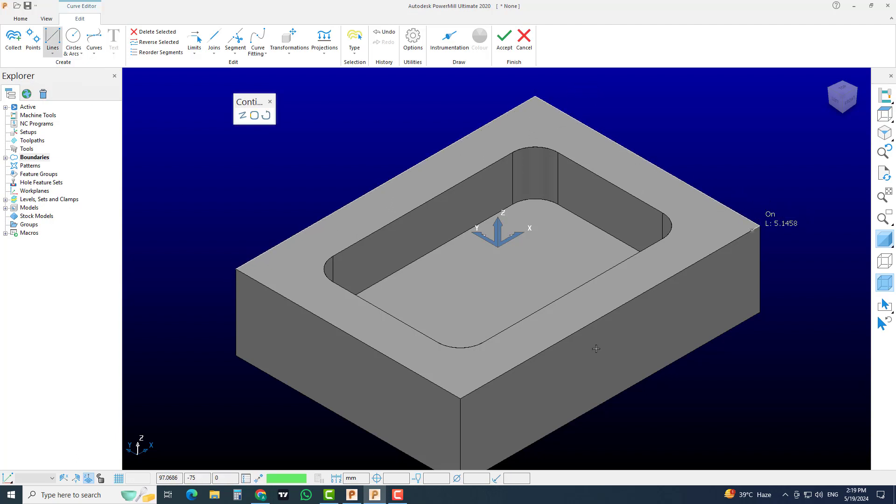
left_click(460, 396)
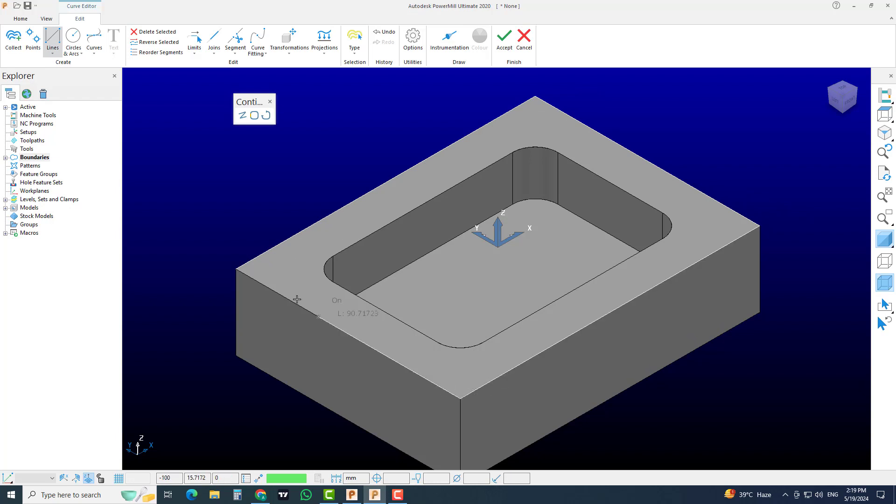
left_click(236, 269)
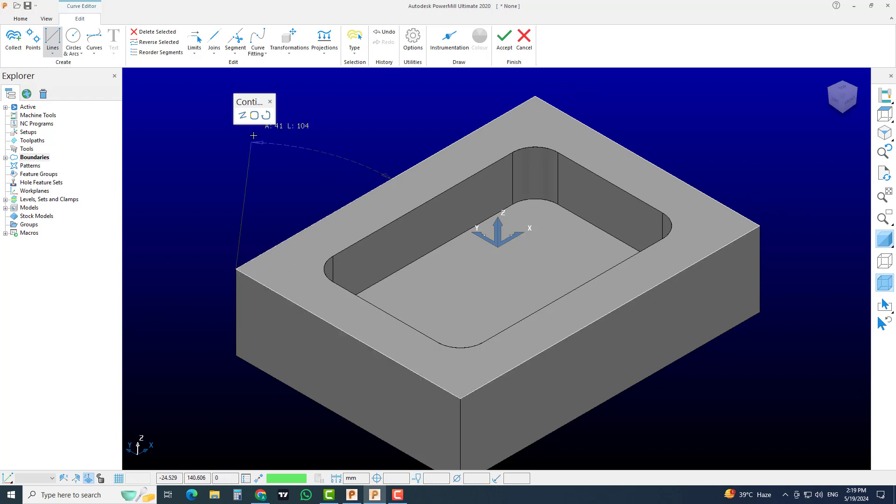
left_click(271, 102)
left_click(504, 40)
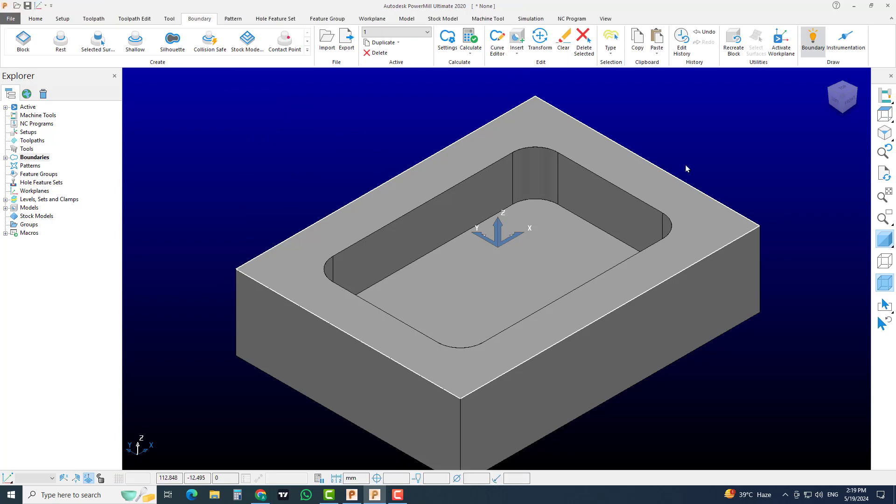
Check the traced outline with the shading hidden, restore the shading and delete all boundaries.
left_click(884, 239)
left_click(885, 239)
right_click(47, 158)
left_click(93, 349)
Start a new boundary in the Curve Editor and draw a freehand rectangle on the block's top face around the pocket.
right_click(37, 160)
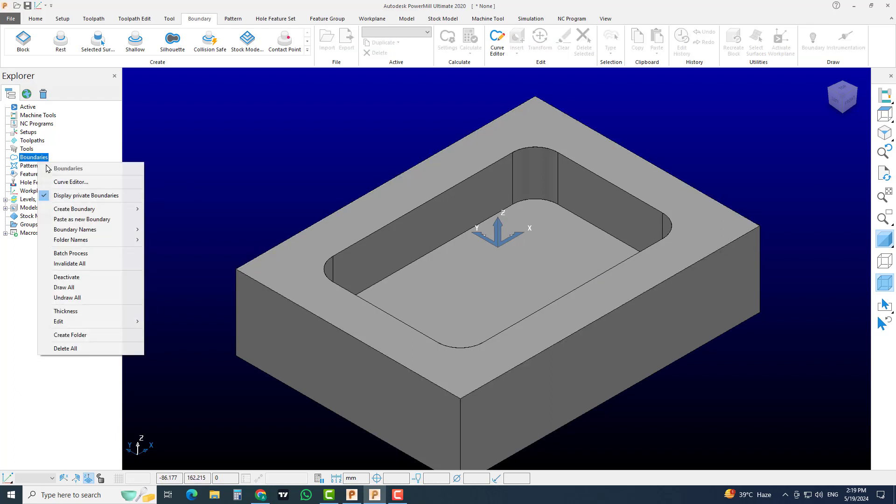
left_click(70, 182)
left_click(53, 50)
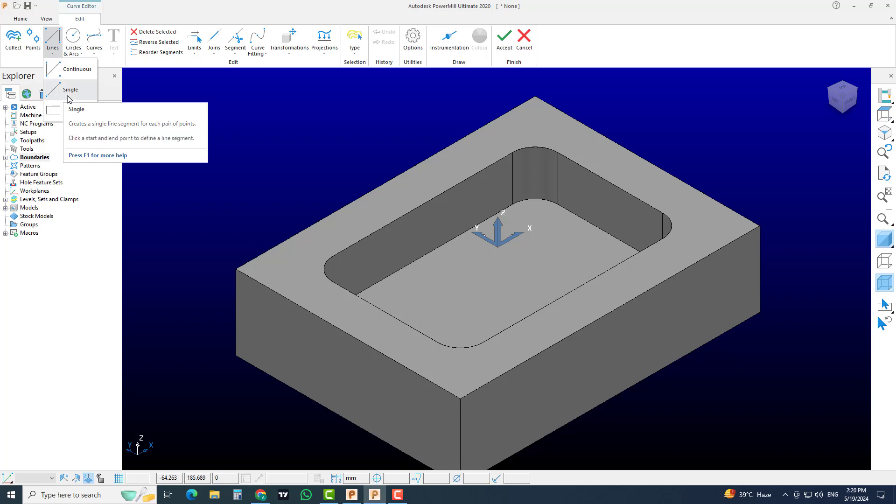
left_click(68, 112)
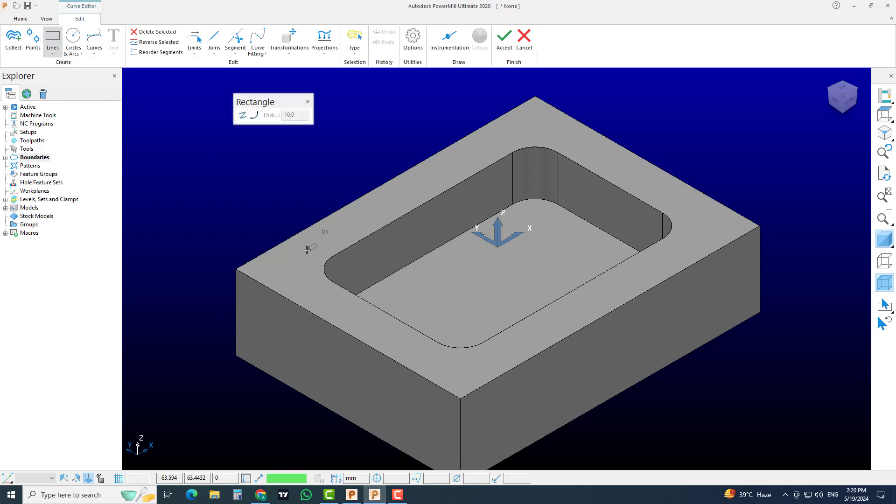
left_click(283, 249)
left_click(727, 235)
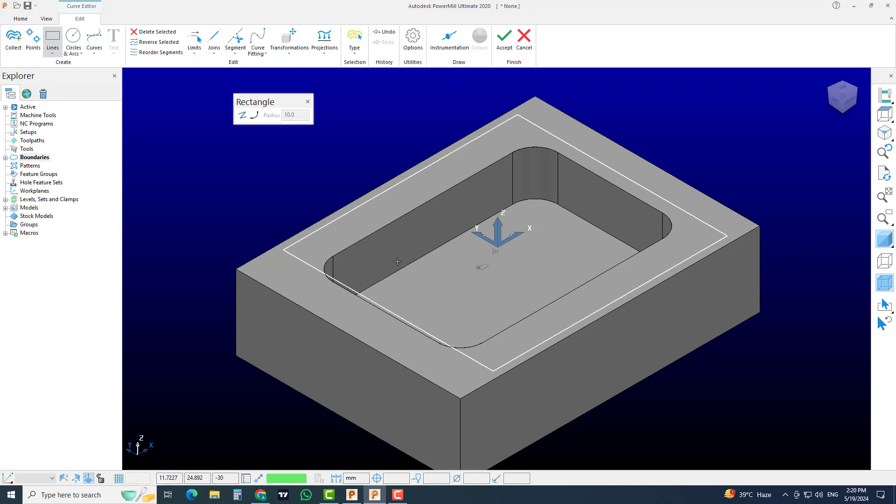
Inspect the drawn rectangle against the block and pocket, close the Rectangle tool and discard the curve edits.
middle_click_drag(622, 269, 474, 279)
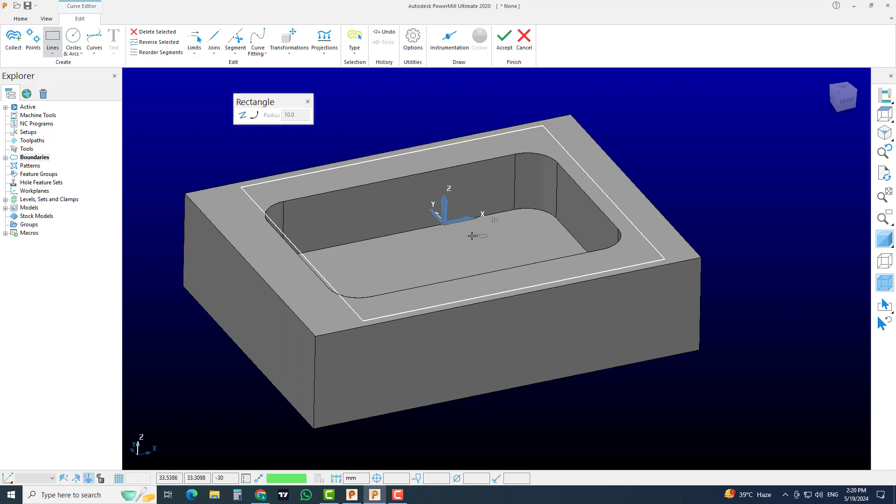
middle_click_drag(474, 236, 540, 230)
scroll(525, 229, "down", 2)
scroll(525, 229, "up", 2)
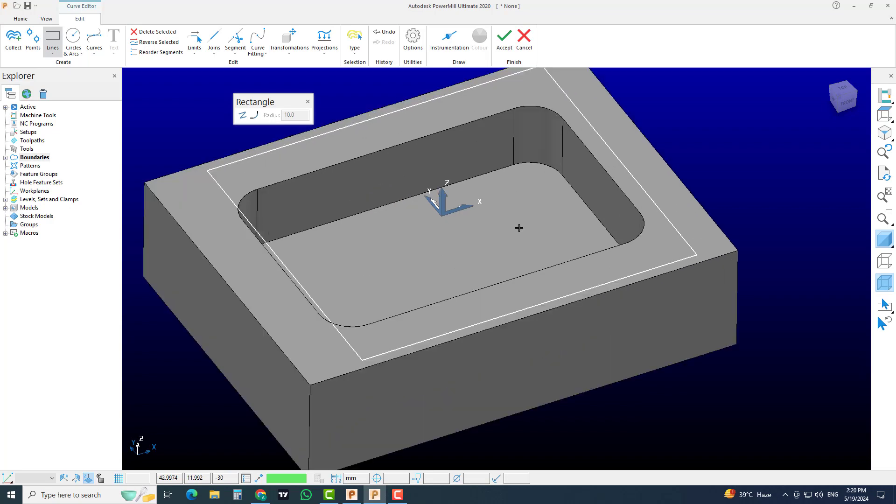
scroll(503, 219, "up", 2)
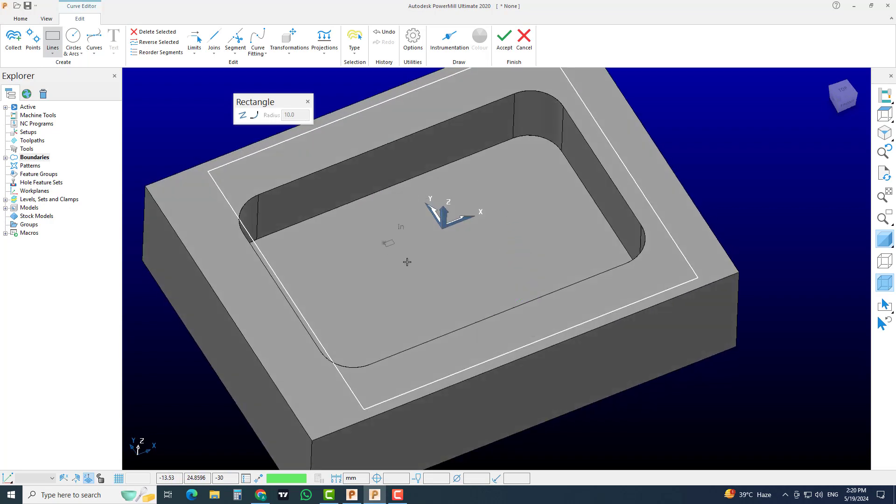
middle_click_drag(449, 230, 442, 251)
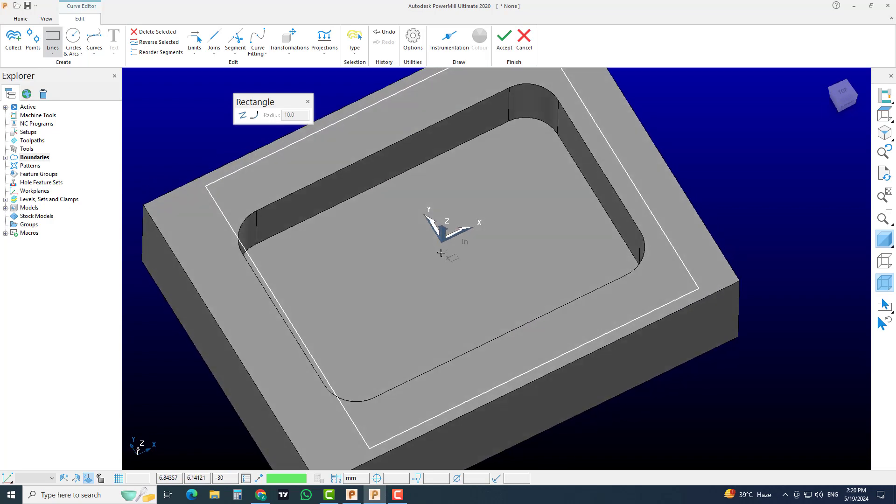
left_click(307, 101)
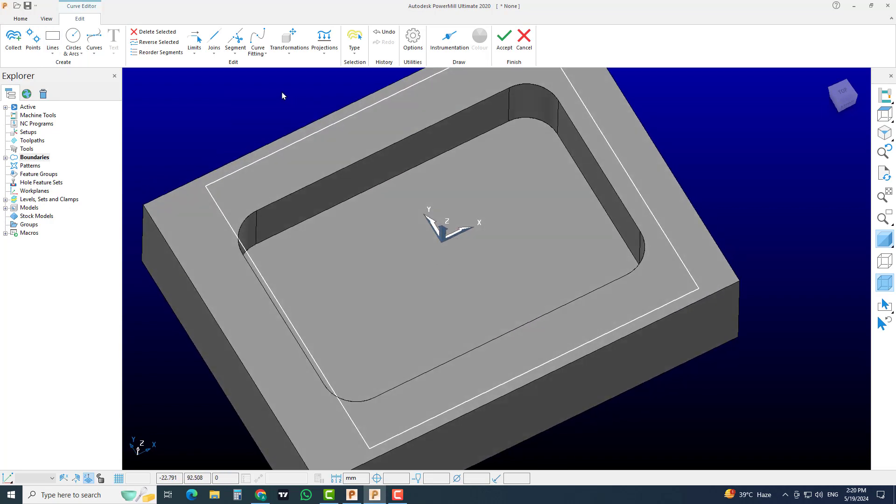
left_click(524, 37)
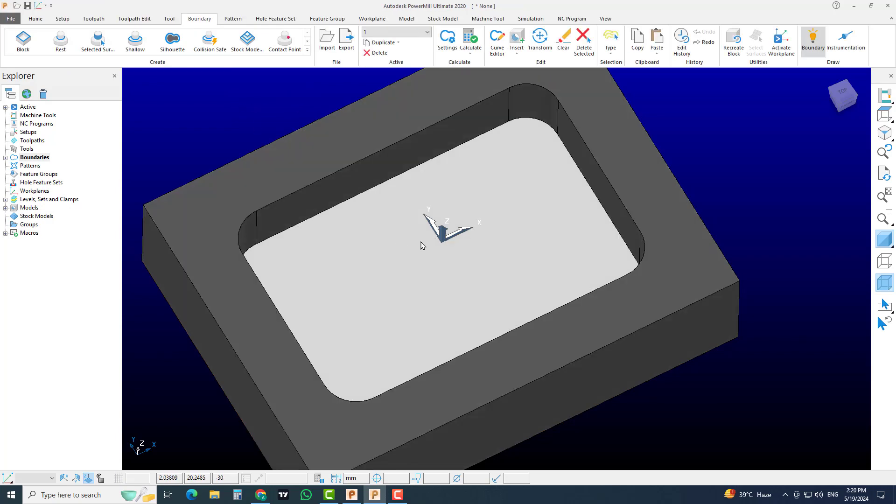
Delete all existing boundaries.
middle_click_drag(421, 246, 455, 264)
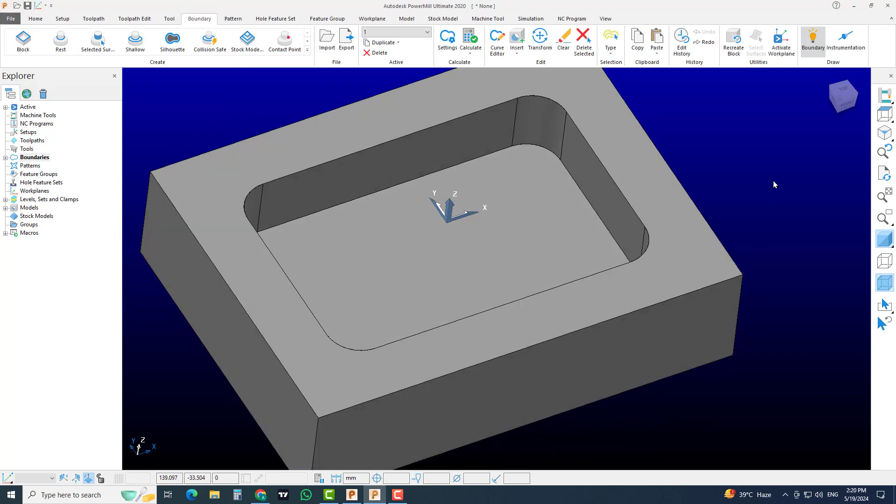
right_click(38, 160)
left_click(56, 347)
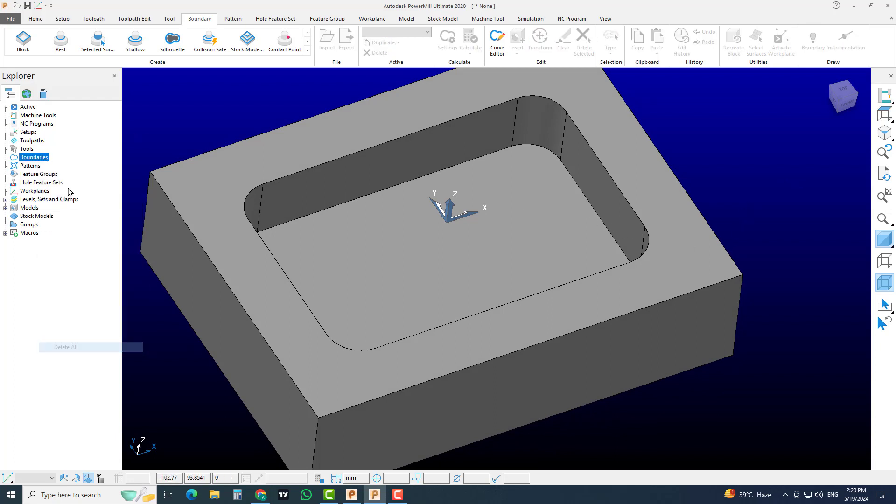
Start a new boundary in the Curve Editor and draw a freehand rectangle on the pocket floor.
right_click(42, 161)
left_click(74, 183)
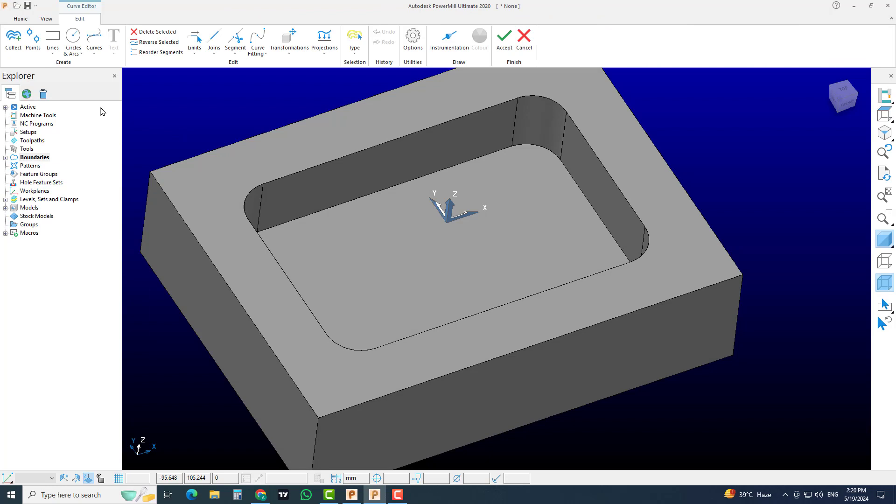
left_click(52, 47)
middle_click_drag(413, 240, 381, 261)
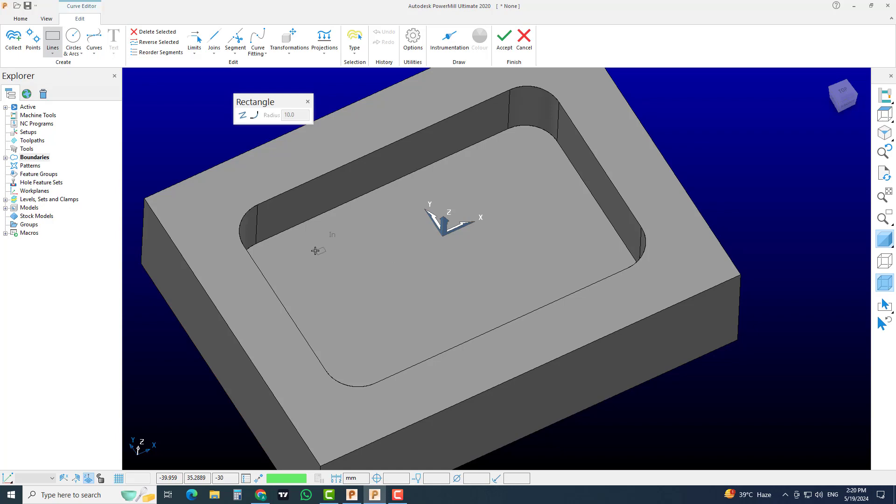
left_click(572, 267)
middle_click_drag(571, 267, 479, 276)
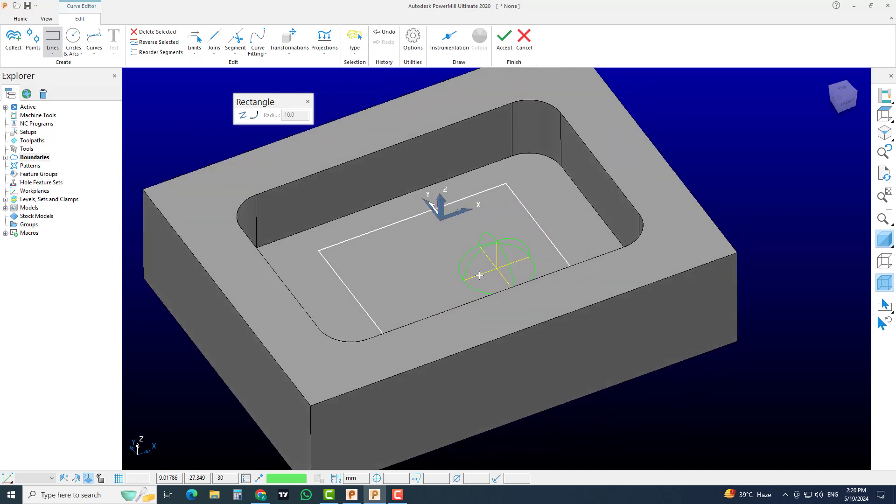
left_click(309, 103)
Draw a circle with a 10 mm radius on the pocket floor inside the rectangle.
scroll(445, 246, "down", 3)
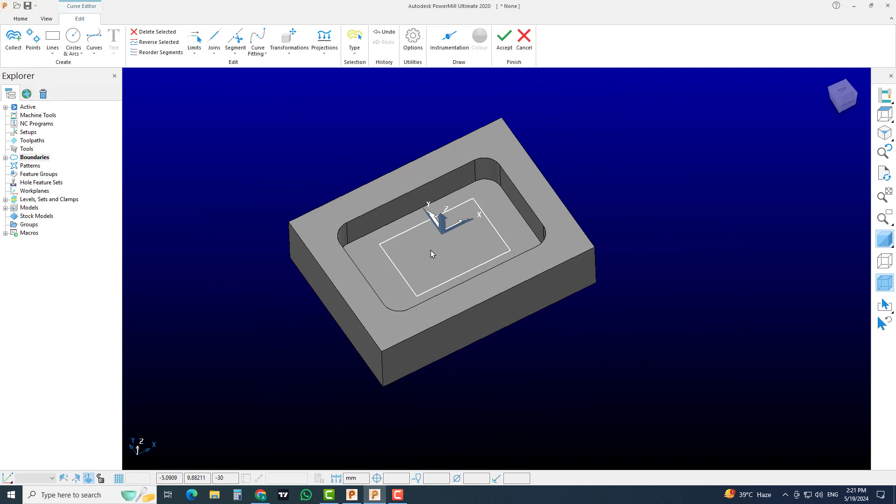
scroll(430, 250, "up", 3)
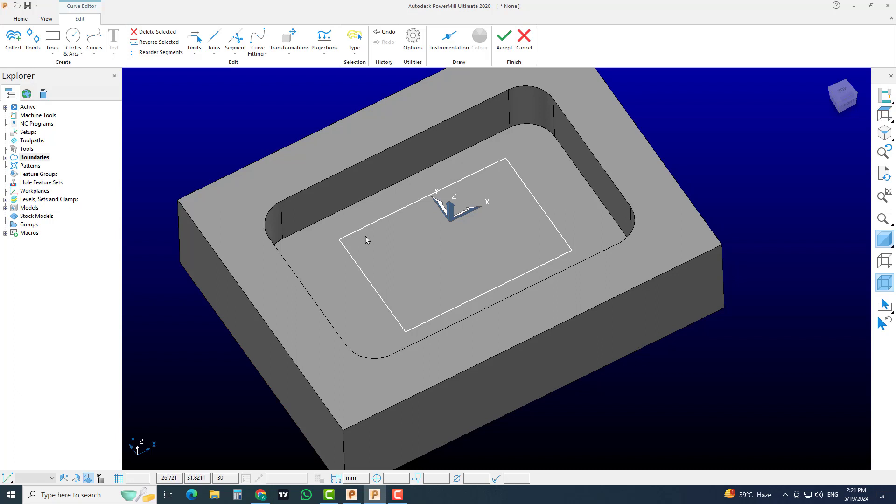
scroll(453, 242, "down", 3)
scroll(463, 248, "up", 5)
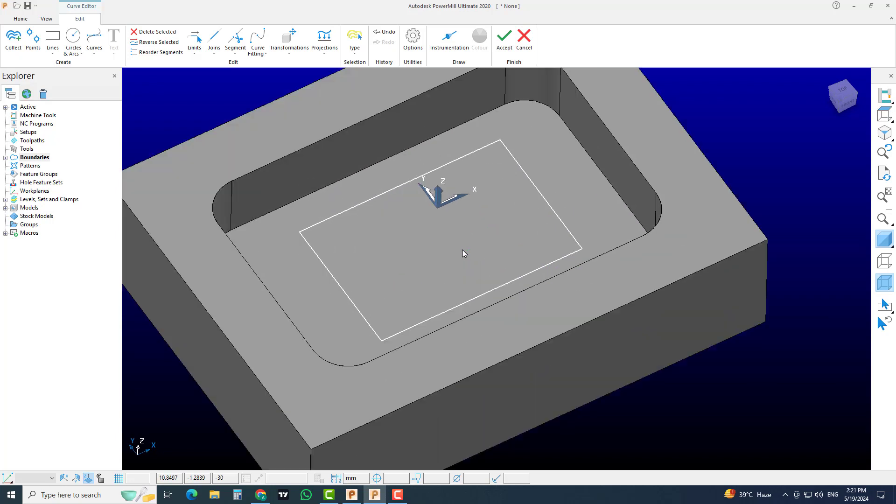
scroll(463, 252, "down", 2)
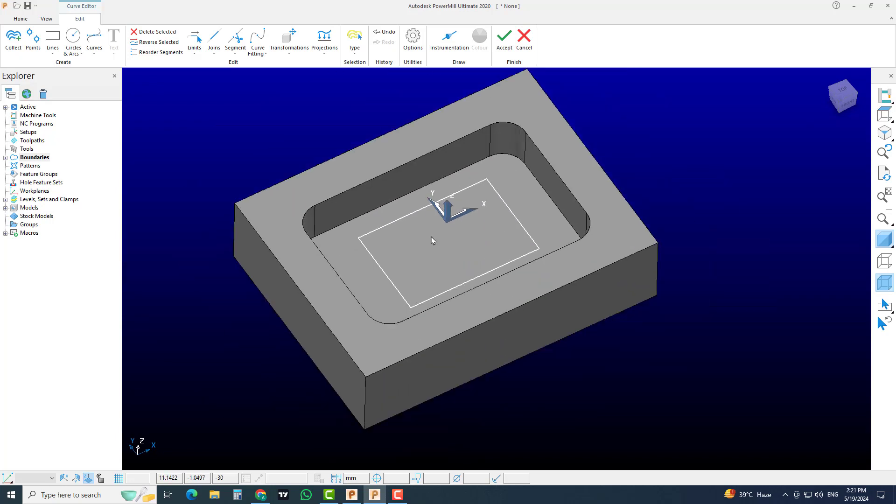
left_click(75, 52)
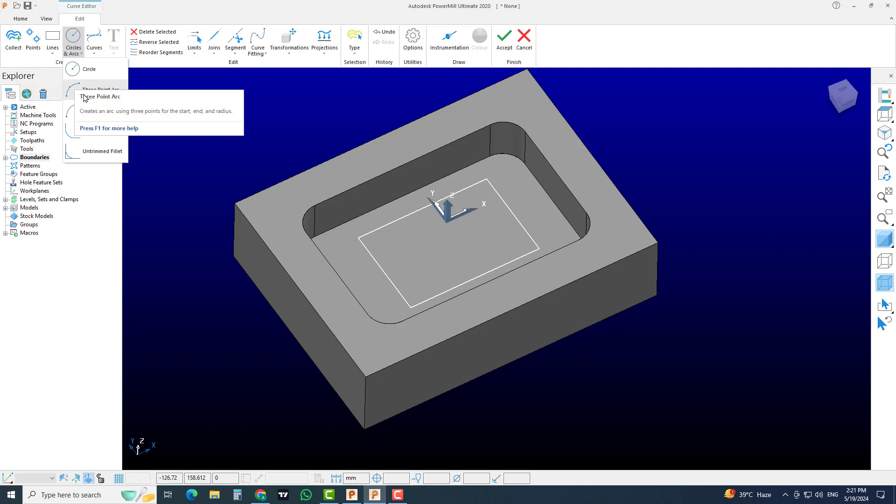
left_click(74, 69)
scroll(468, 250, "up", 4)
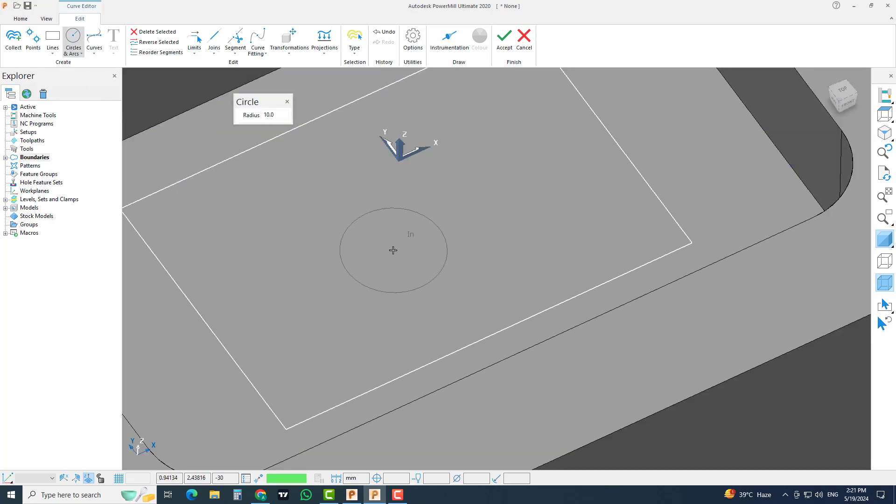
left_click(419, 239)
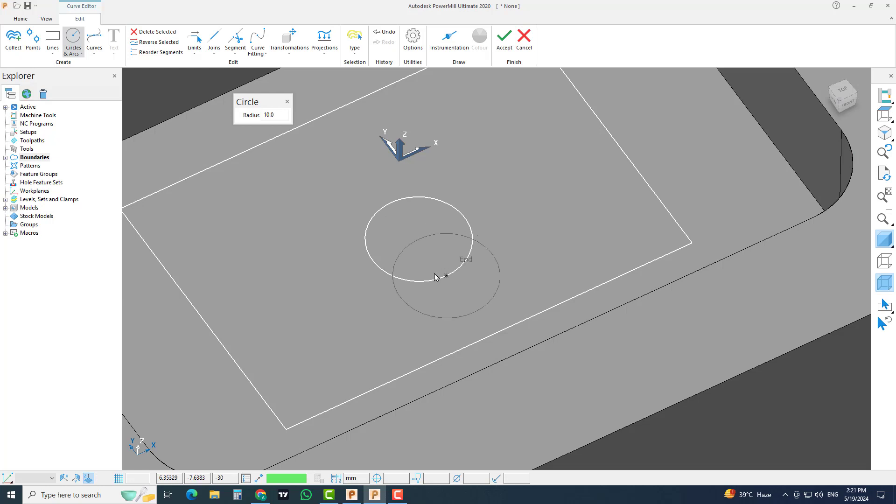
key("Escape")
scroll(439, 252, "down", 4)
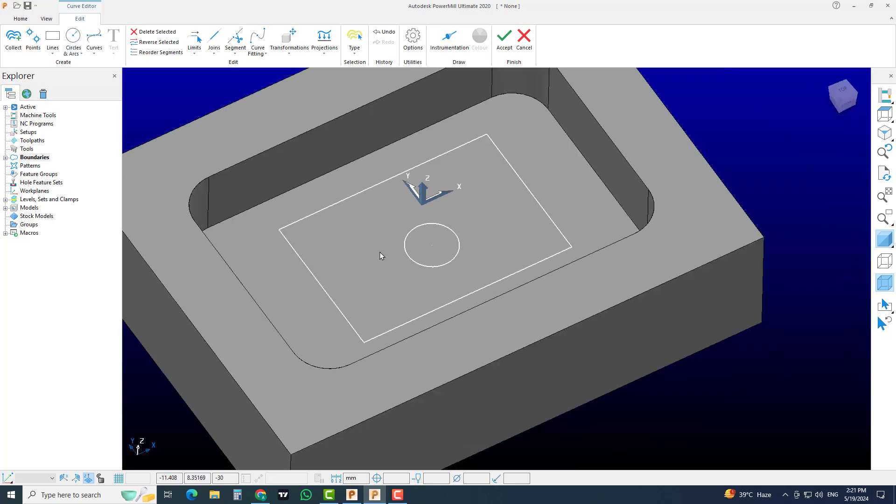
Place circles with a 100 mm radius, one centred on the pocket floor and one on the workplane origin.
scroll(380, 252, "down", 1)
scroll(442, 231, "up", 3)
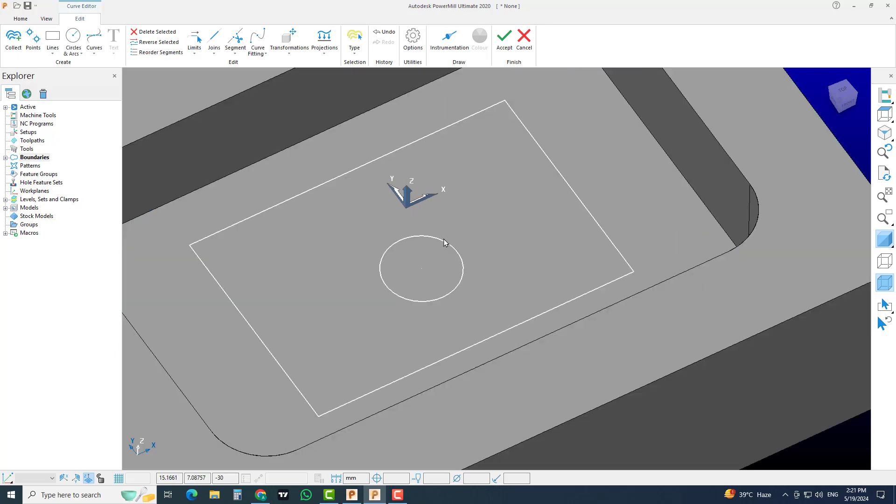
scroll(443, 239, "down", 2)
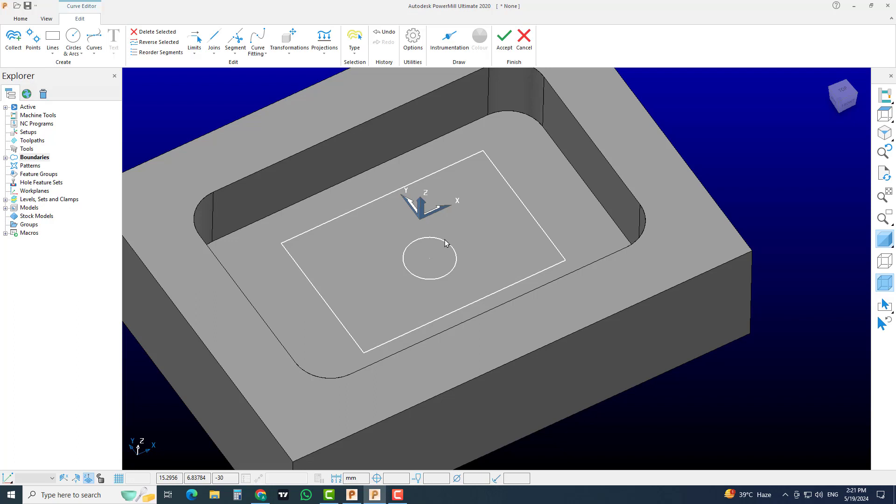
left_click(72, 37)
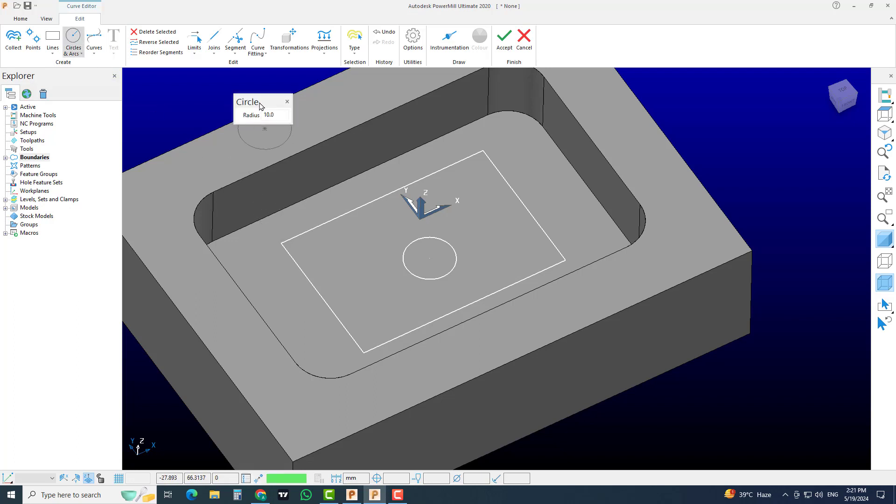
left_click_drag(257, 102, 296, 149)
double_click(316, 161)
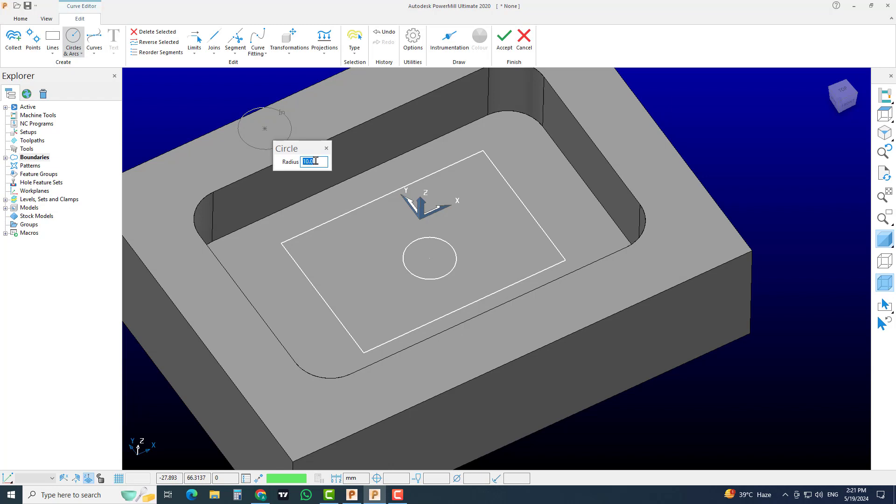
type("100")
key("Return")
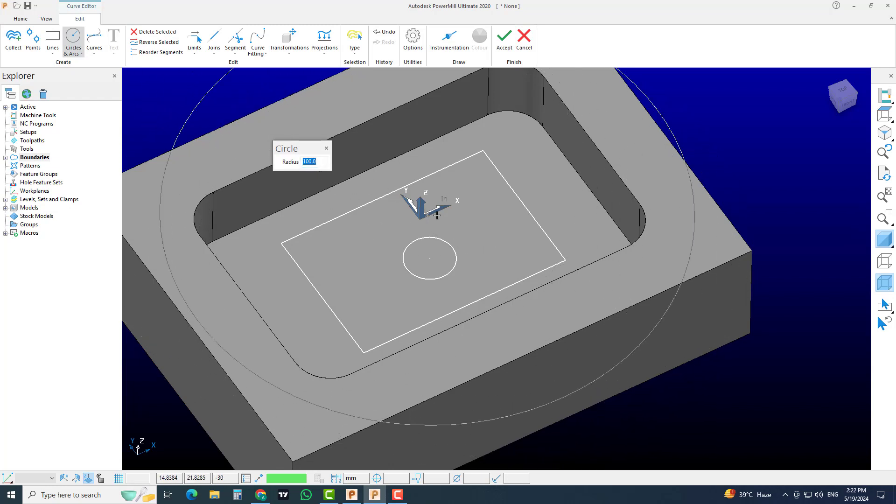
scroll(452, 219, "down", 2)
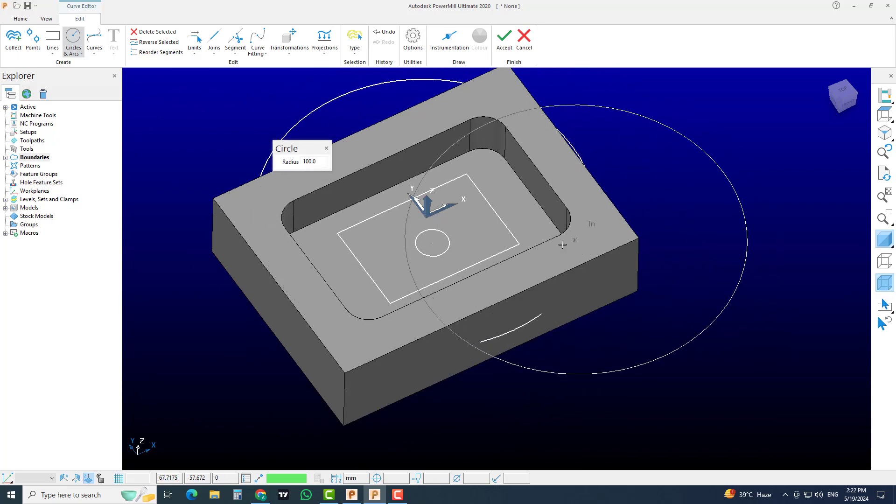
middle_click_drag(672, 255, 480, 260)
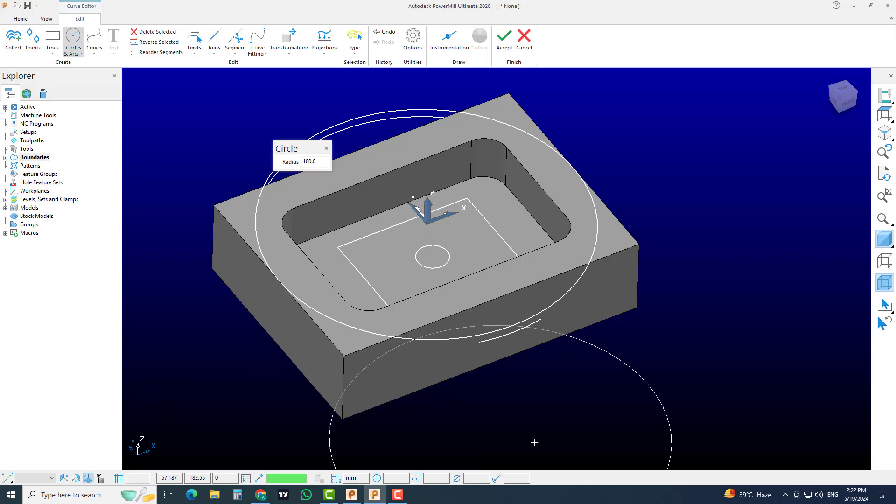
middle_click_drag(604, 380, 601, 362)
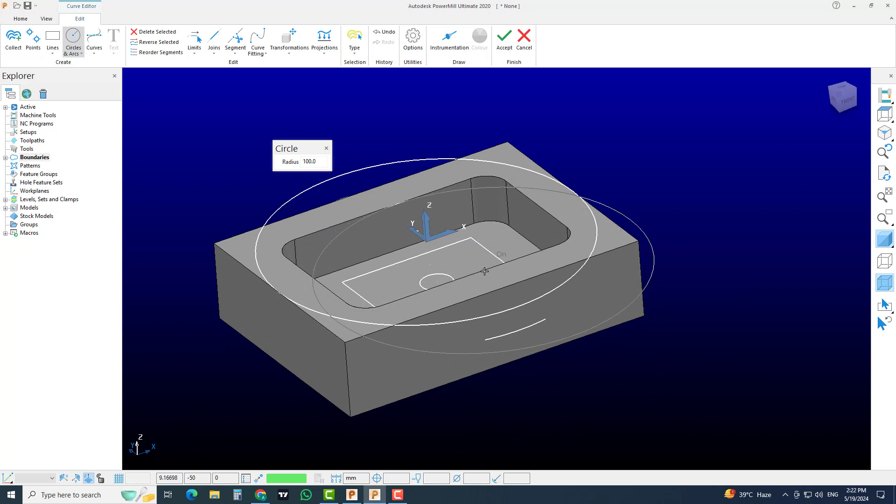
left_click(279, 480)
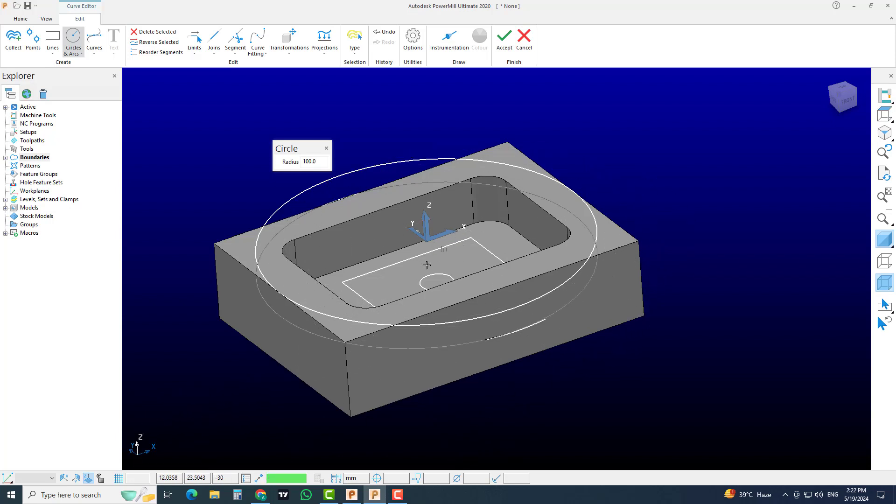
Close the Circle tool, discard the rectangle and circle edits and delete all boundaries.
left_click(326, 148)
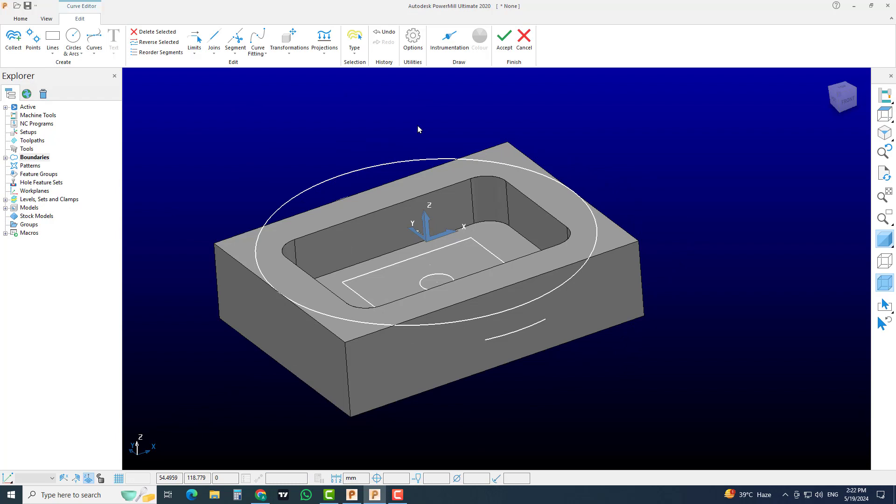
left_click(524, 47)
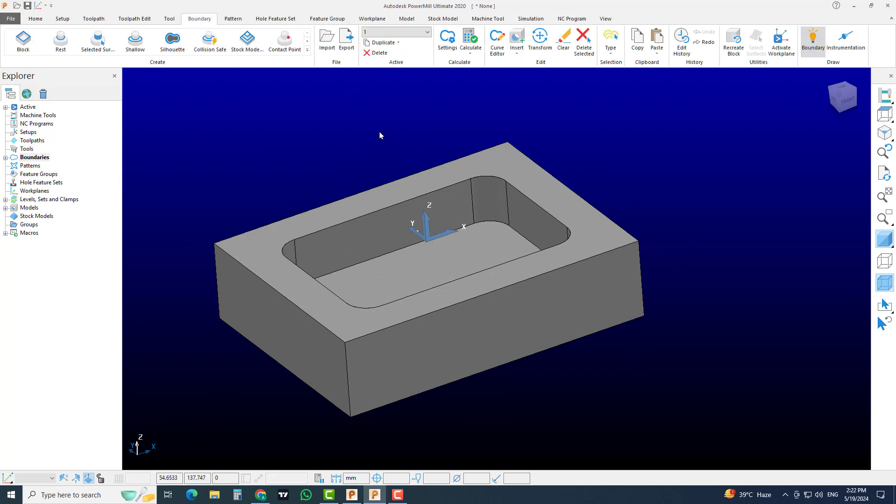
right_click(33, 161)
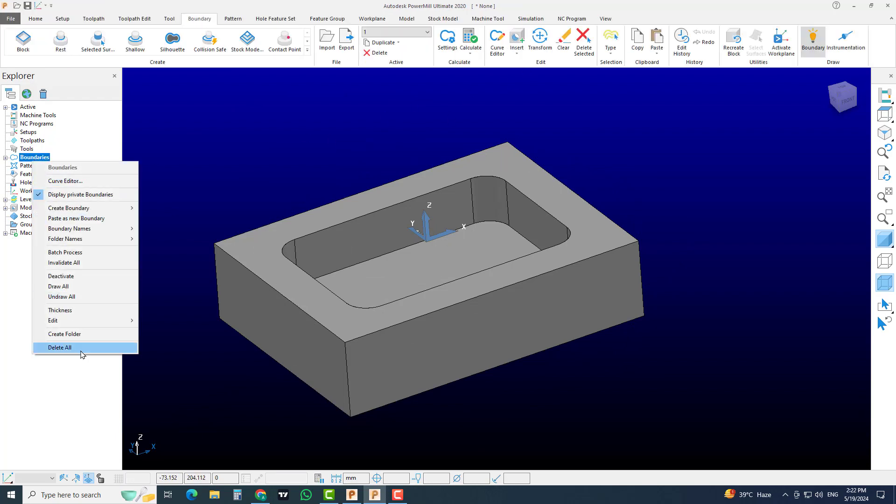
left_click(81, 351)
Start a new boundary in the Curve Editor and review the available circle, arc and curve types.
right_click(46, 162)
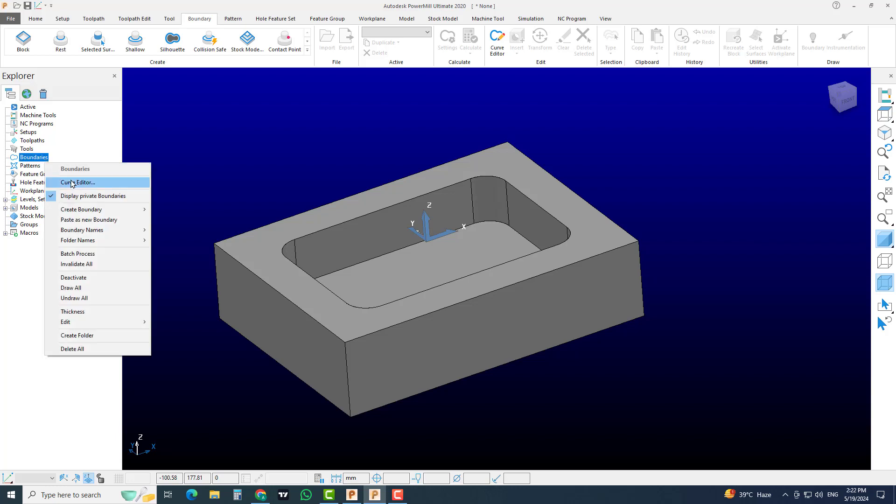
left_click(72, 183)
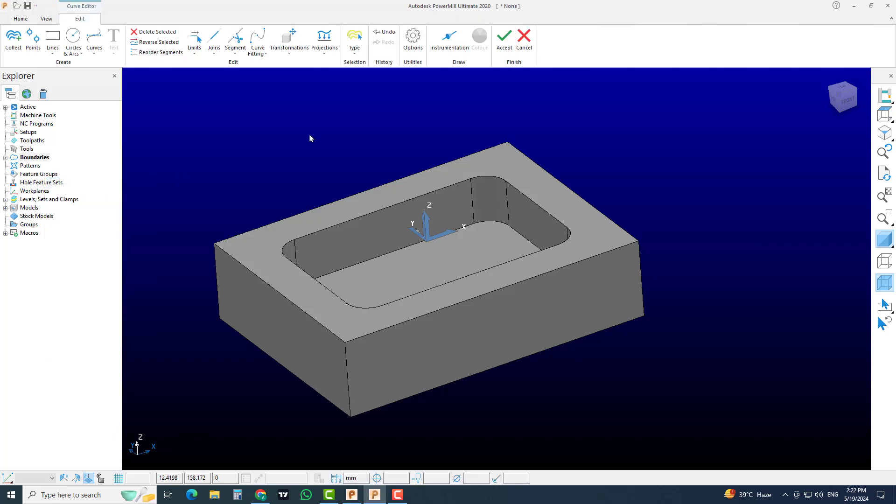
left_click(74, 55)
left_click(77, 56)
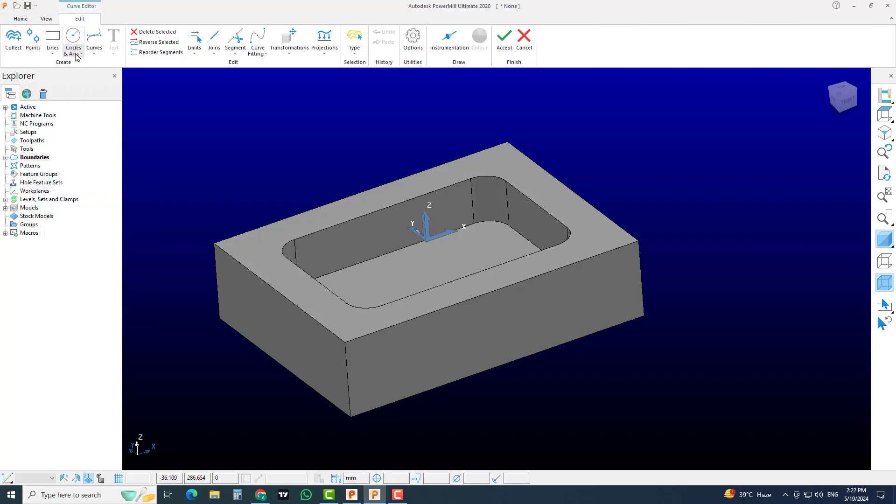
left_click(77, 55)
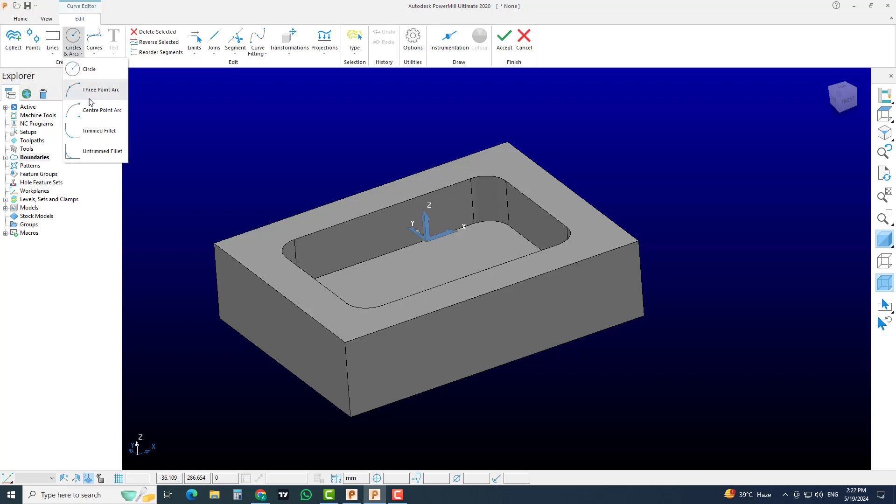
left_click(96, 56)
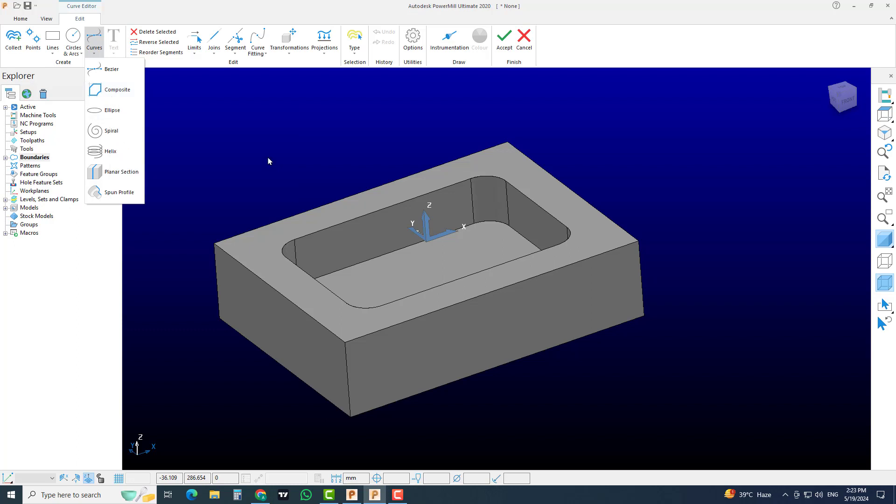
left_click(297, 145)
Start a composite curve and pick one long upper edge of the pocket as its first segment.
left_click(98, 55)
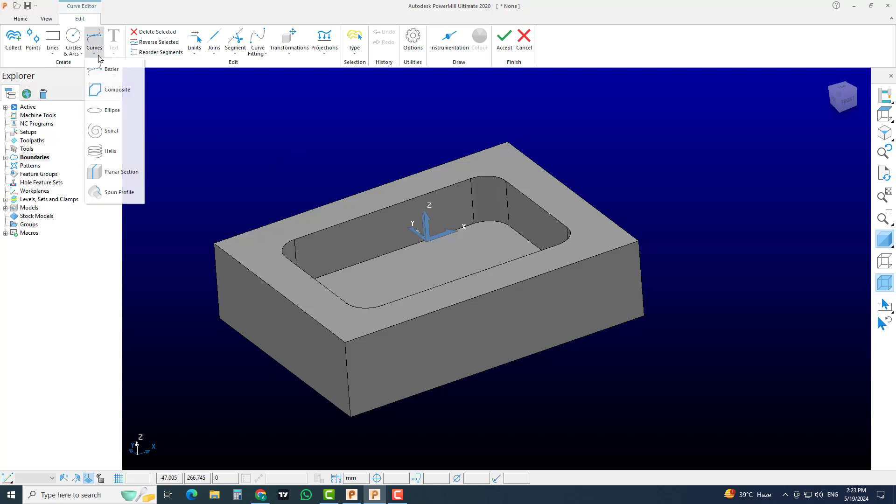
left_click(105, 90)
middle_click_drag(154, 142, 382, 218)
middle_click_drag(443, 214, 632, 265)
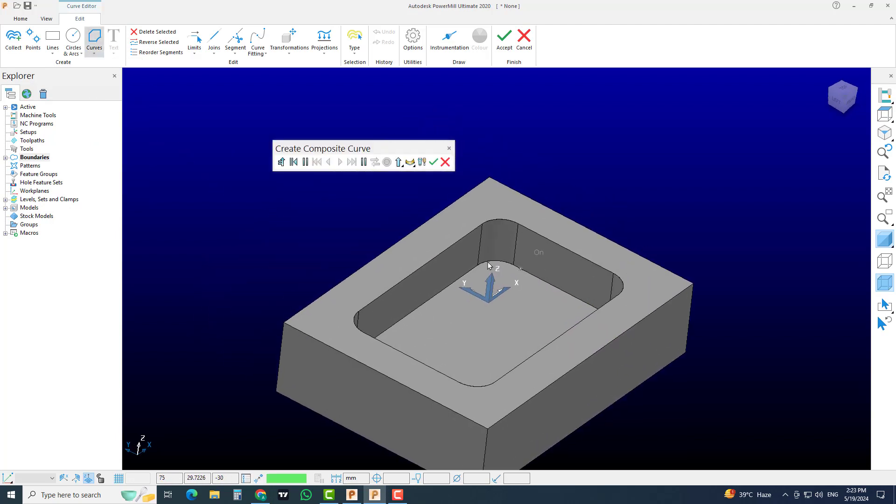
middle_click_drag(456, 262, 439, 254)
left_click(439, 254)
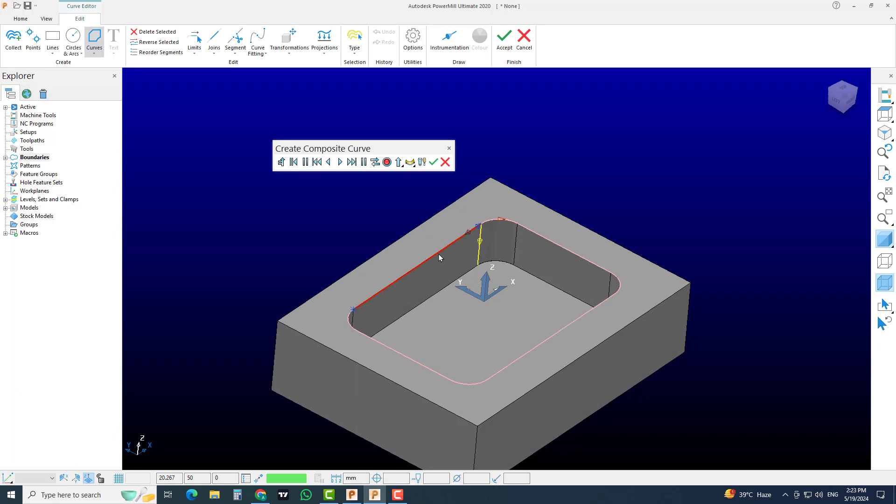
Extend the composite curve around the adjoining rounded corner and along the next short upper edge of the pocket.
scroll(510, 240, "up", 5)
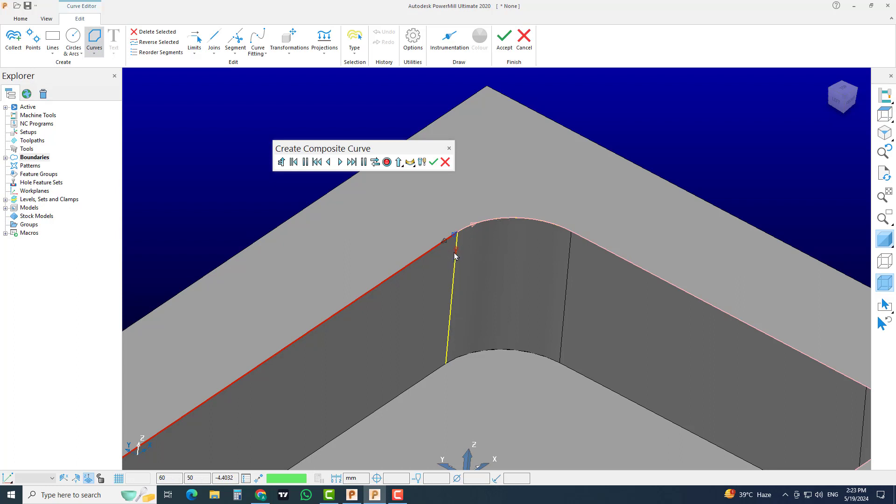
scroll(455, 324, "down", 2)
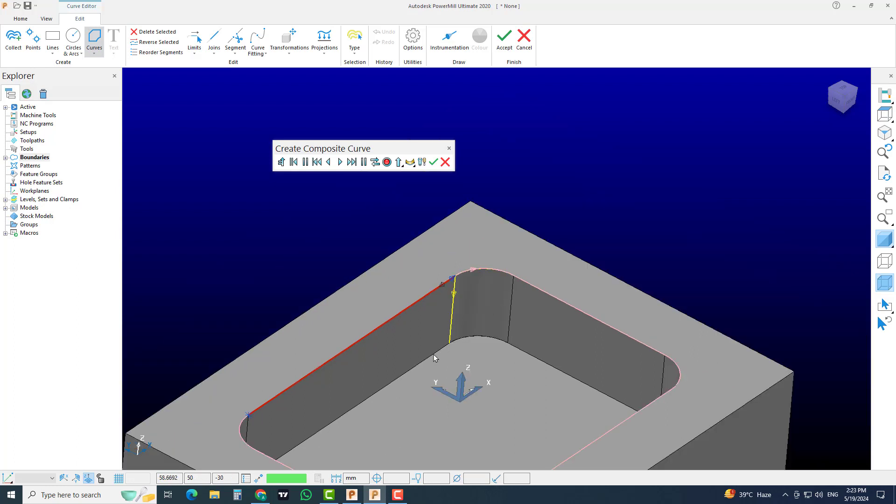
scroll(468, 277, "up", 3)
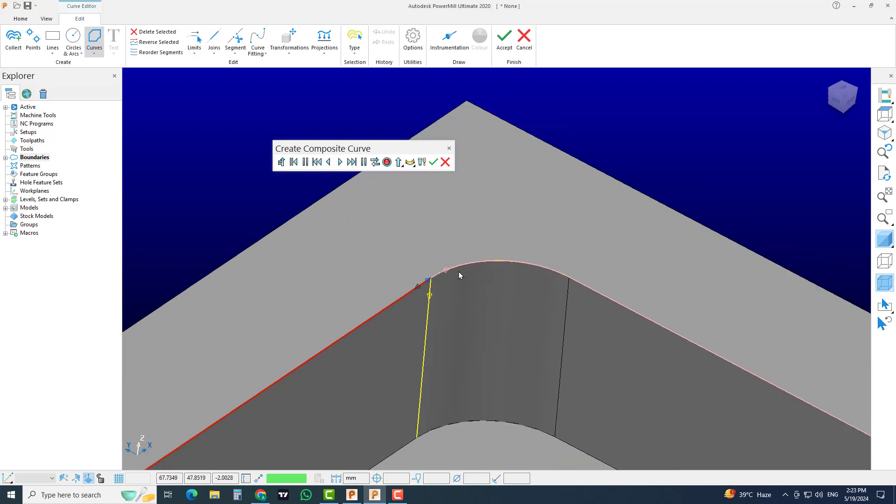
left_click(447, 274)
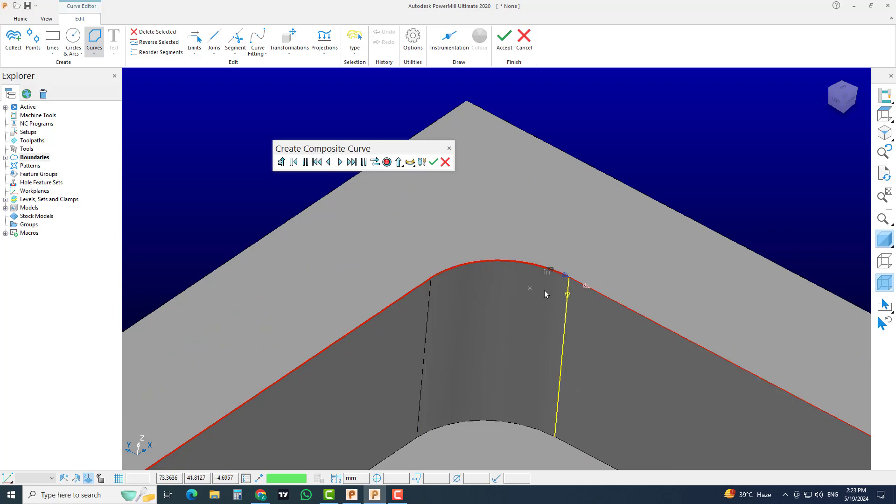
left_click(605, 303)
scroll(611, 317, "down", 2)
scroll(546, 360, "down", 2)
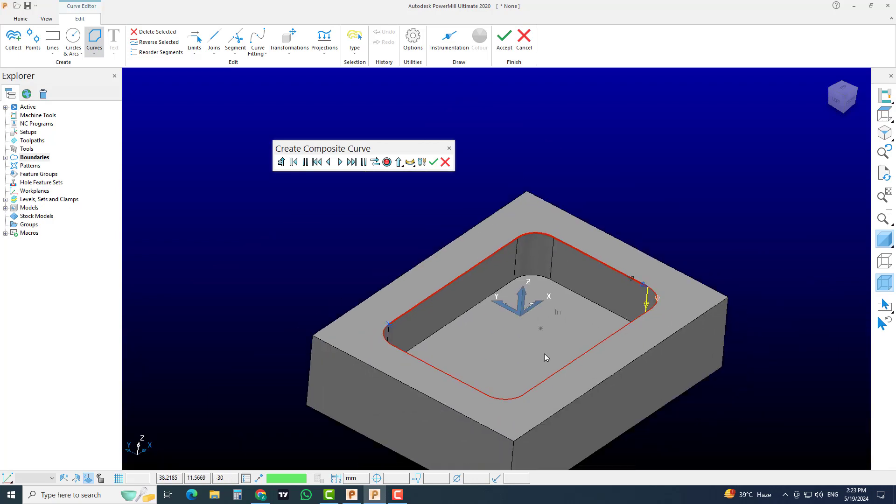
Add the second rounded corner of the pocket's upper rim to the composite curve.
middle_click_drag(546, 360, 454, 246)
scroll(545, 315, "up", 3)
scroll(544, 314, "up", 2)
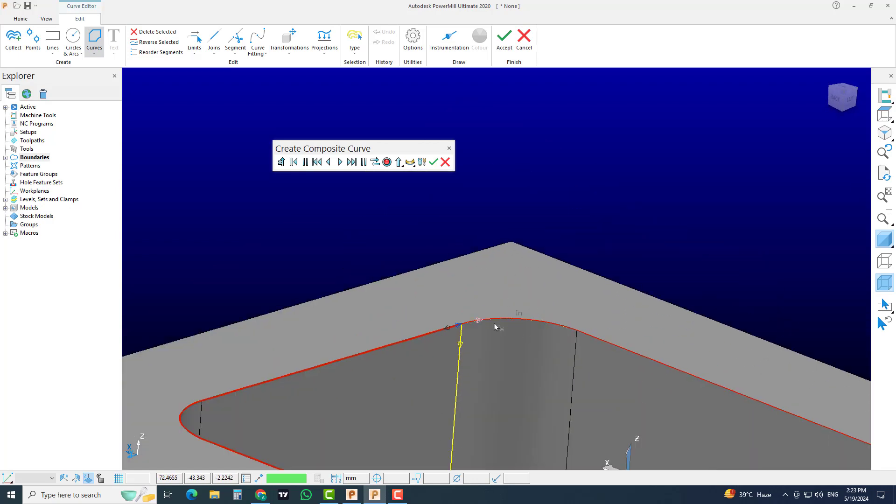
left_click(477, 319)
scroll(570, 328, "down", 3)
middle_click_drag(499, 354, 515, 319)
scroll(672, 326, "up", 3)
scroll(672, 328, "down", 2)
middle_click_drag(592, 311, 632, 310, "shift")
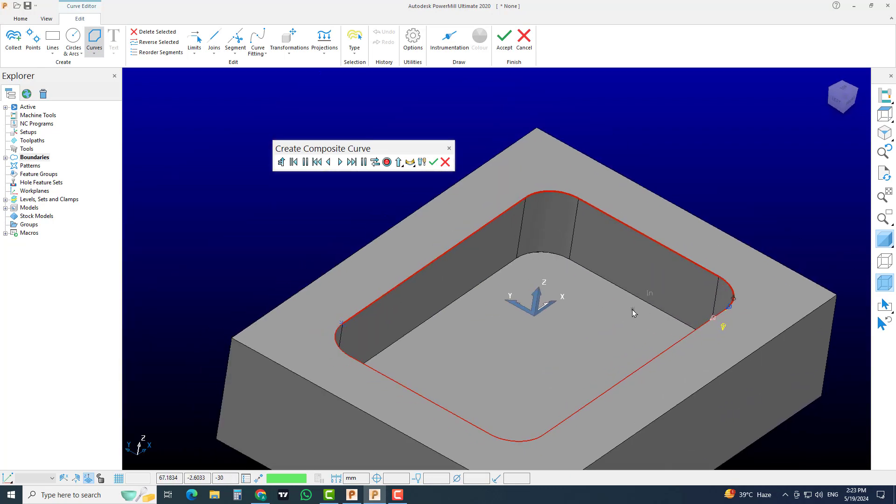
Step the composite curve forward through the remaining upper pocket edges and corners to close the loop.
left_click(340, 162)
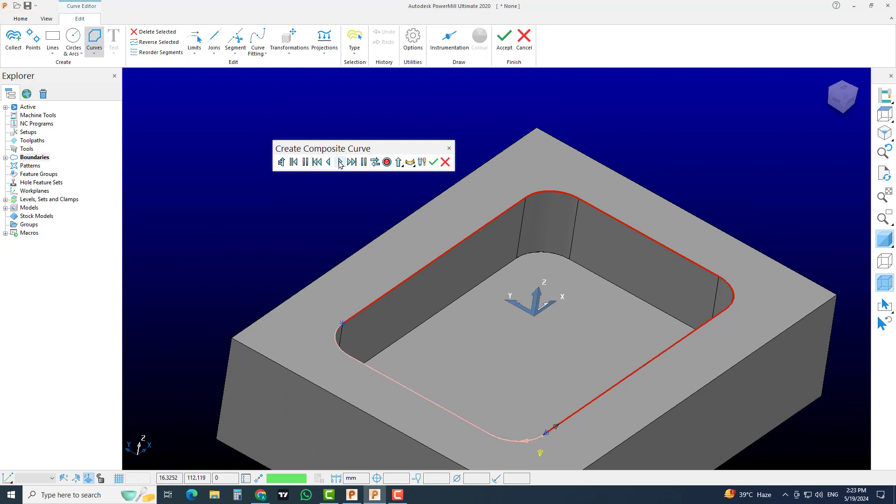
middle_click_drag(610, 400, 360, 326)
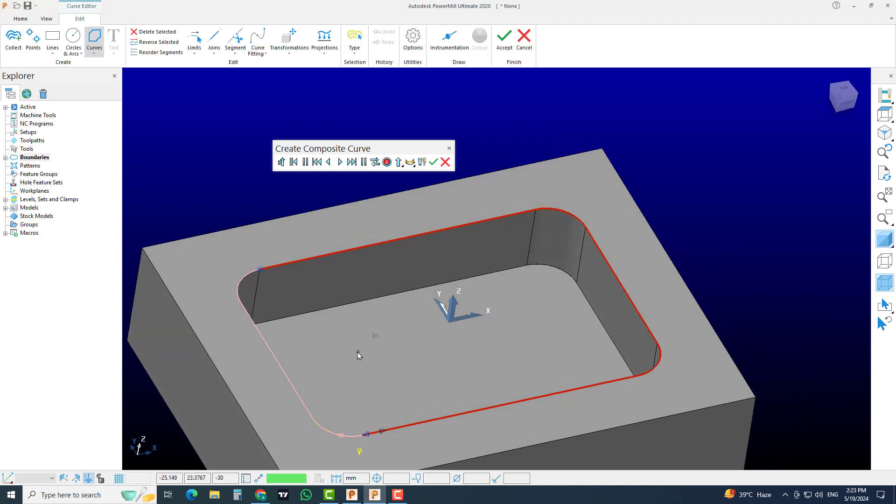
left_click(339, 162)
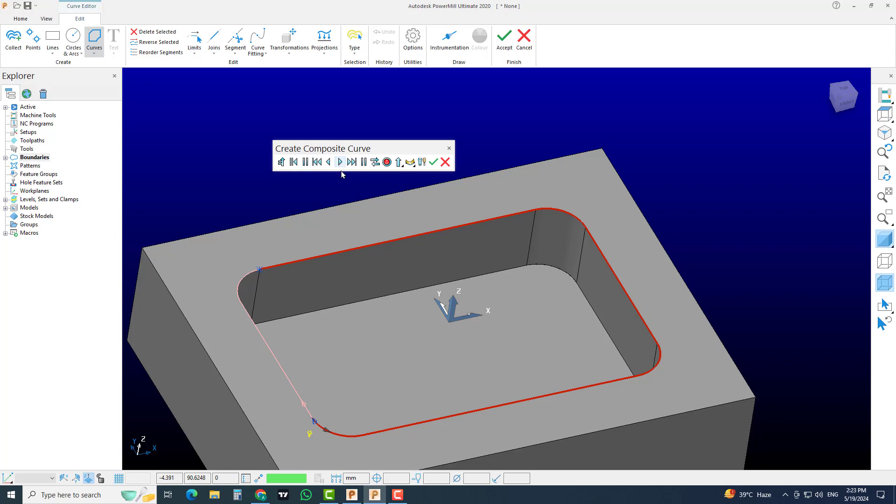
middle_click_drag(341, 174, 363, 324)
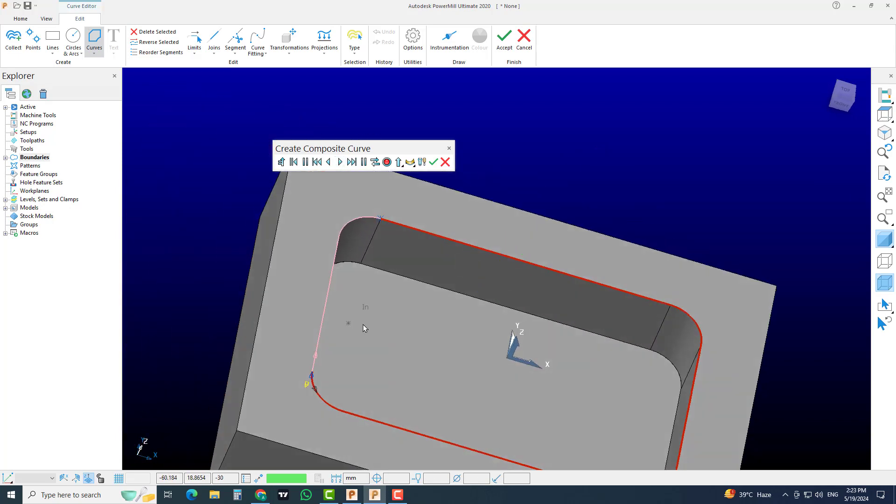
left_click(340, 163)
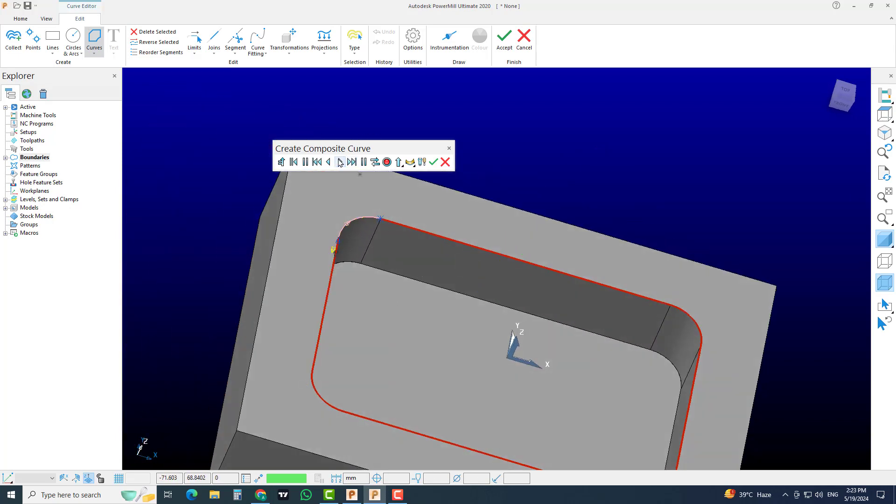
middle_click_drag(354, 186, 387, 240)
left_click(339, 162)
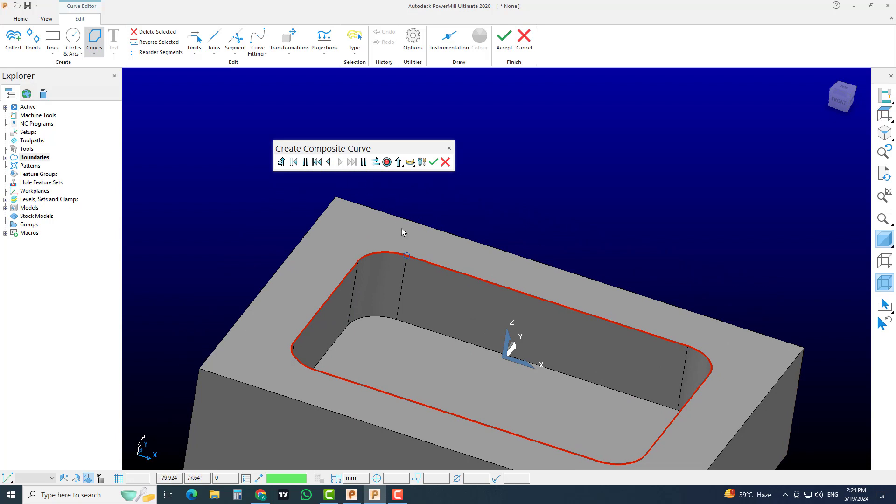
Save the closed composite curve around the pocket rim and accept it as the boundary.
scroll(402, 228, "up", 3)
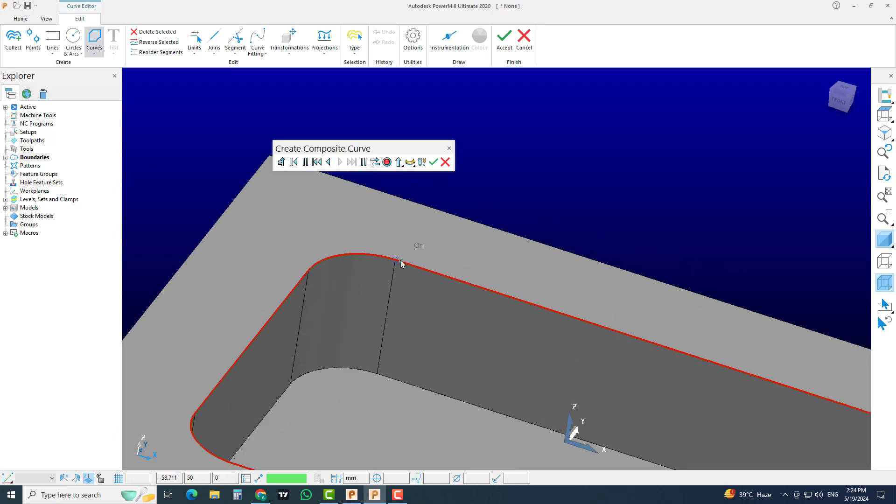
scroll(401, 256, "down", 3)
scroll(383, 267, "up", 1)
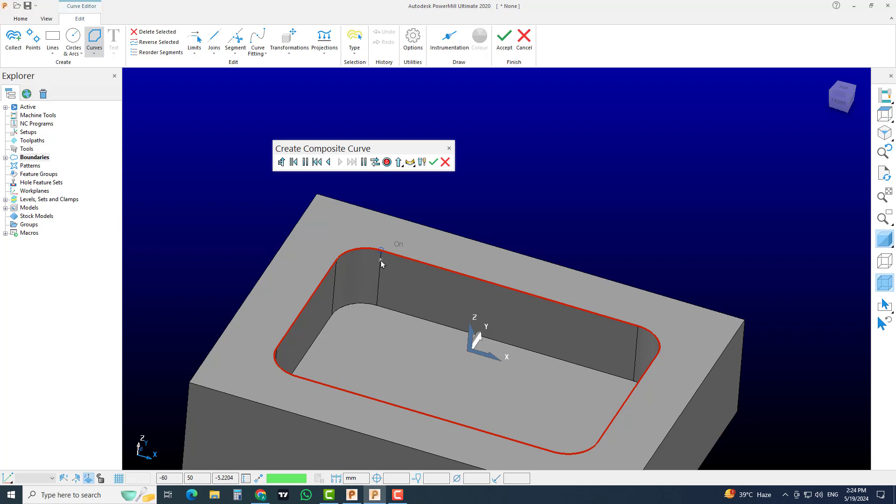
left_click(387, 162)
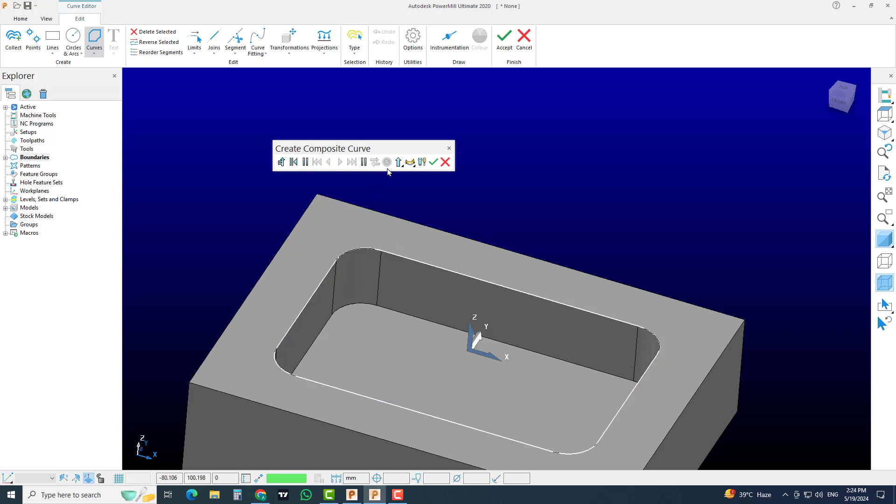
left_click(433, 162)
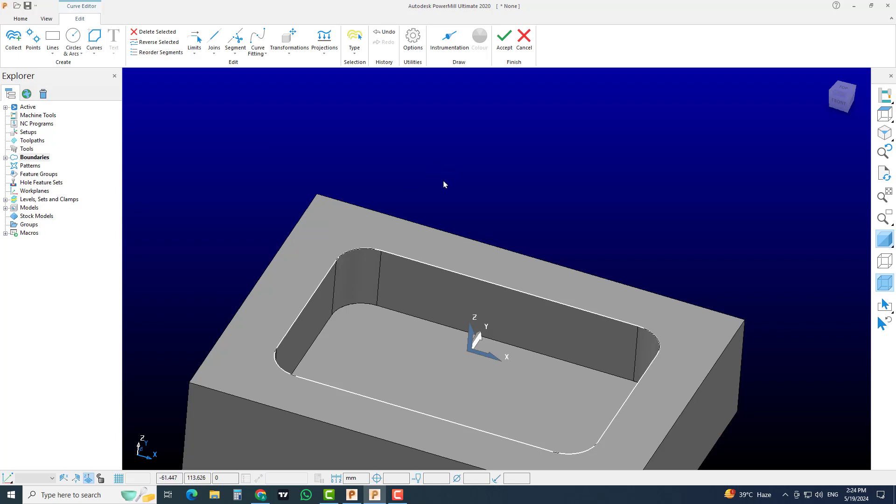
middle_click_drag(456, 187, 495, 83)
left_click(504, 38)
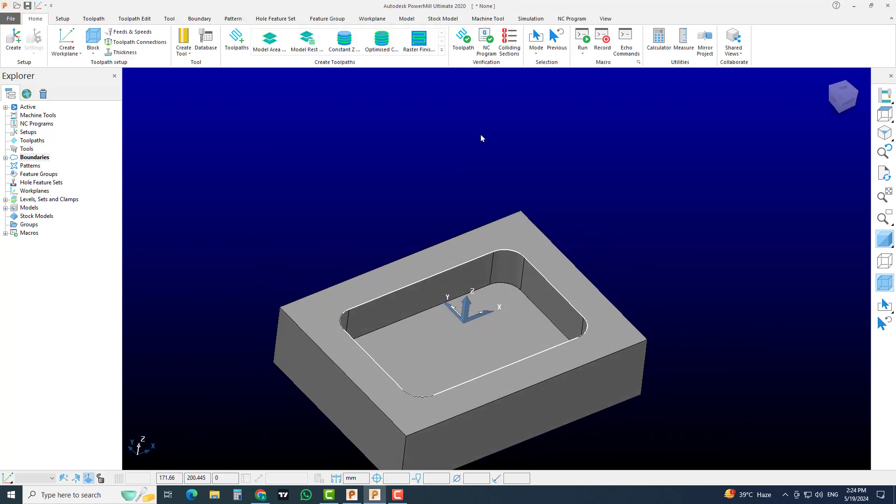
Delete all boundaries and start a new boundary in the Curve Editor.
scroll(511, 314, "up", 3)
scroll(510, 315, "down", 2)
middle_click_drag(510, 315, 509, 286, "shift")
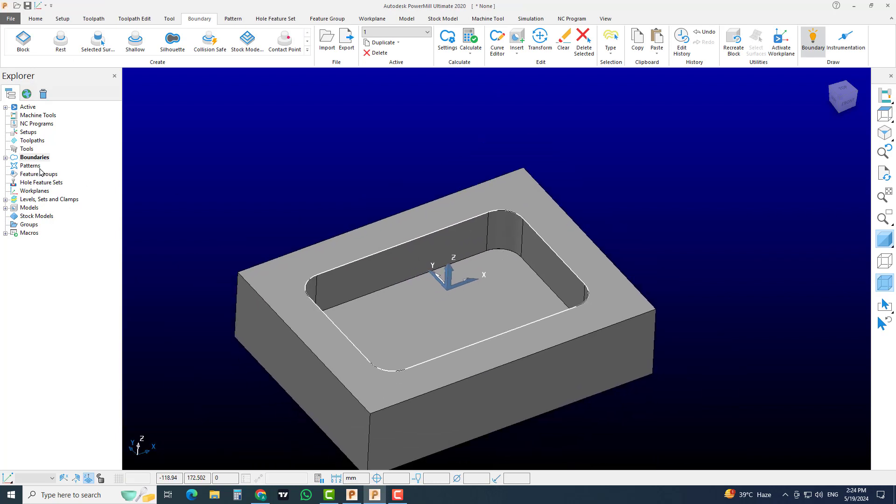
right_click(34, 160)
left_click(74, 349)
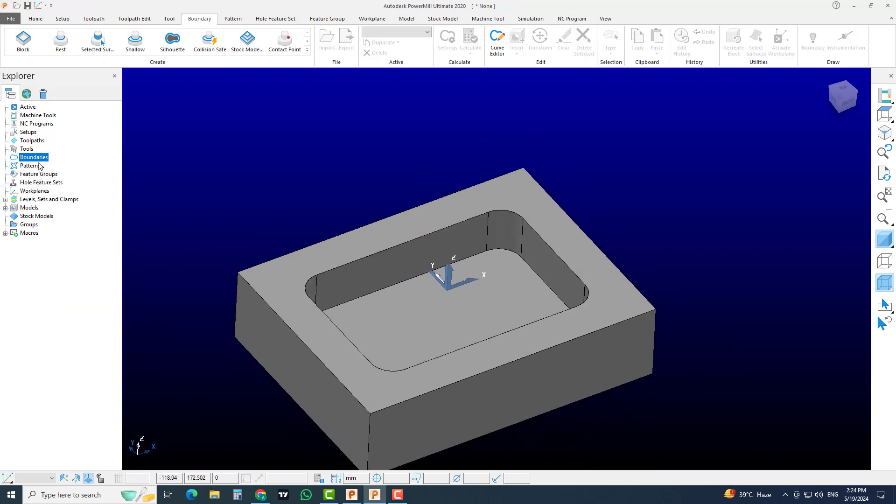
right_click(41, 162)
left_click(71, 183)
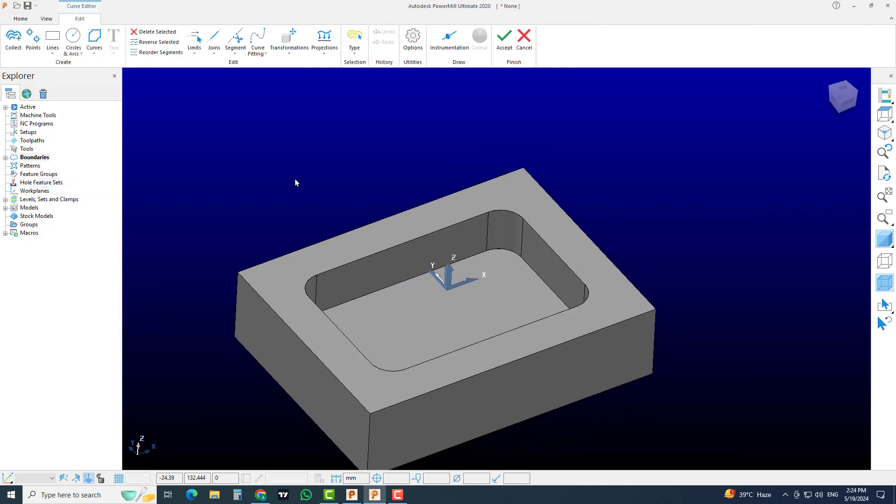
middle_click_drag(346, 256, 472, 271)
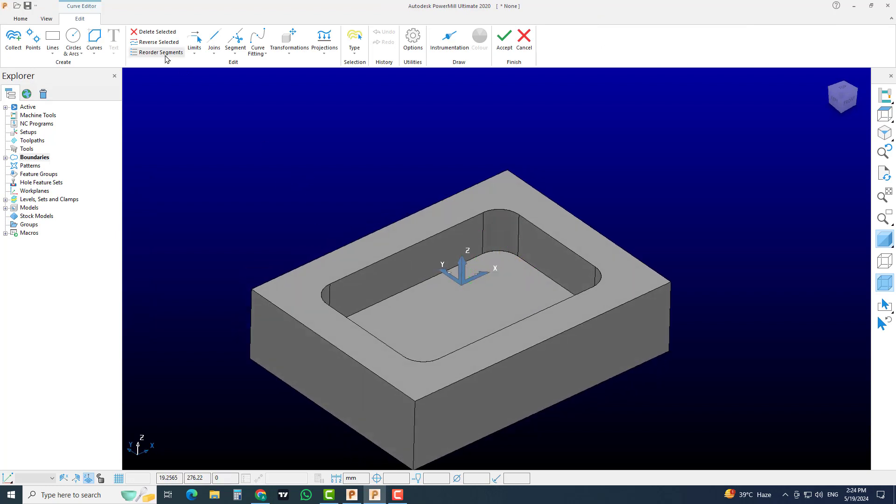
left_click(194, 51)
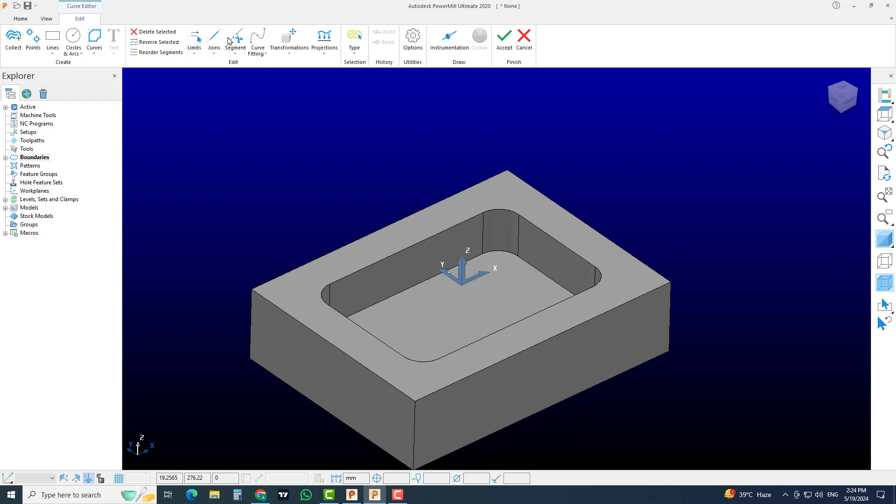
left_click(215, 51)
left_click(215, 57)
left_click(236, 50)
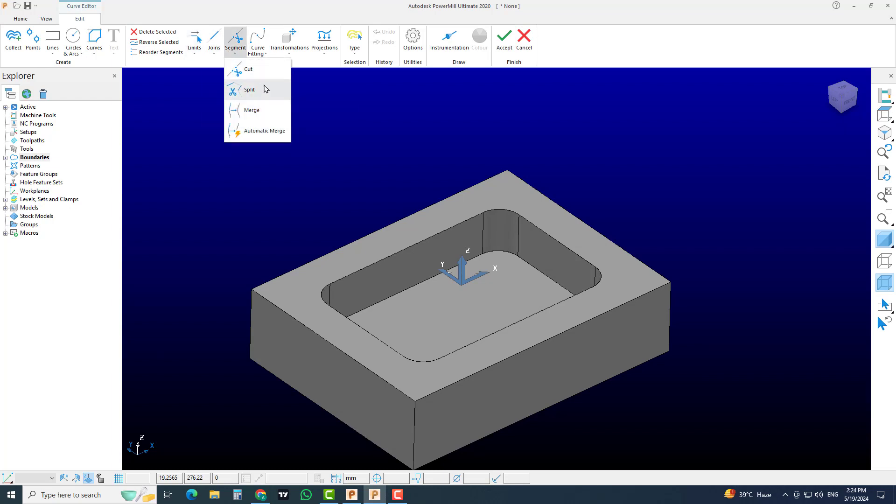
left_click(271, 2)
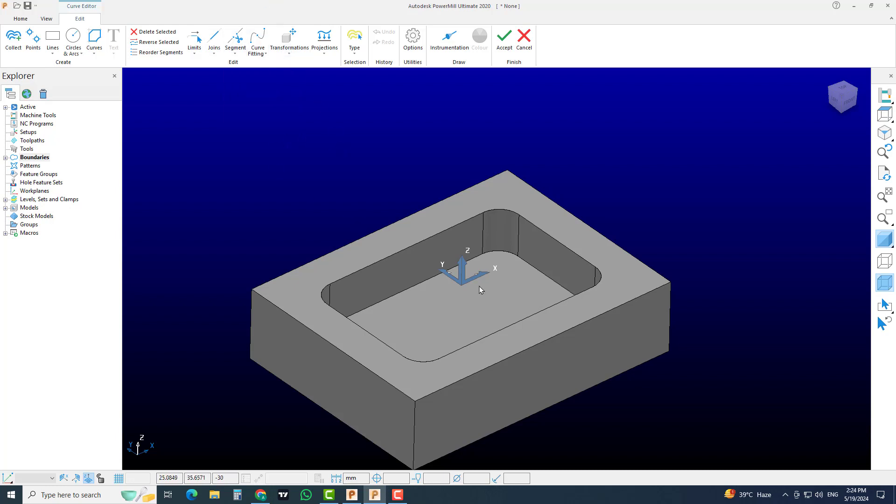
Collect the inner and outer edges of the block's top face as curves and turn off the model shading.
mouse_move(452, 243)
middle_mouse_down("shift")
mouse_move(455, 224)
mouse_move(438, 237)
middle_mouse_up("shift")
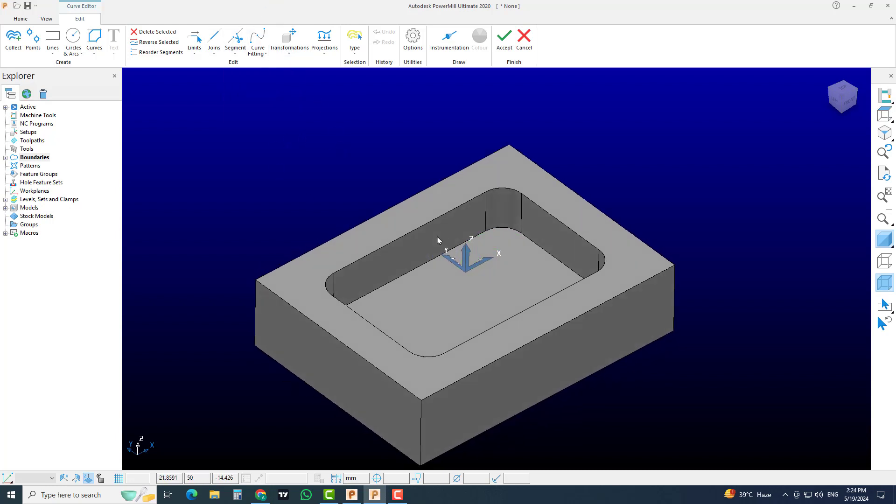
left_click(13, 39)
left_click(371, 240)
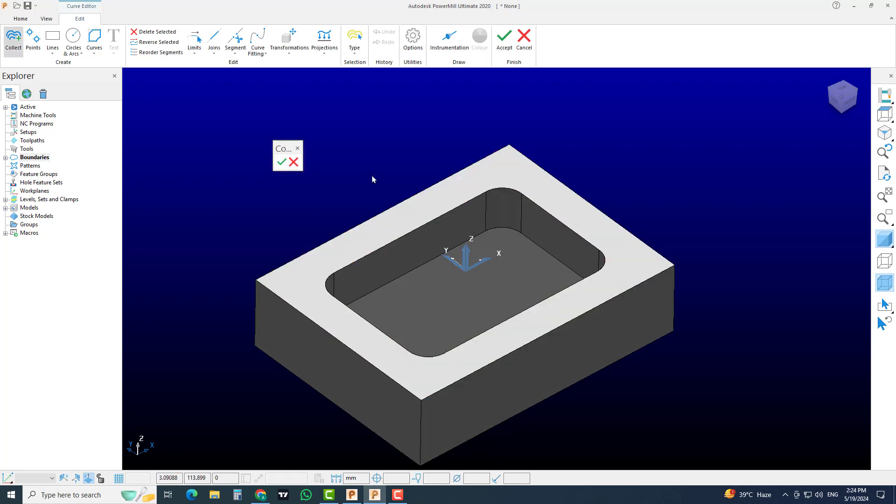
left_click(282, 162)
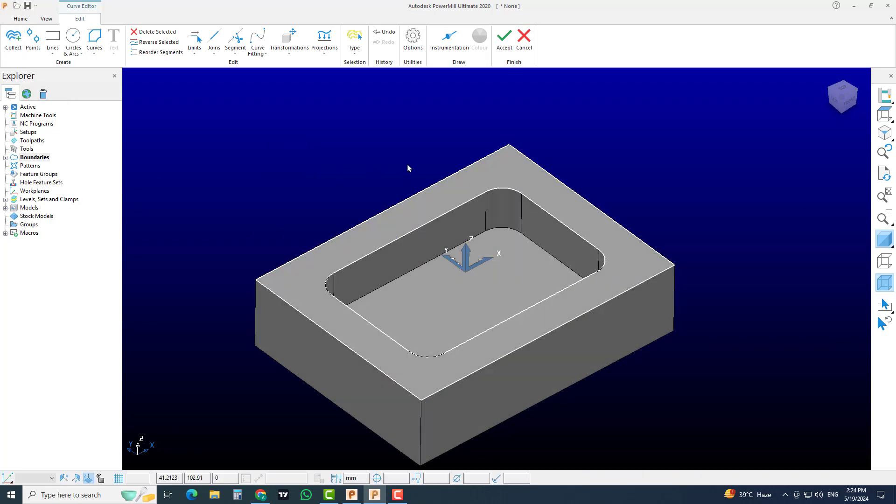
left_click(885, 239)
scroll(447, 212, "up", 3)
scroll(502, 224, "down", 2)
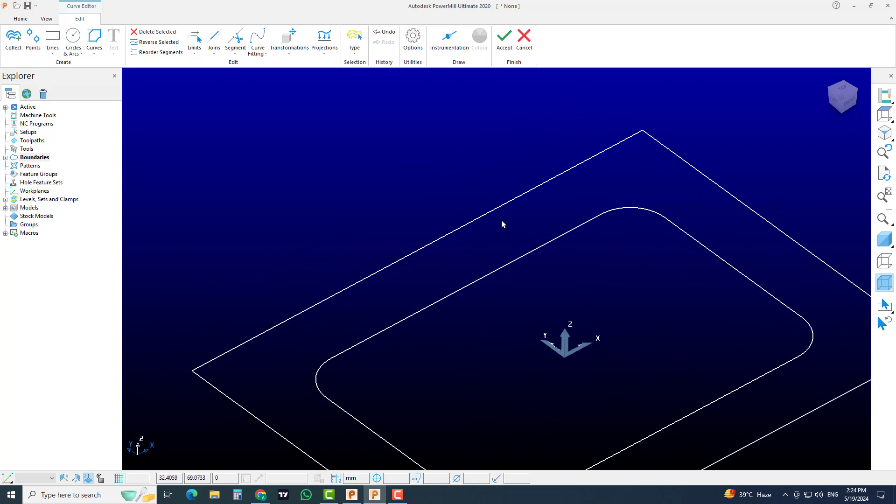
Select the outer rectangular curve and delete it, keeping the inner pocket curve.
left_click_drag(443, 169, 474, 196)
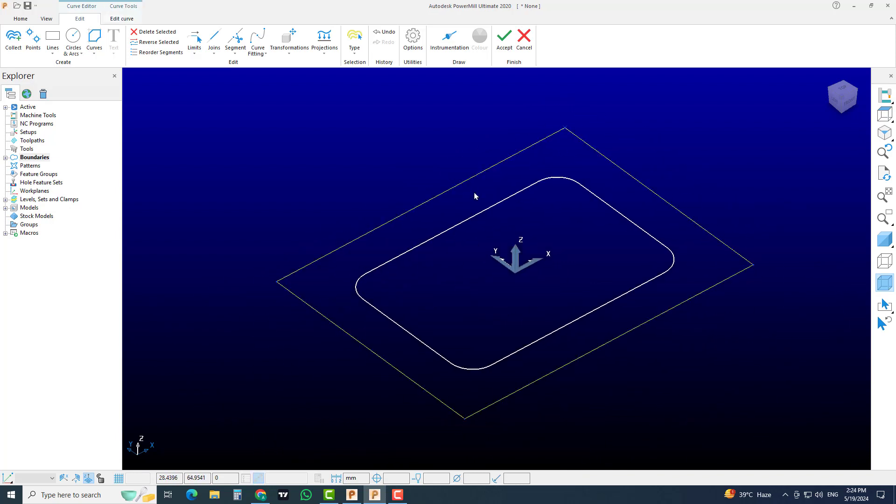
left_click(474, 196)
left_click_drag(440, 167, 472, 193)
left_click(473, 193)
left_click_drag(444, 167, 472, 194)
left_click(154, 33)
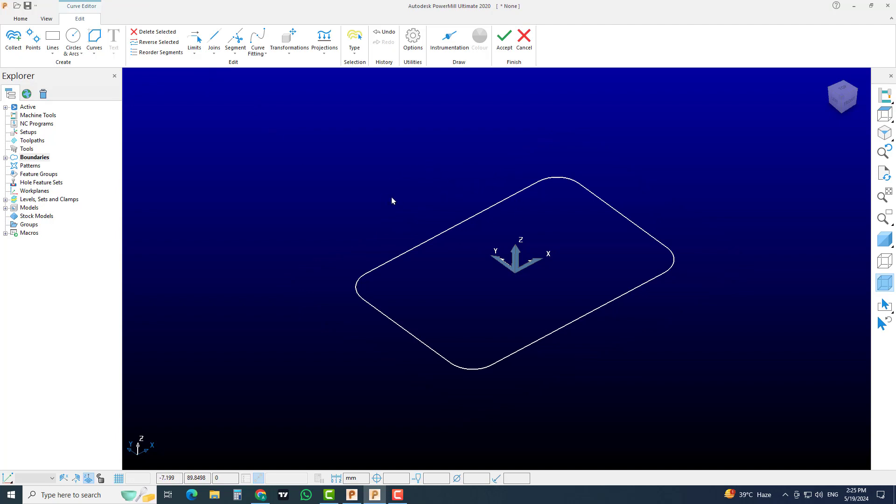
Trim the start of the closed pocket curve with Limit to Point, opening a gap in its +X short side beside the corner.
left_click(194, 51)
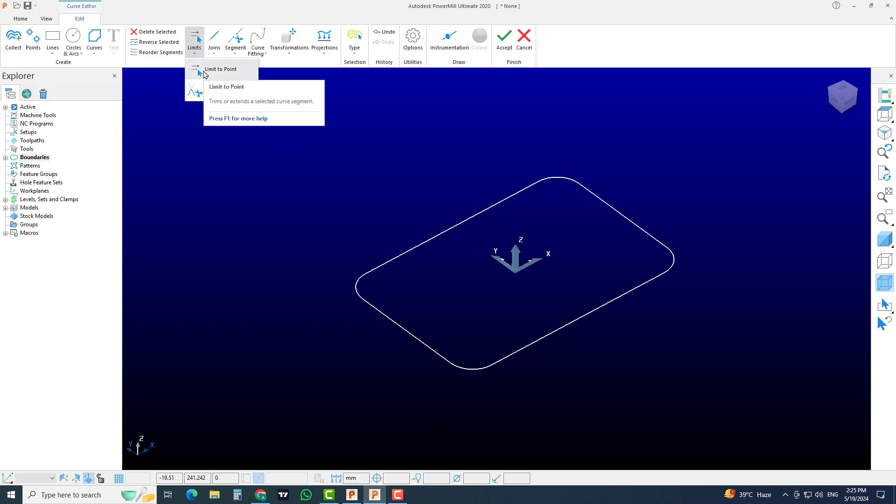
left_click(205, 70)
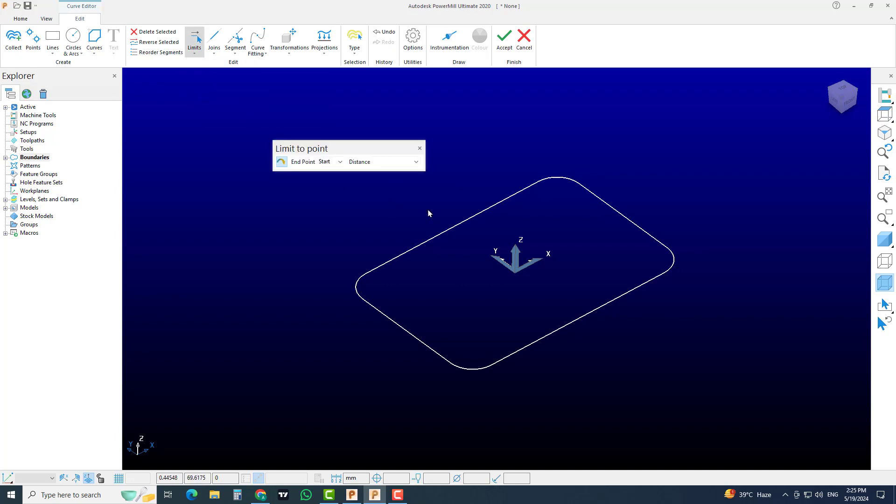
left_click(448, 230)
scroll(565, 184, "up", 4)
scroll(562, 204, "down", 2)
middle_click_drag(583, 256, 619, 262, "shift")
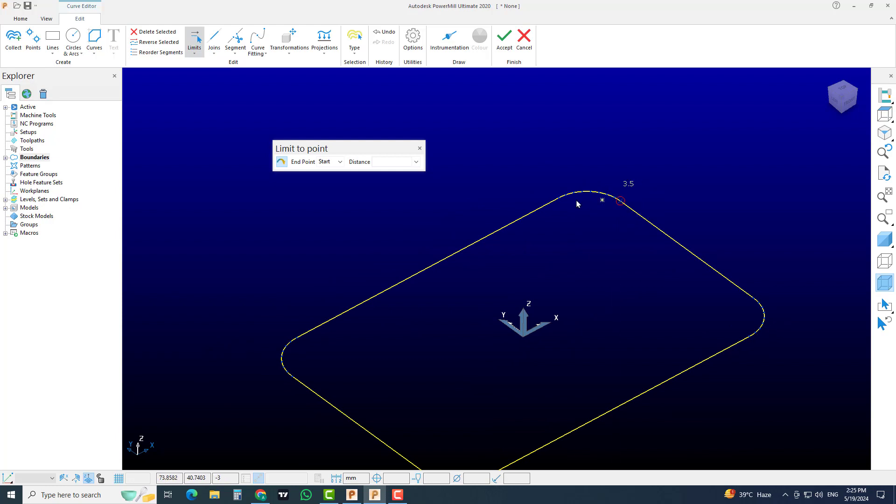
middle_click_drag(593, 263, 600, 232, "shift")
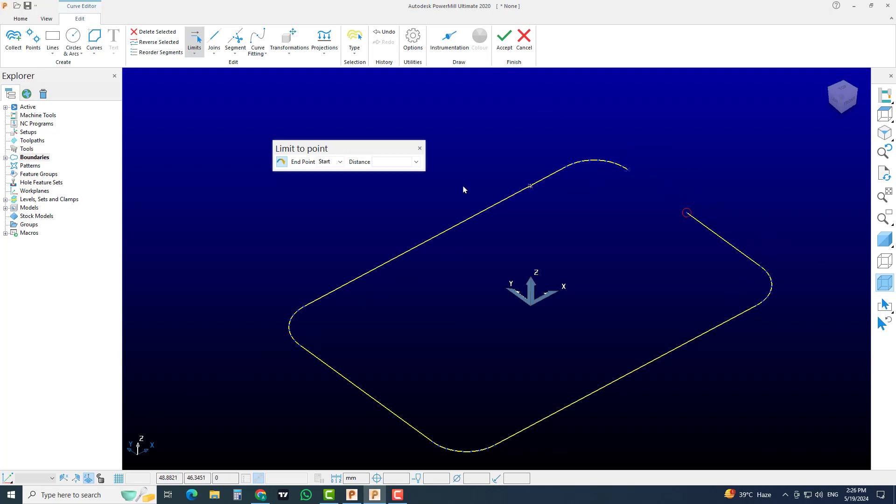
left_click(419, 149)
left_click(194, 52)
left_click(198, 59)
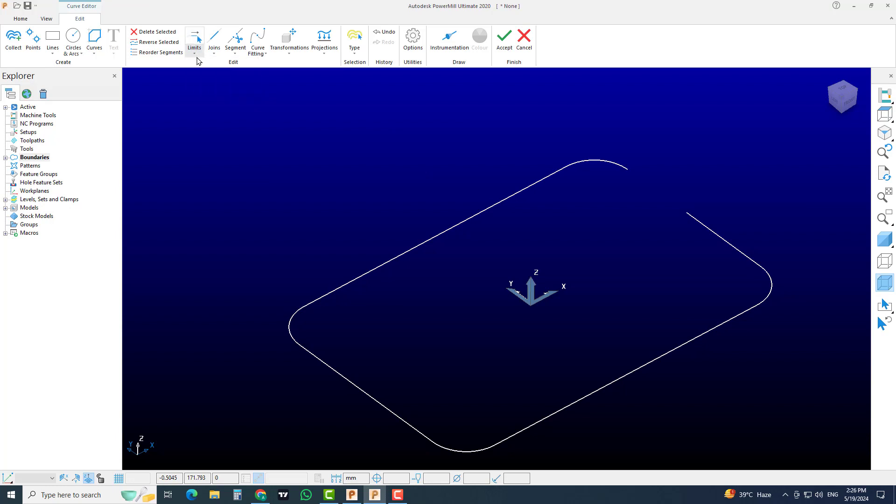
left_click(194, 52)
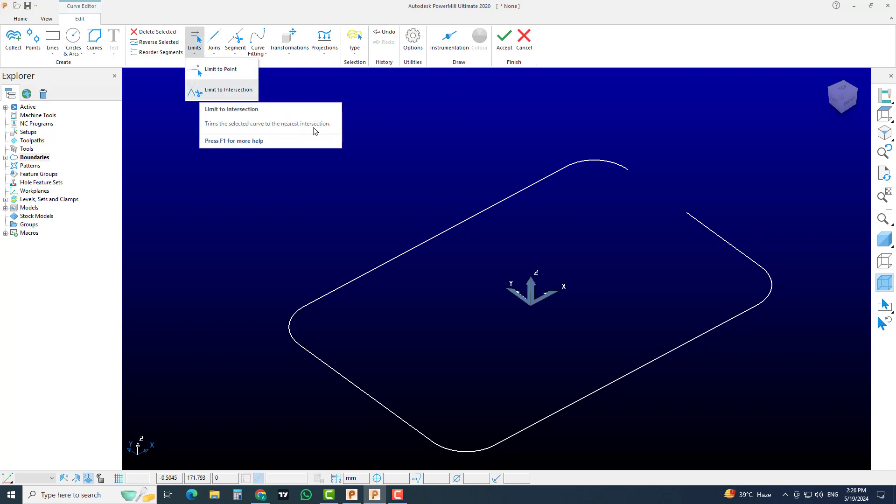
left_click(428, 153)
Draw a single straight line across the pocket curve's +Y long side and stay in the Curve Editor.
left_click(53, 53)
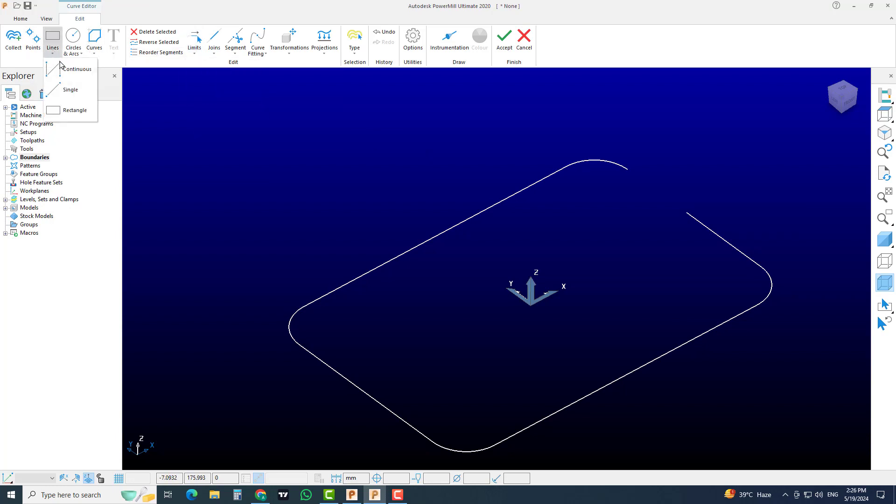
left_click(66, 87)
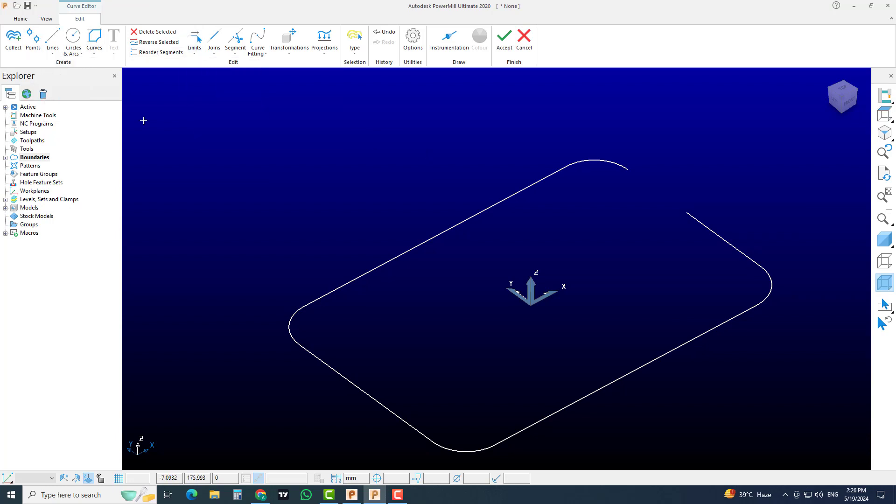
left_click(519, 246)
key("Escape")
key("Escape")
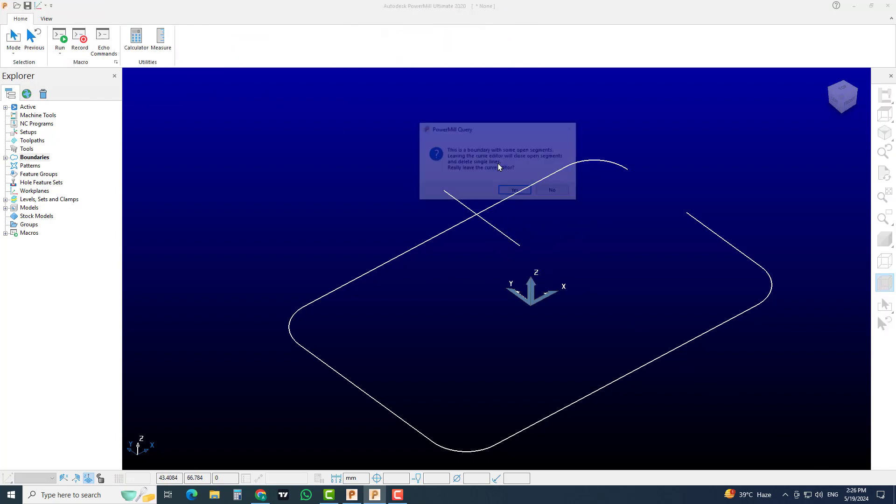
left_click(549, 191)
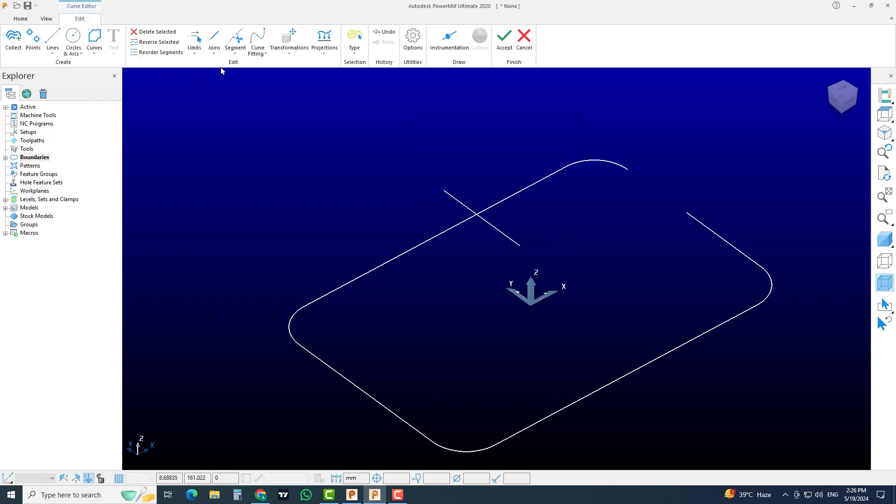
Use Limit to Intersection to remove the curve section between the crossing line and the gap, plus both halves of the line.
left_click(194, 56)
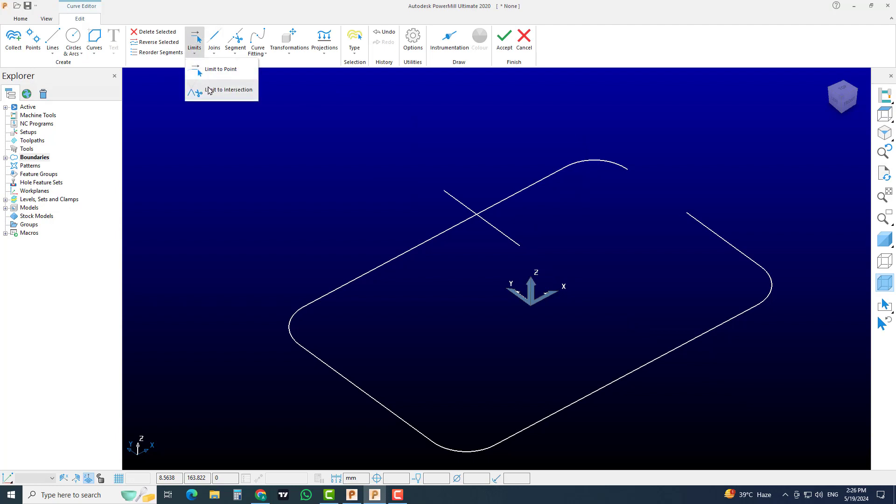
left_click(209, 90)
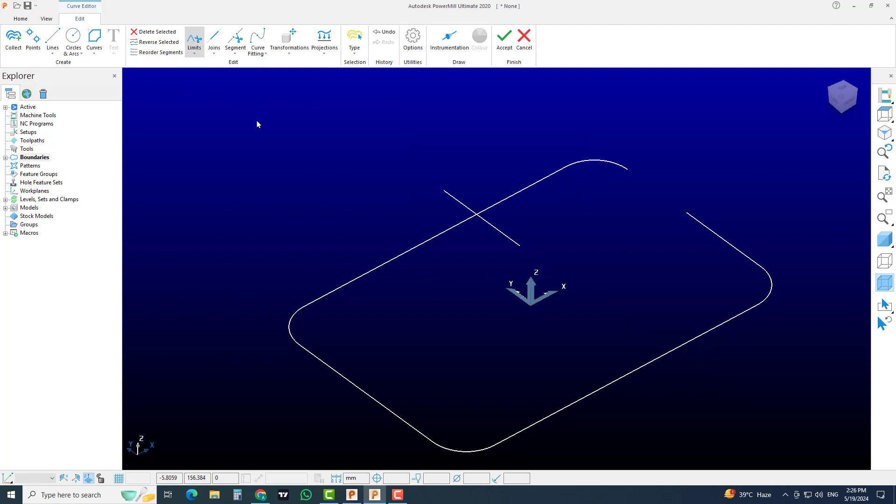
left_click(494, 205)
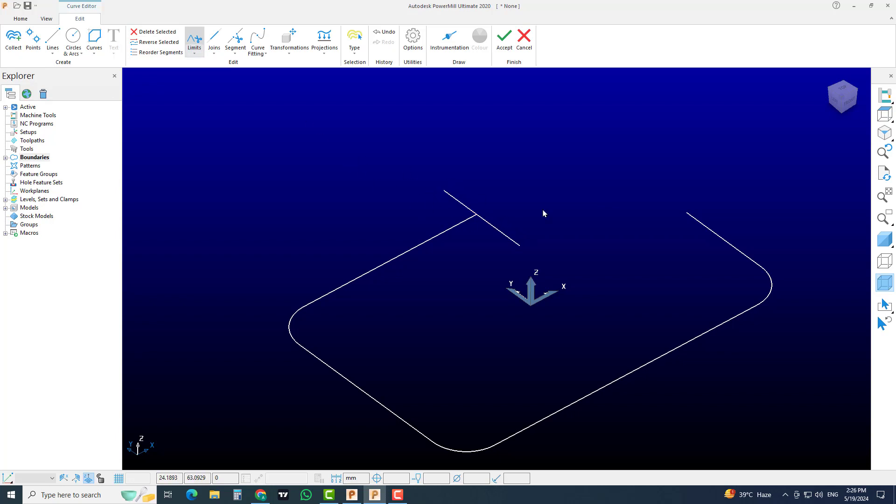
left_click(464, 200)
left_click(506, 235)
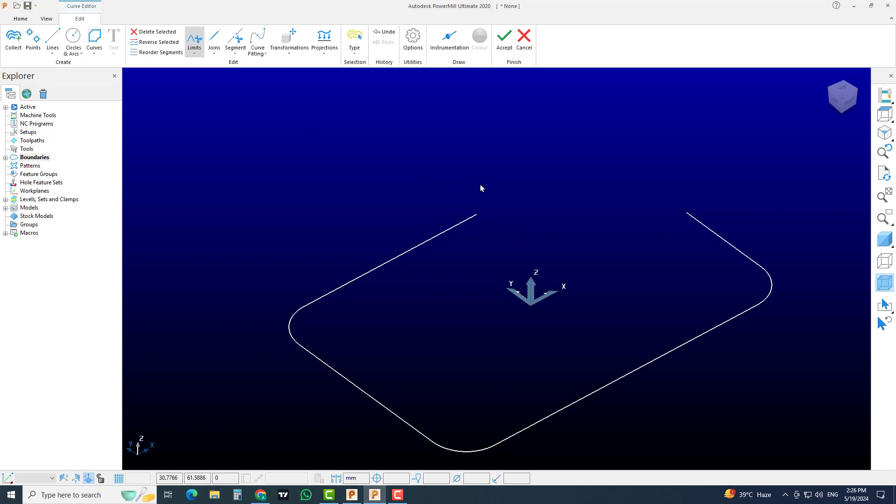
key("Escape")
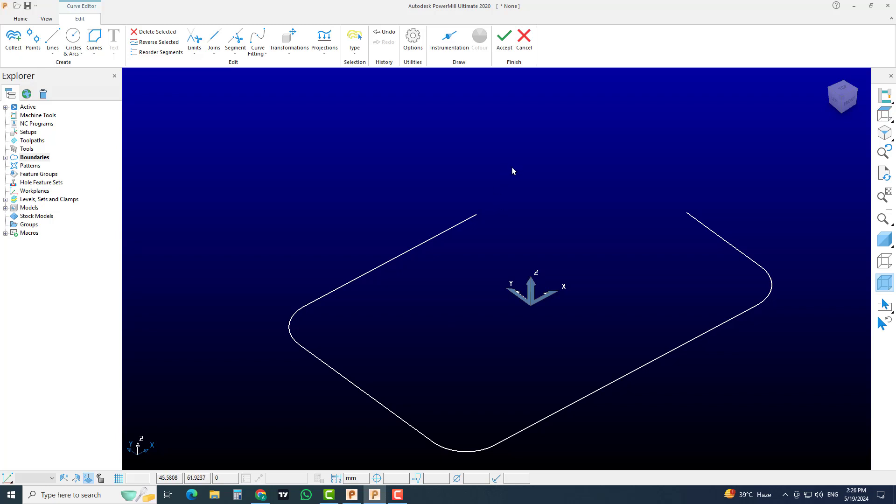
left_click(216, 54)
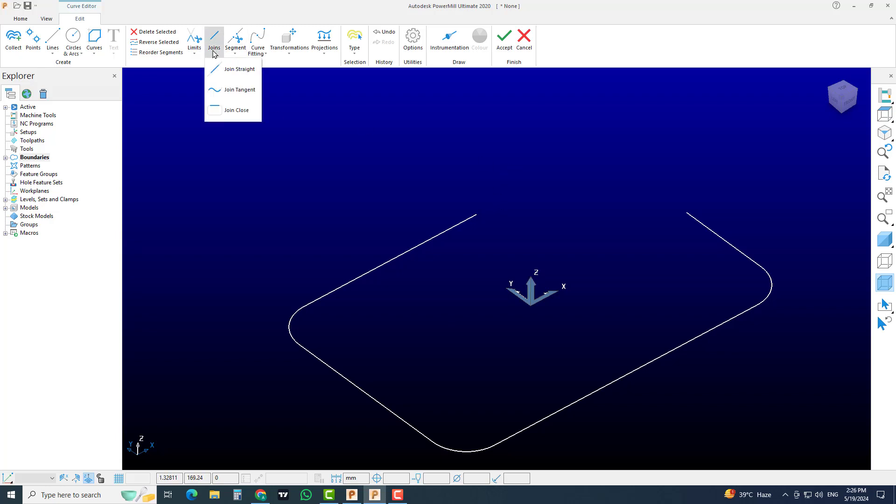
left_click(214, 55)
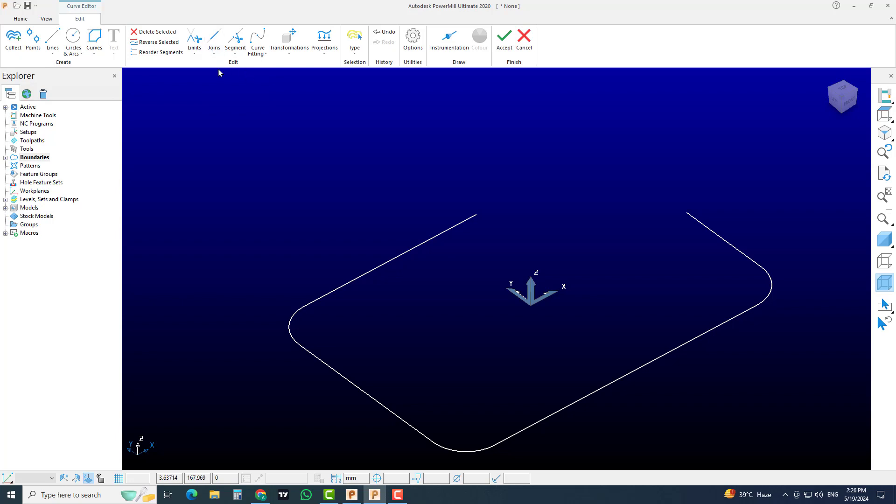
left_click(422, 244)
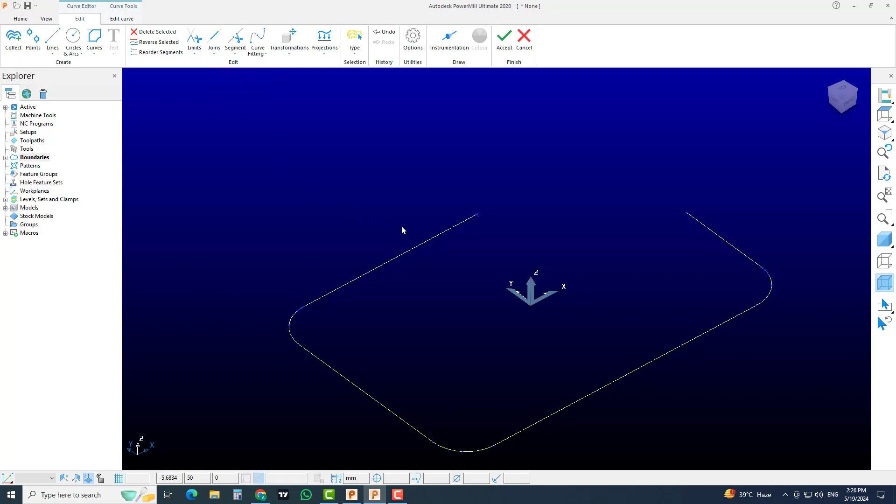
left_click(370, 208)
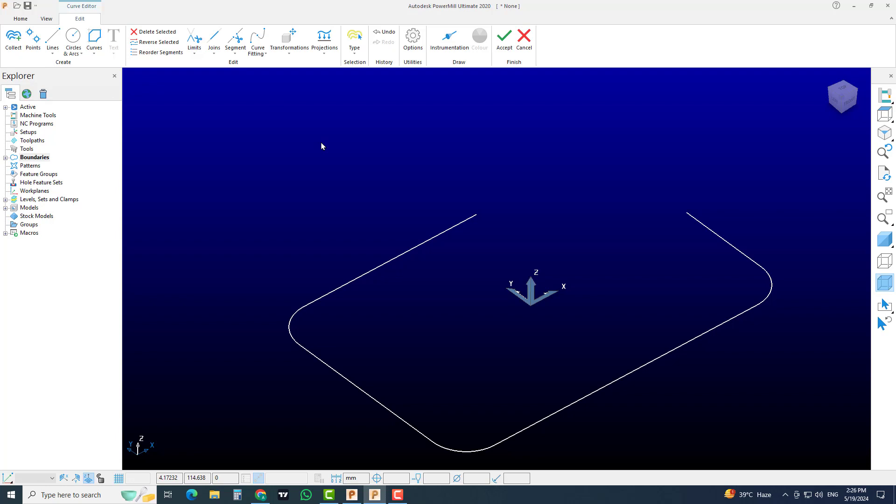
Cut the open pocket curve into 3 pieces and check the separate pieces by selecting them individually.
left_click(235, 47)
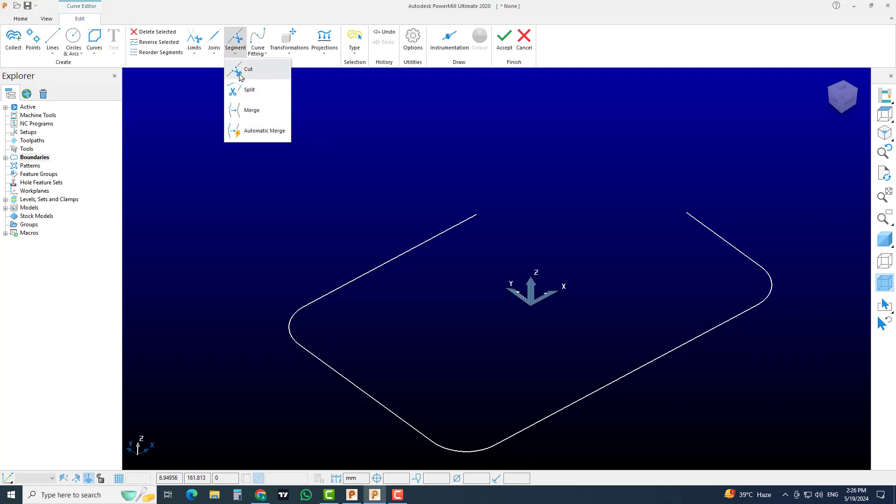
left_click(248, 70)
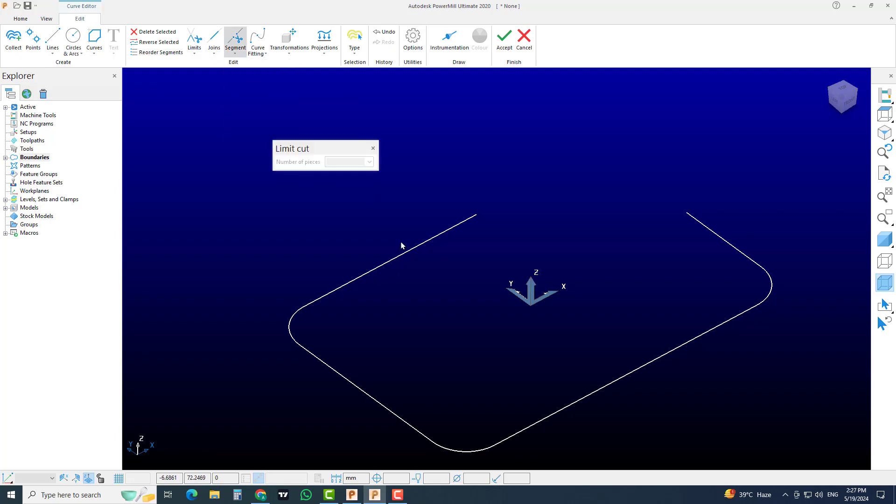
left_click(415, 245)
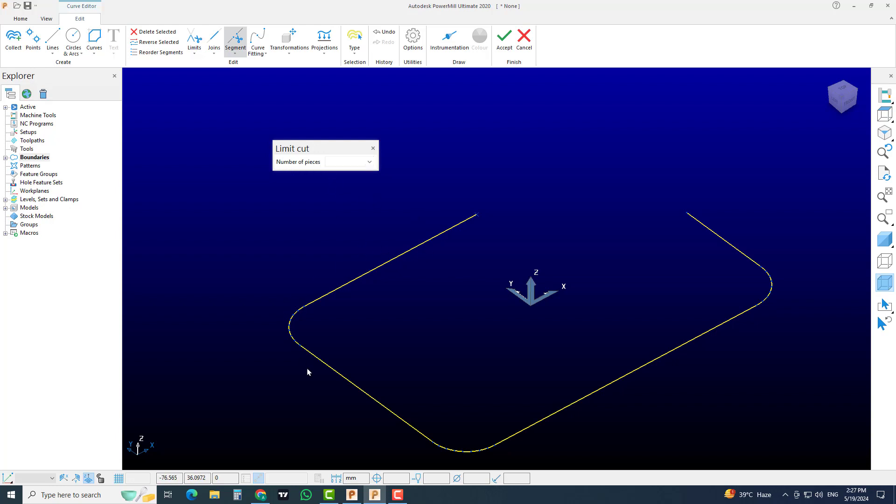
left_click(333, 163)
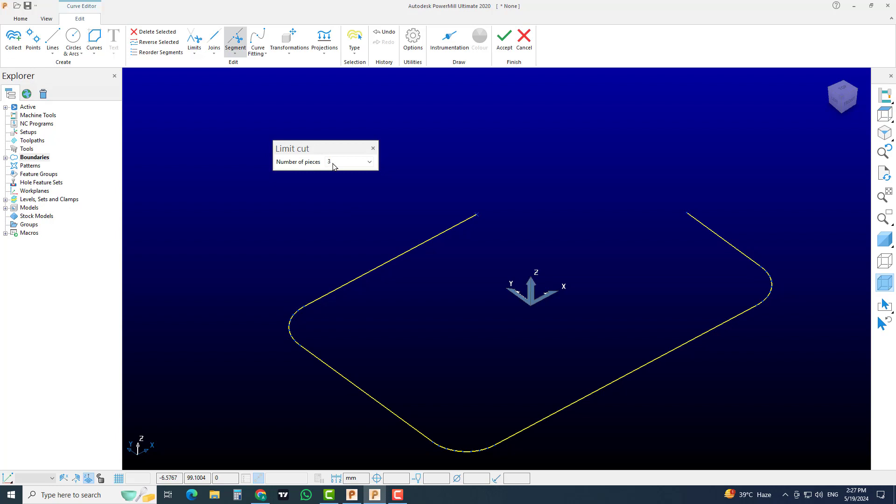
key("BackSpace")
left_click(373, 148)
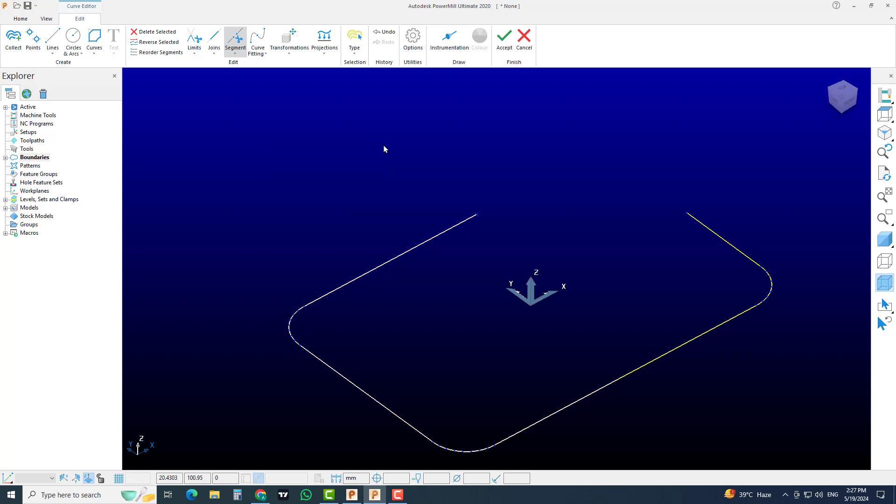
left_click(672, 351)
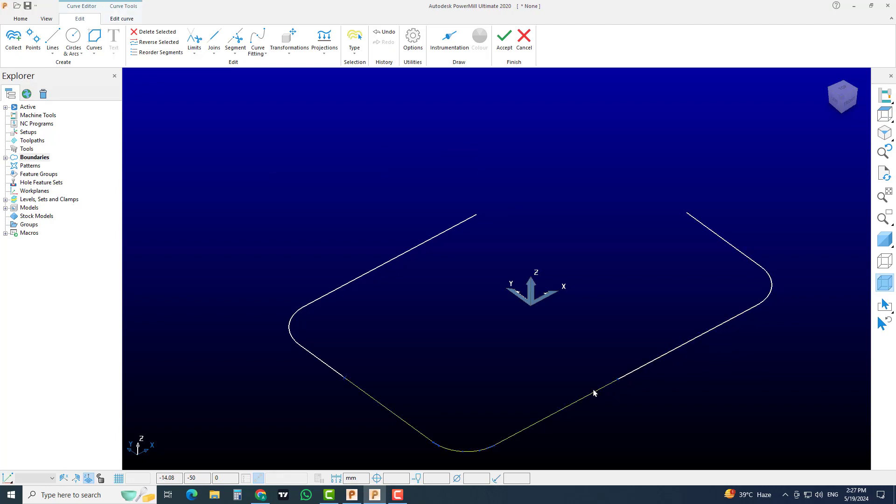
left_click(359, 283)
left_click(352, 232)
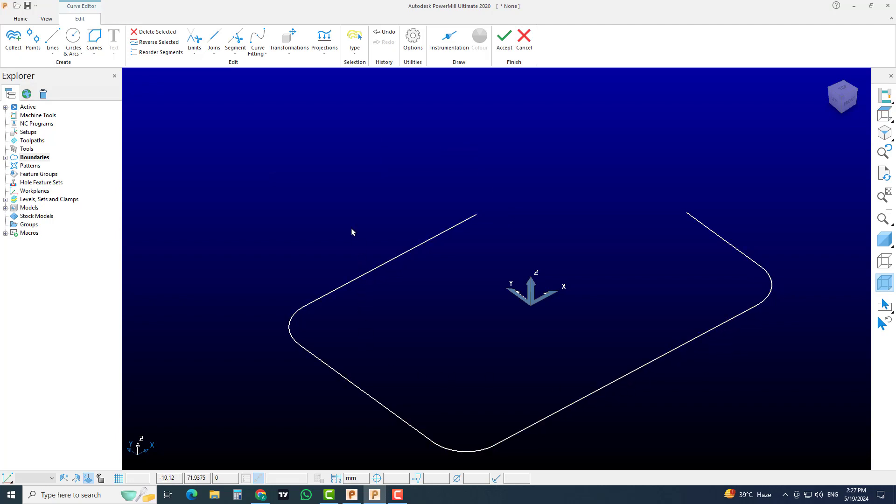
Select all the cut curve pieces and merge them with the segment Merge command.
scroll(480, 290, "down", 2)
scroll(481, 290, "up", 3)
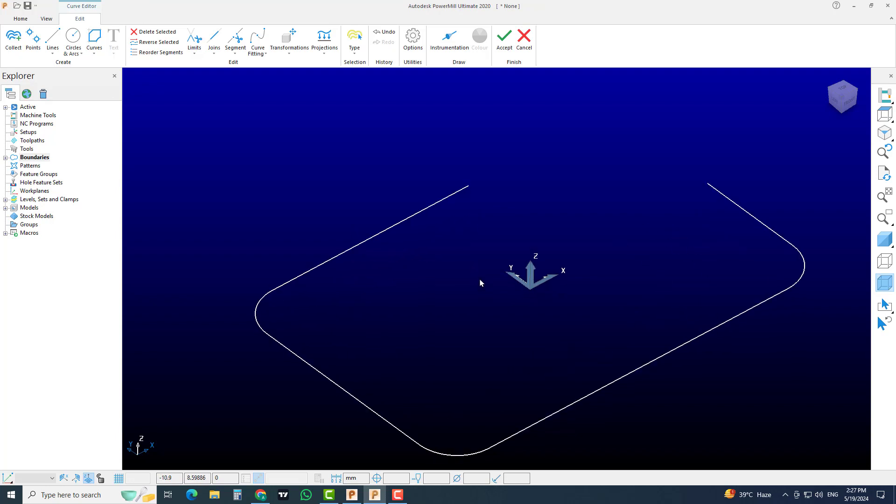
scroll(486, 287, "down", 1)
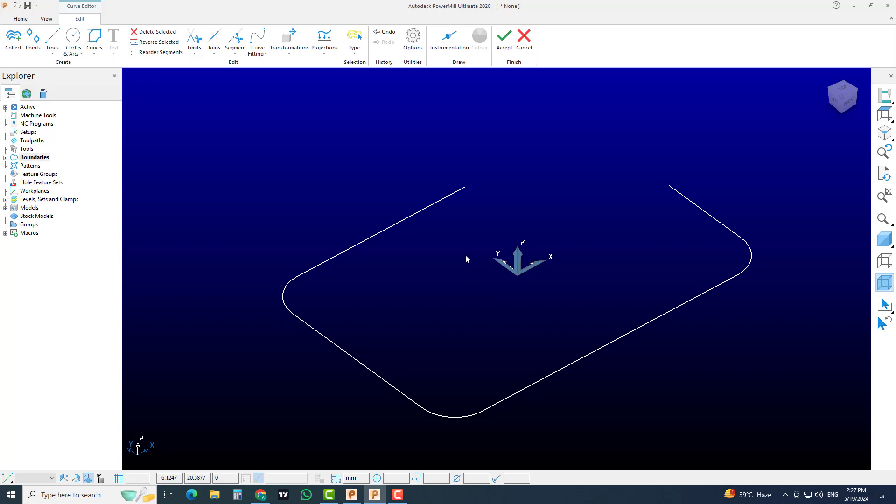
scroll(650, 243, "down", 1)
scroll(672, 252, "up", 2)
left_click_drag(784, 126, 220, 448)
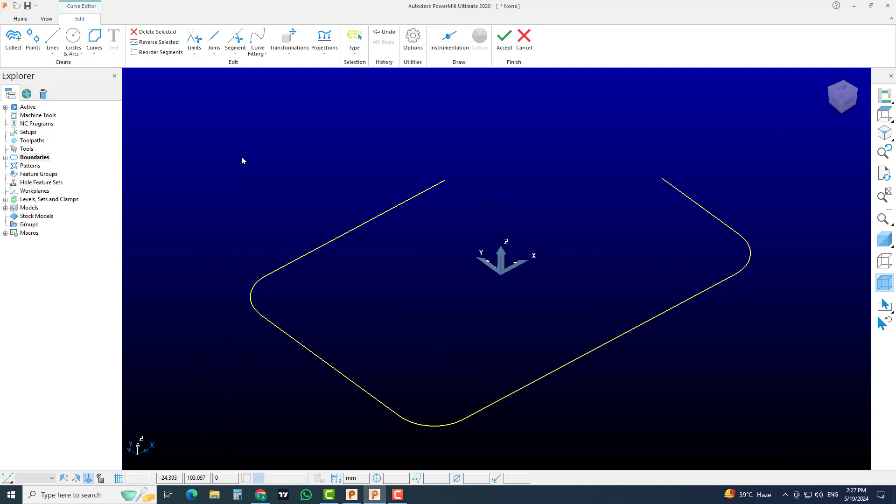
left_click(236, 52)
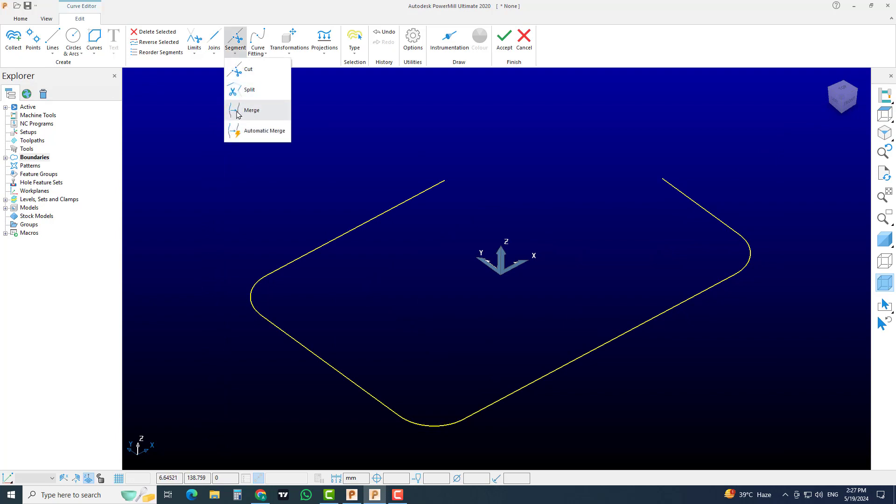
left_click(256, 113)
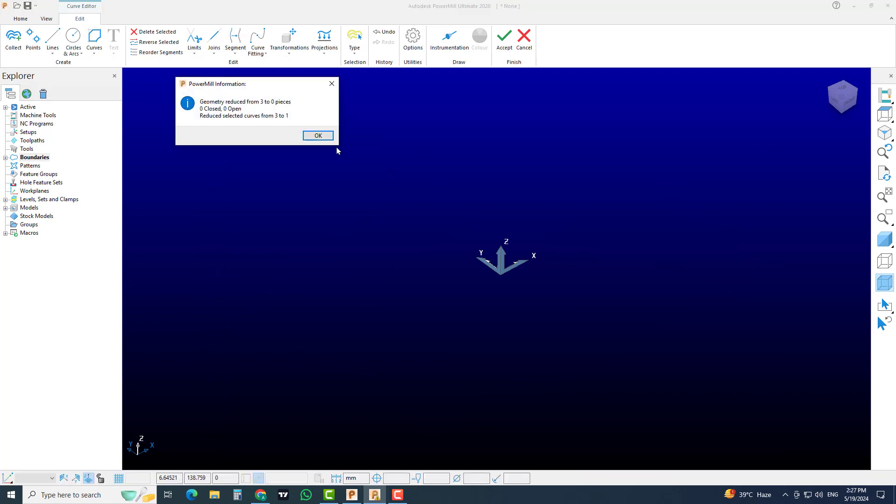
left_click(316, 135)
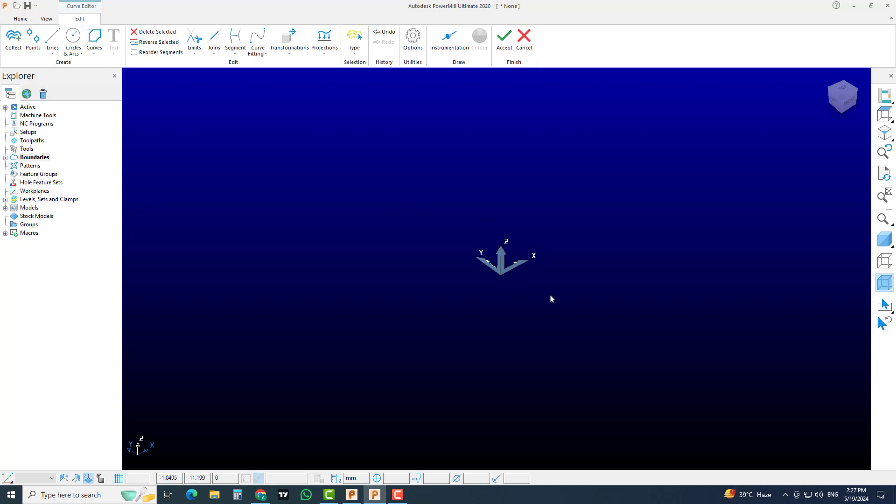
Shade the block, collect the outer and pocket edges of its top face as curves, and hide the shaded model.
left_click(885, 260)
left_click(885, 240)
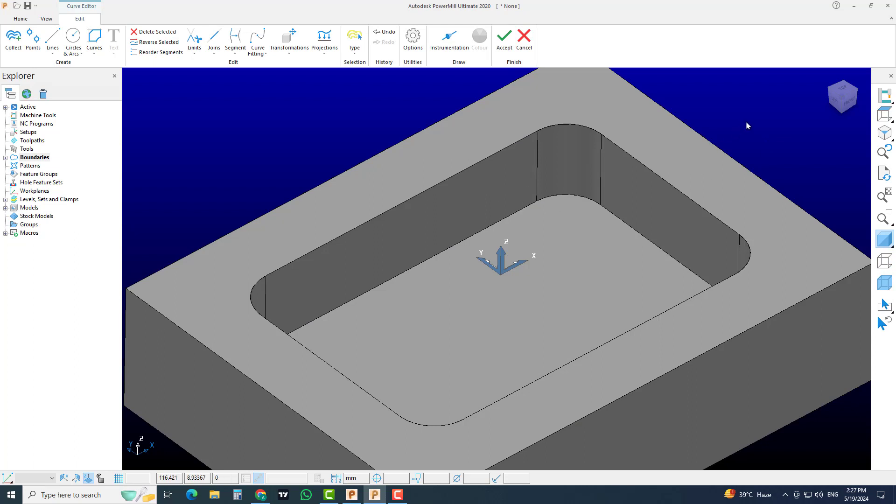
right_click(30, 159)
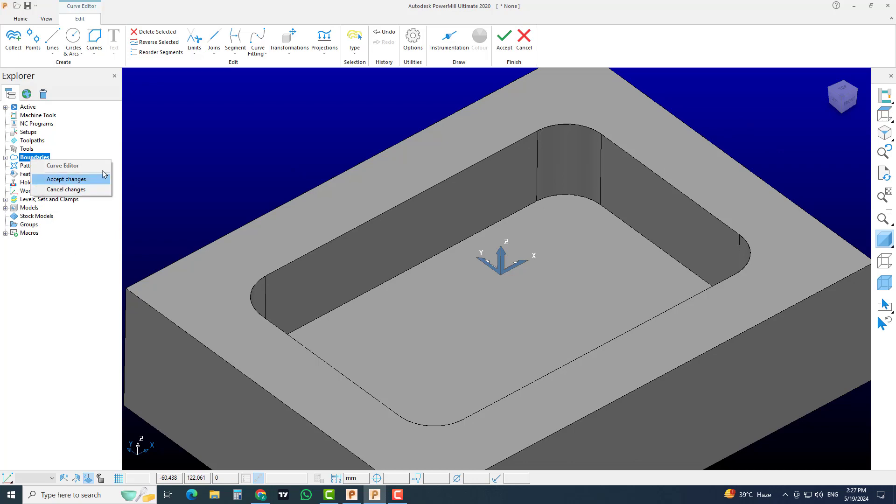
left_click(248, 176)
left_click(13, 38)
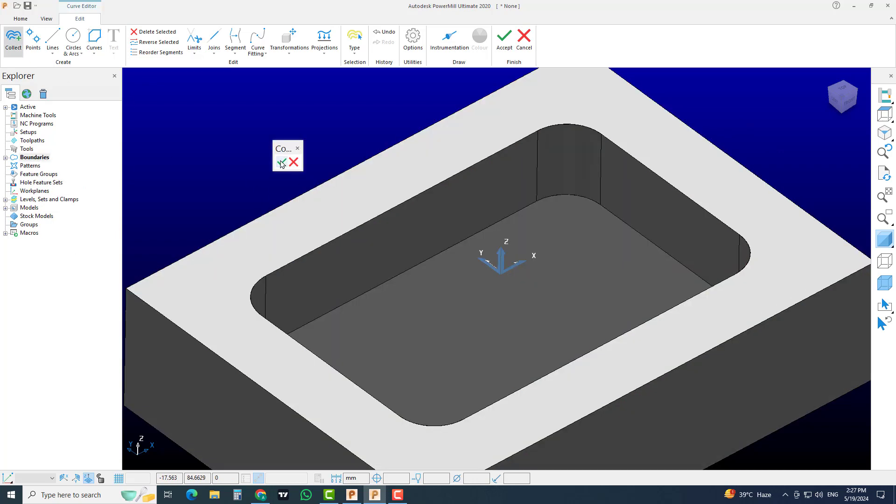
left_click(282, 163)
left_click(885, 239)
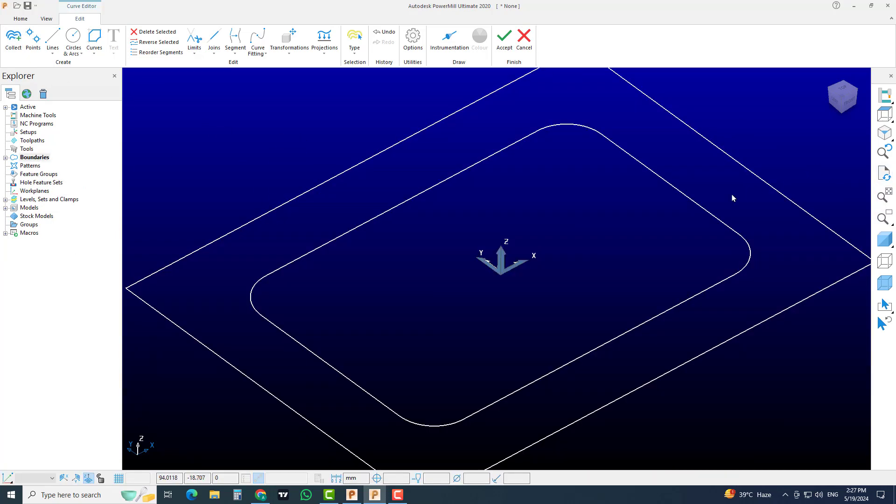
Split the closed pocket curve into individual segments with the segment Split command and select one piece to check it.
left_click(237, 55)
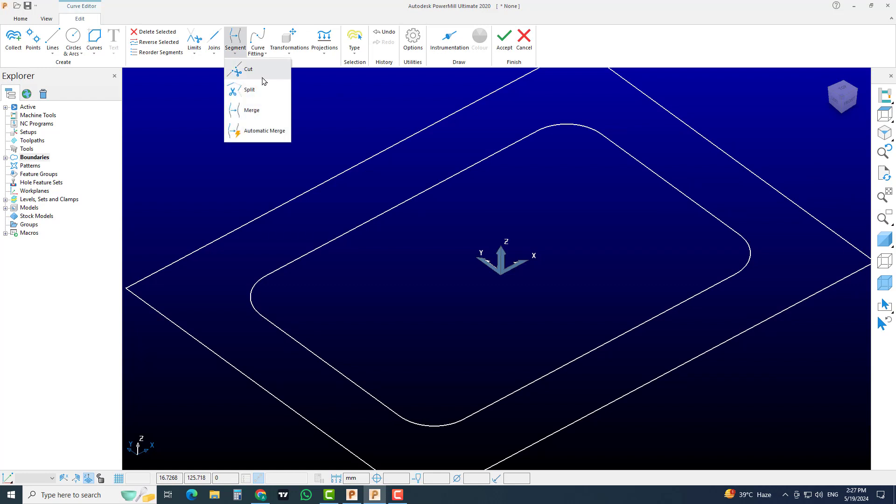
left_click(335, 133)
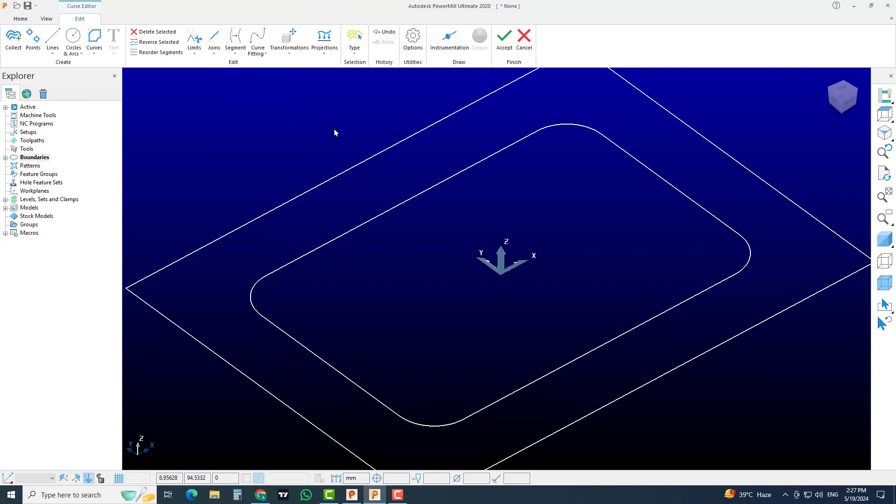
left_click(404, 196)
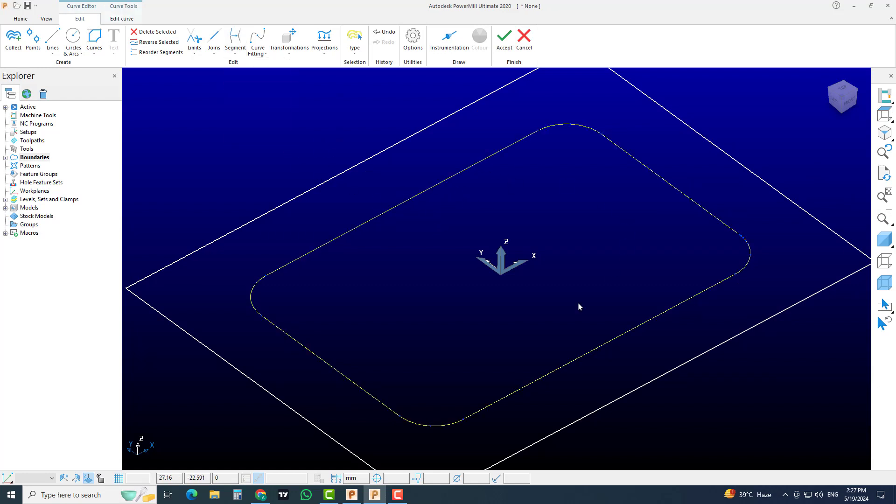
left_click(236, 50)
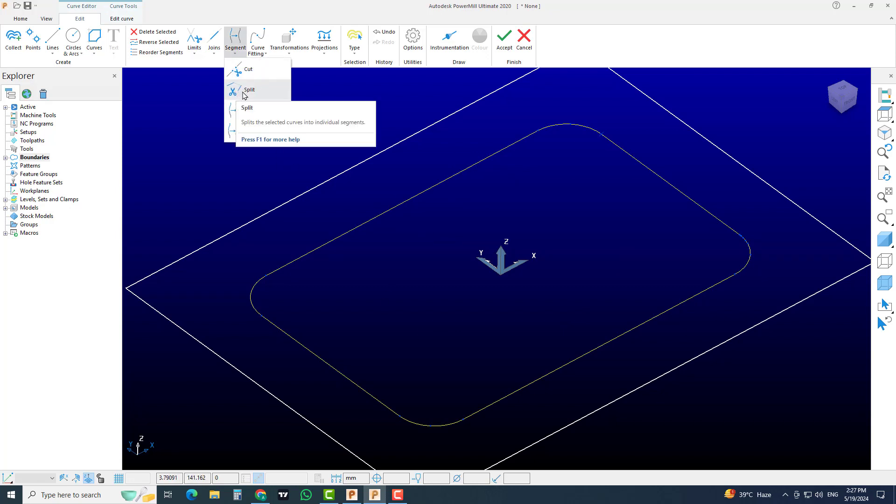
left_click(243, 92)
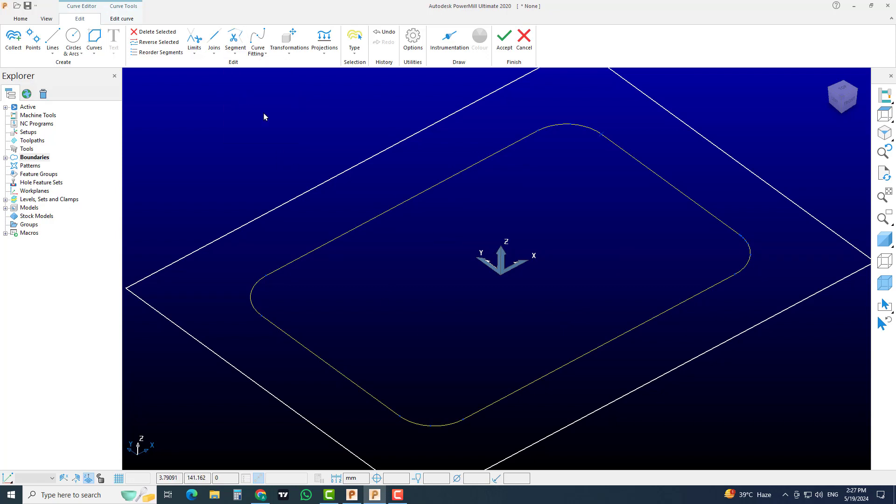
left_click(559, 129)
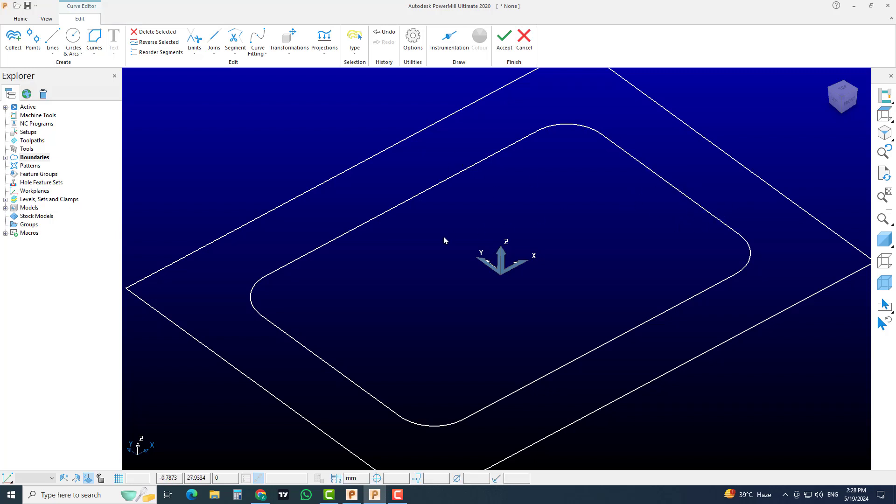
Select all the split pocket segments in the top view, merge them with the segment Merge command, and check the merged curve by selecting it.
scroll(654, 252, "down", 2)
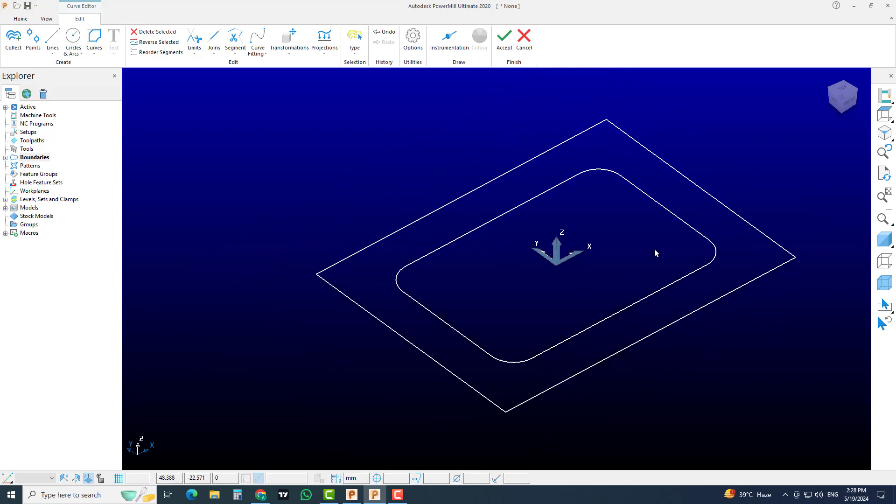
left_click(840, 89)
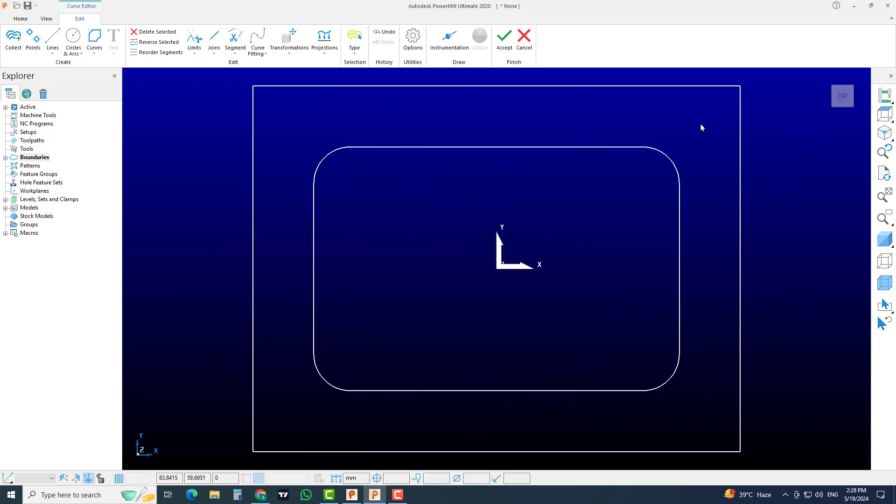
left_click_drag(700, 123, 298, 422)
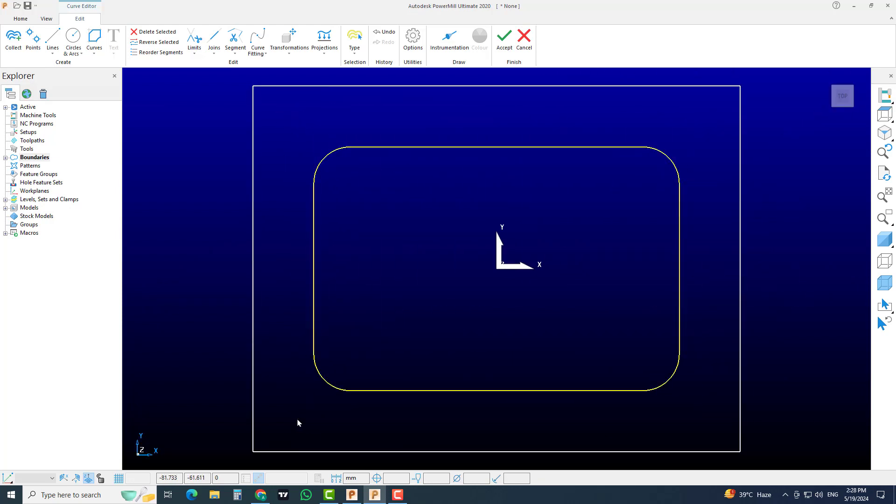
left_click(235, 47)
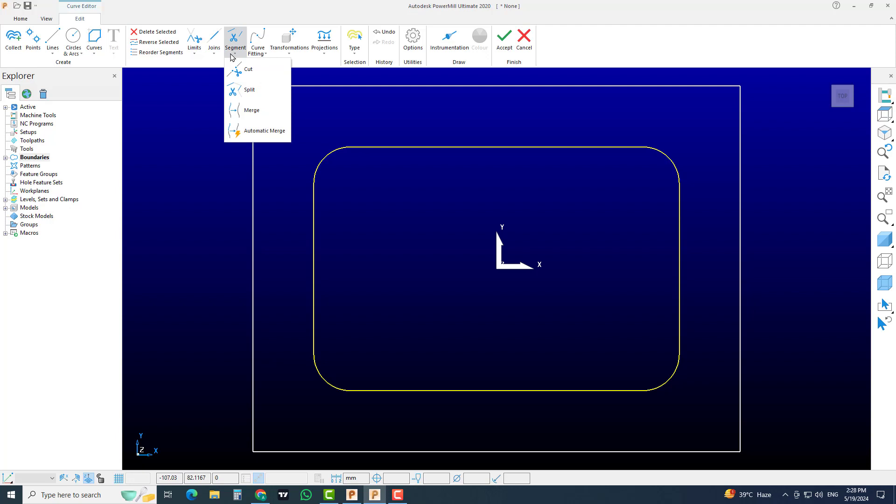
left_click(252, 110)
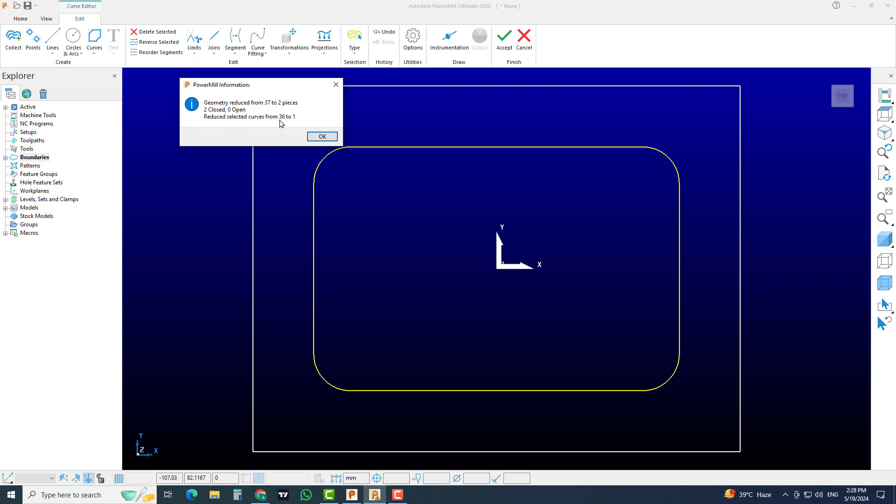
left_click(322, 137)
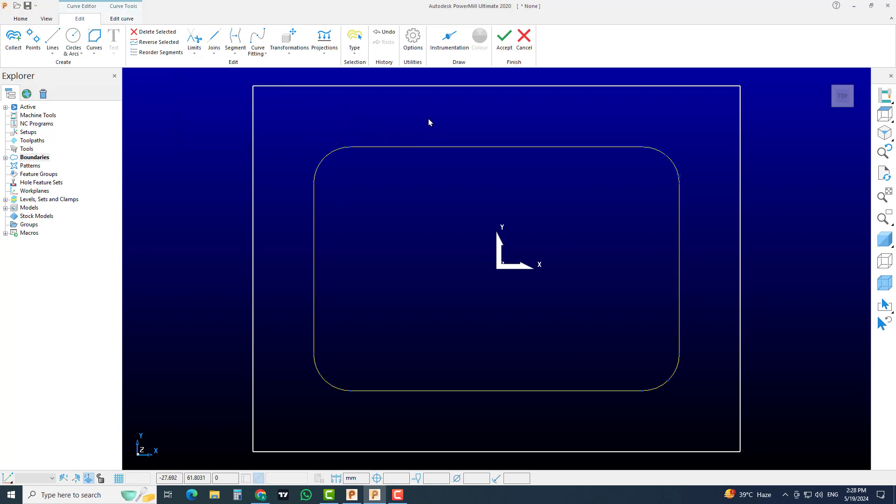
left_click_drag(425, 122, 484, 190)
Offset the merged pocket curve outward by a distance of 10 mm using the Offset transformation.
left_click(884, 133)
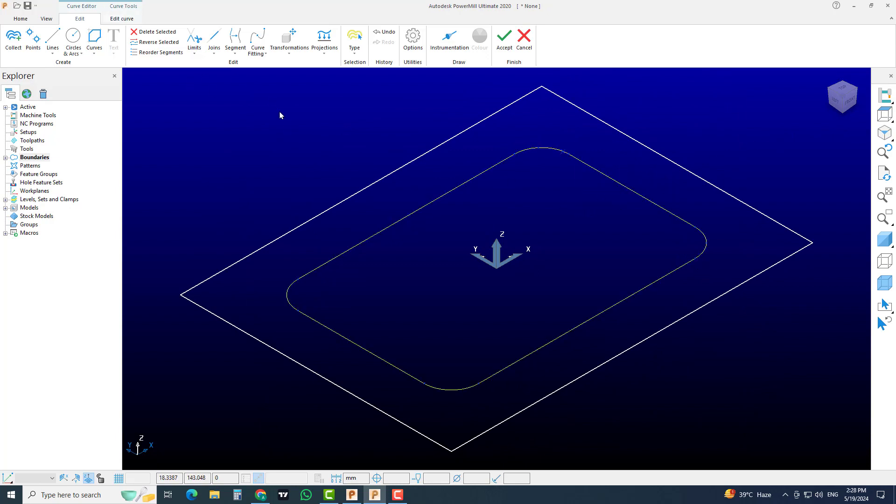
scroll(371, 172, "down", 2)
scroll(357, 145, "up", 1)
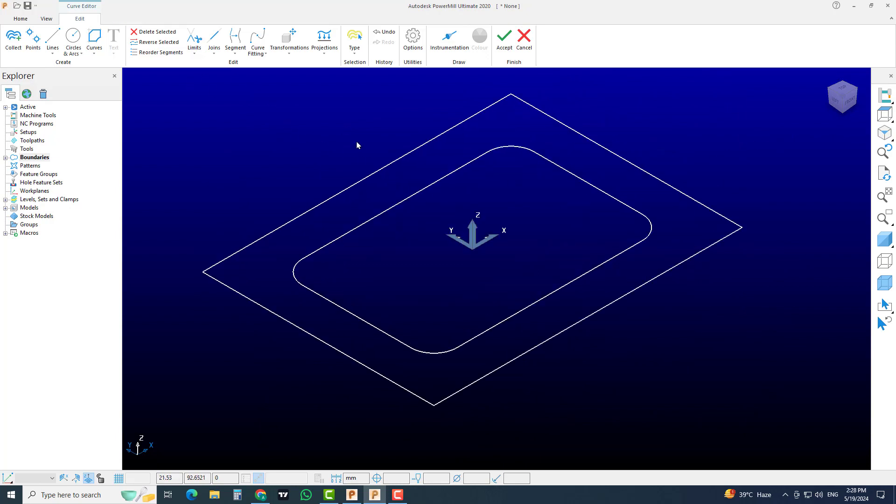
left_click(290, 53)
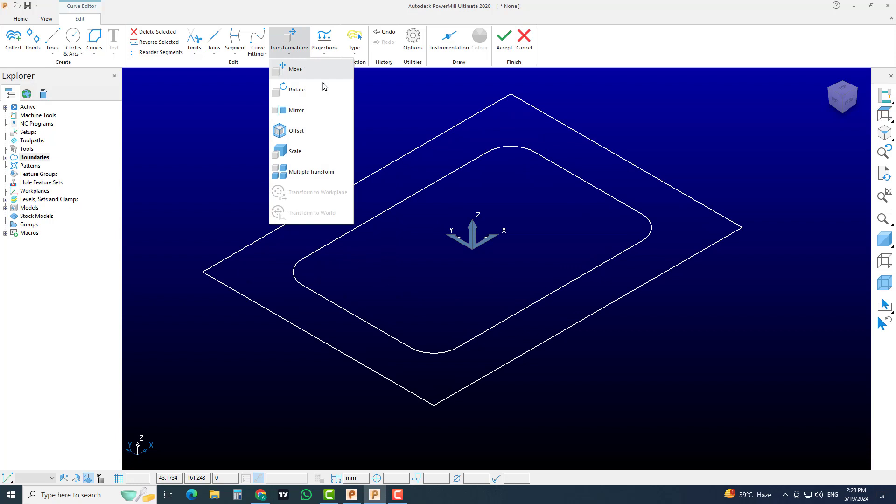
left_click(427, 136)
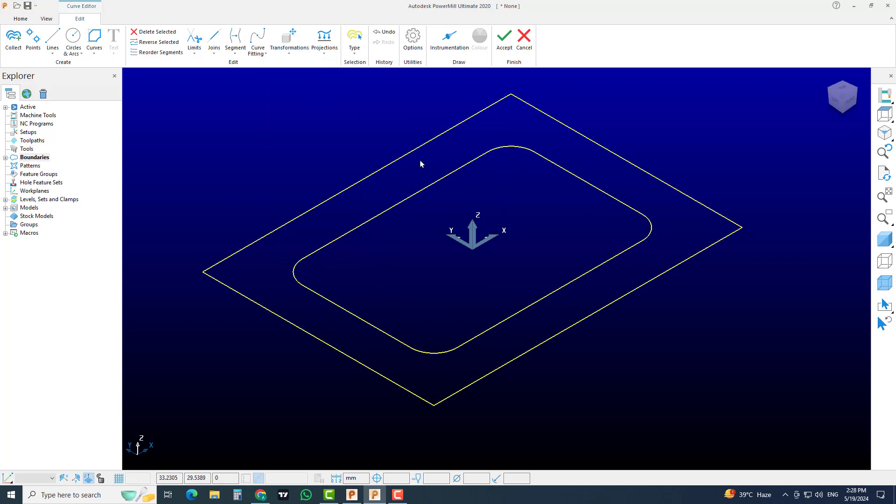
left_click(289, 52)
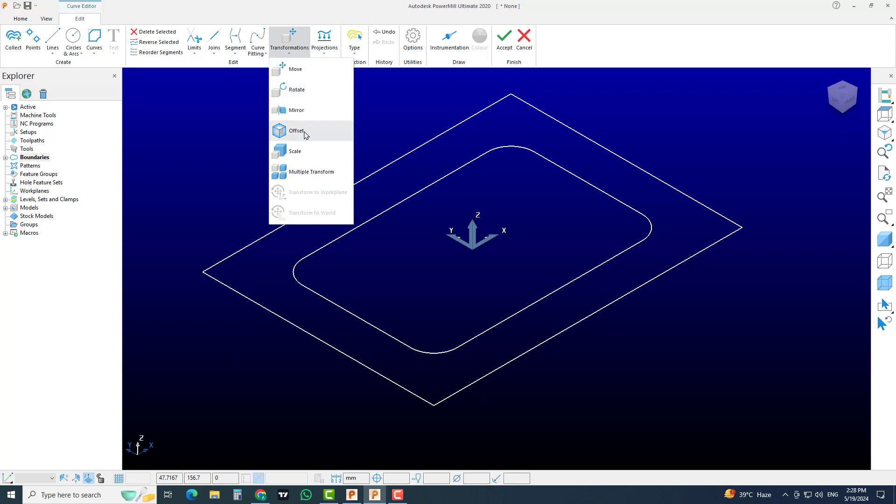
left_click(398, 198)
left_click_drag(385, 180, 420, 225)
left_click(286, 54)
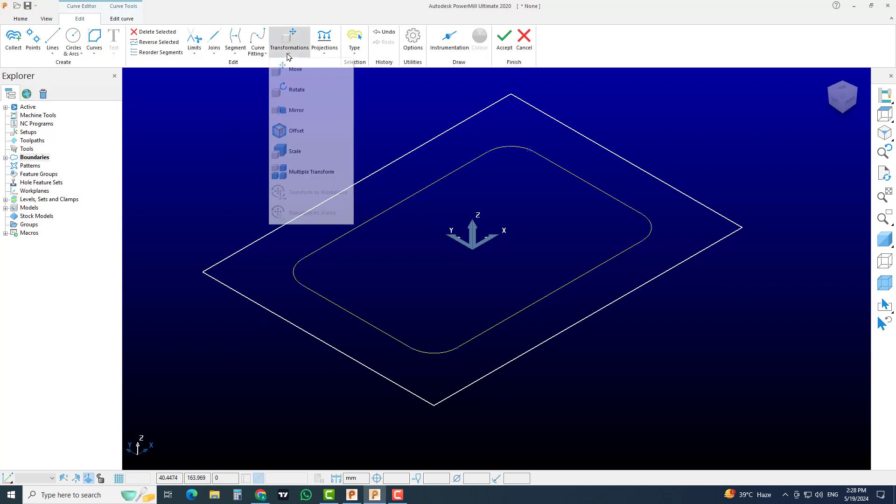
left_click(295, 130)
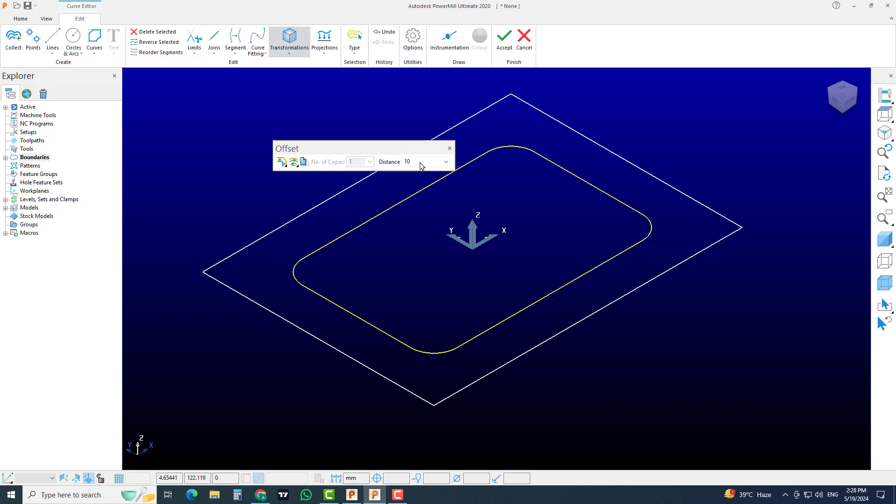
key("Return")
left_click(449, 149)
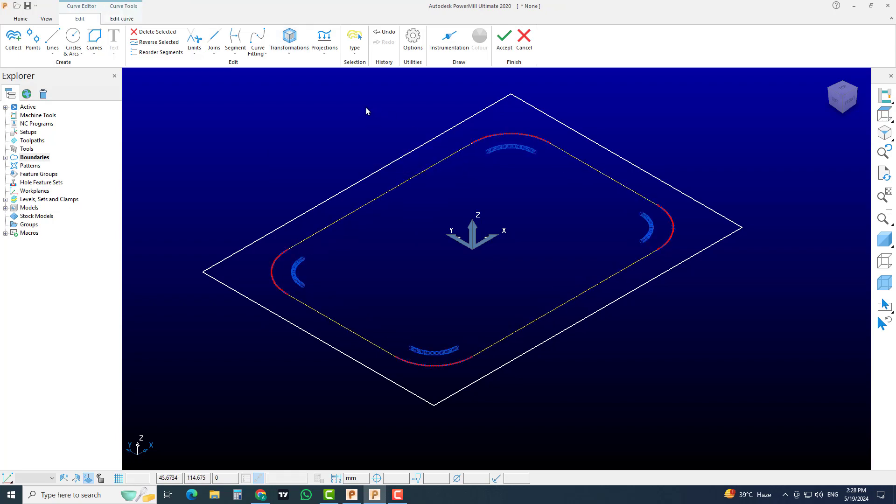
Examine the offset pocket curve and the dotted arcs inside its rounded corners from several angles.
middle_click_drag(462, 184, 557, 240)
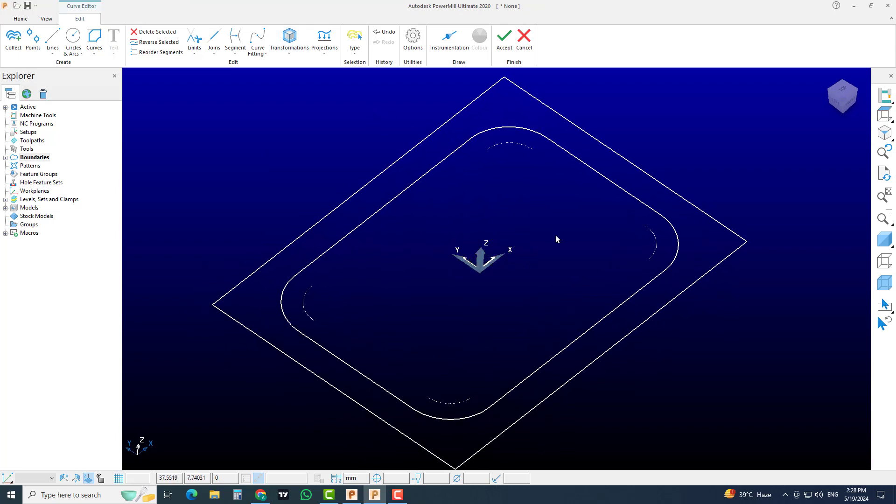
left_click(660, 236)
left_click(716, 129)
middle_click_drag(676, 160, 637, 221)
left_click_drag(659, 219, 614, 254)
middle_click_drag(615, 255, 343, 331)
scroll(278, 330, "up", 5)
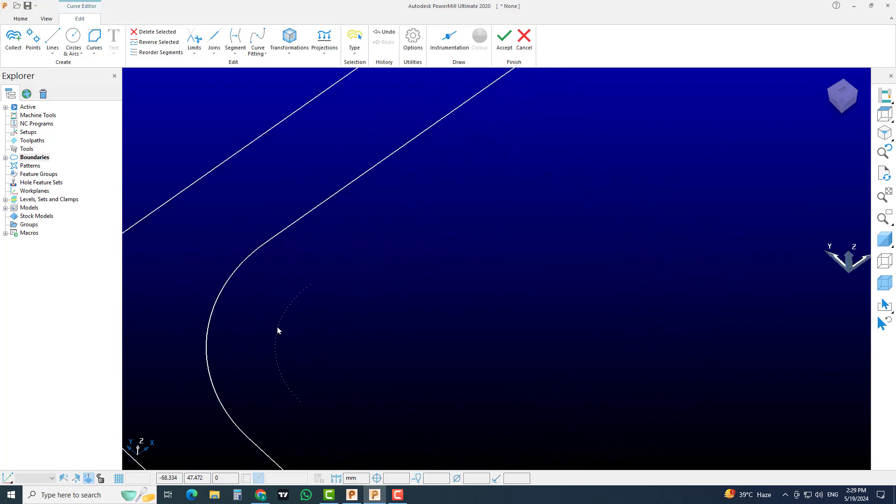
scroll(280, 299, "down", 4)
scroll(348, 327, "down", 4)
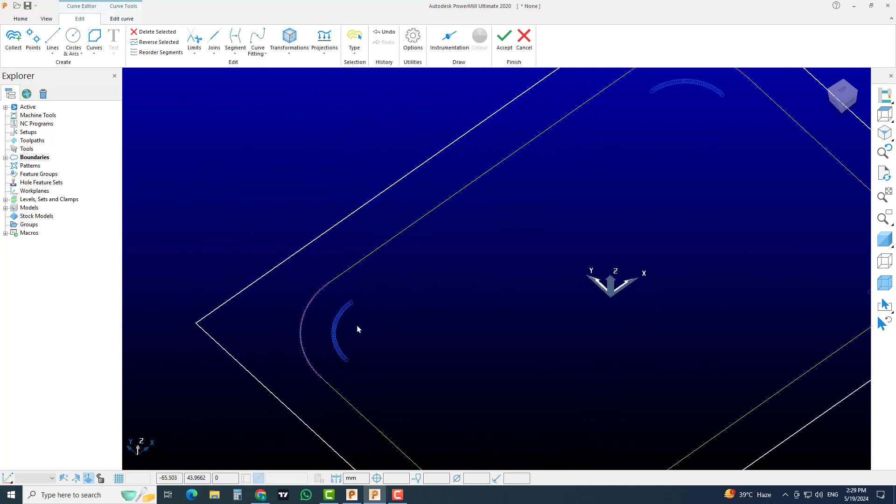
scroll(453, 339, "down", 2)
middle_click_drag(452, 338, 396, 302, "shift")
scroll(396, 301, "down", 1)
left_click(484, 304)
middle_click_drag(484, 304, 507, 283)
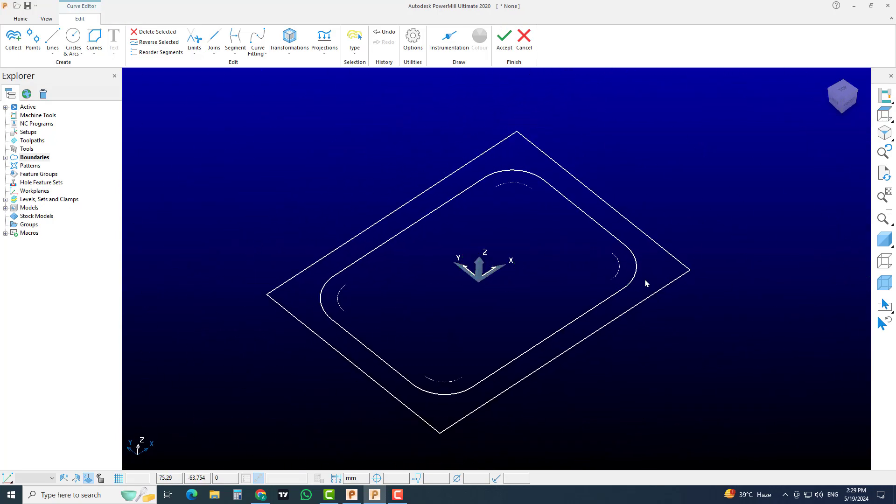
scroll(644, 281, "up", 2)
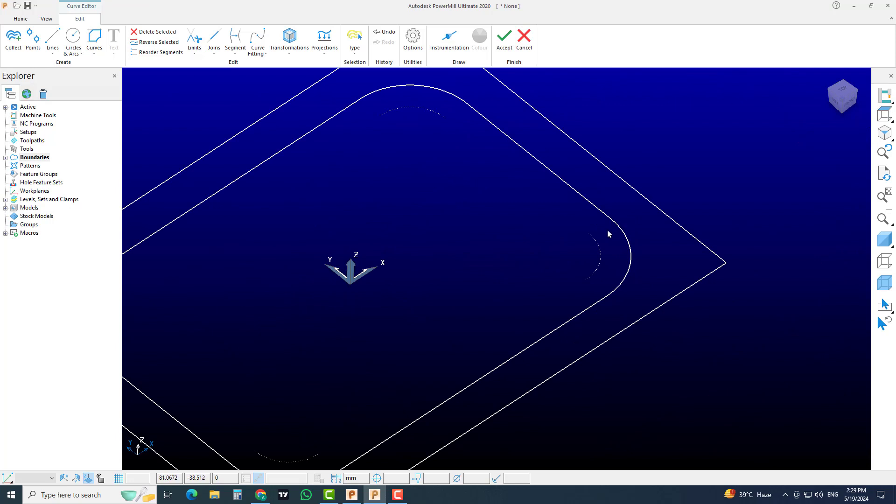
left_click(591, 231)
left_click(565, 247)
left_click(596, 244)
left_click(551, 242)
scroll(573, 244, "down", 1)
scroll(574, 247, "down", 2)
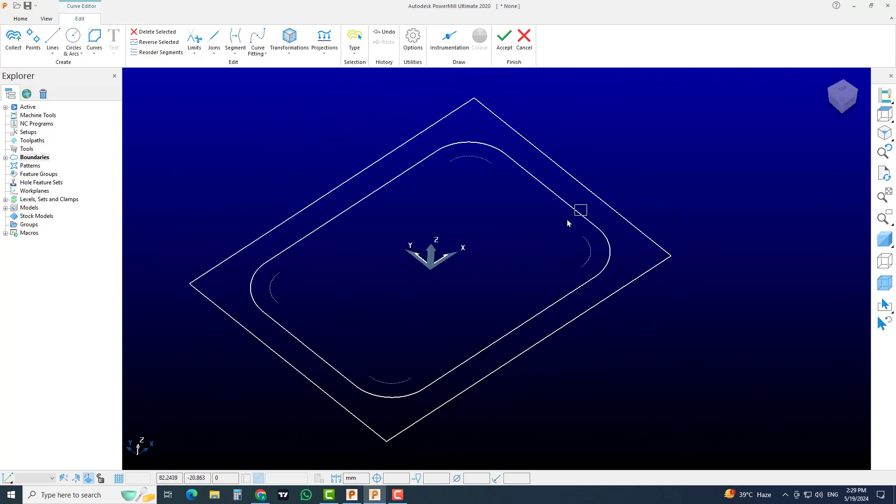
left_click(577, 210)
left_click(522, 217)
scroll(482, 247, "up", 2)
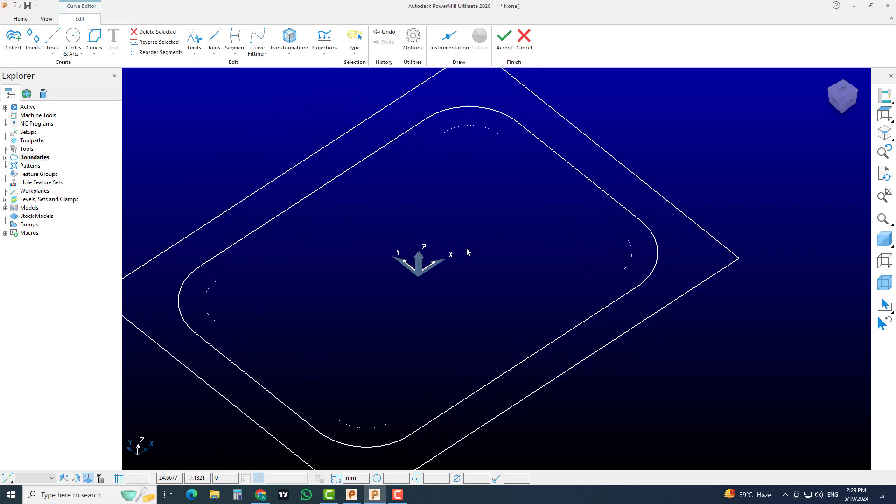
scroll(468, 252, "down", 3)
Move the rounded pocket curve by 50 0 0 and by 0 50 0 with the Move transformation.
left_click(289, 44)
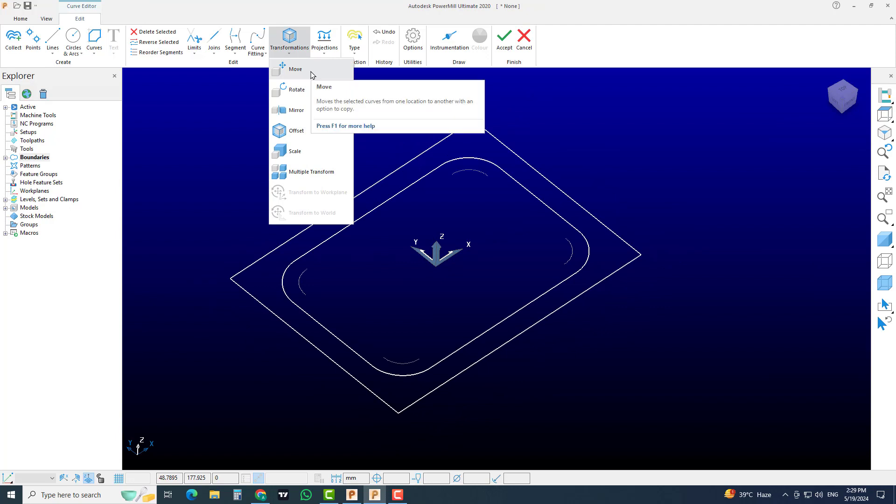
left_click(635, 209)
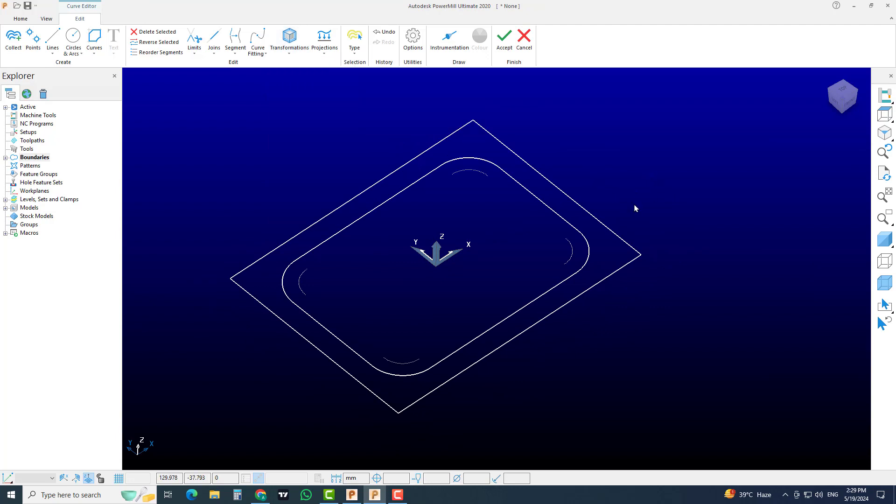
left_click(556, 209)
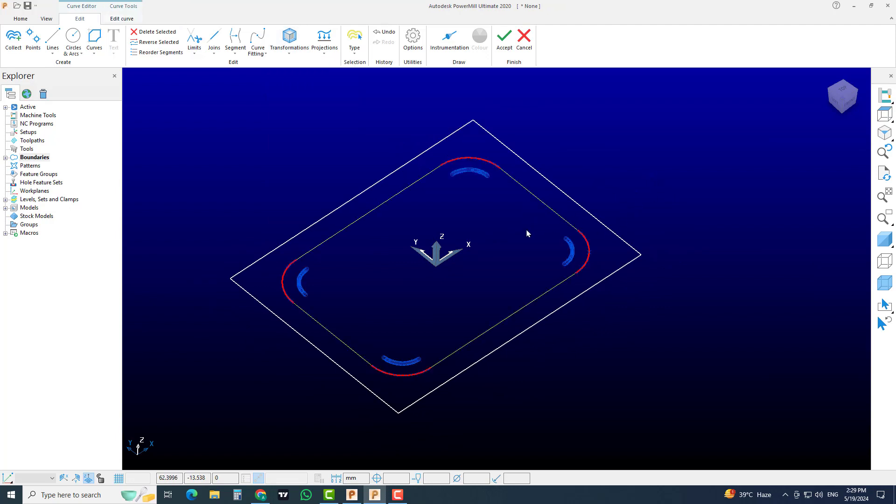
left_click(289, 52)
left_click(292, 66)
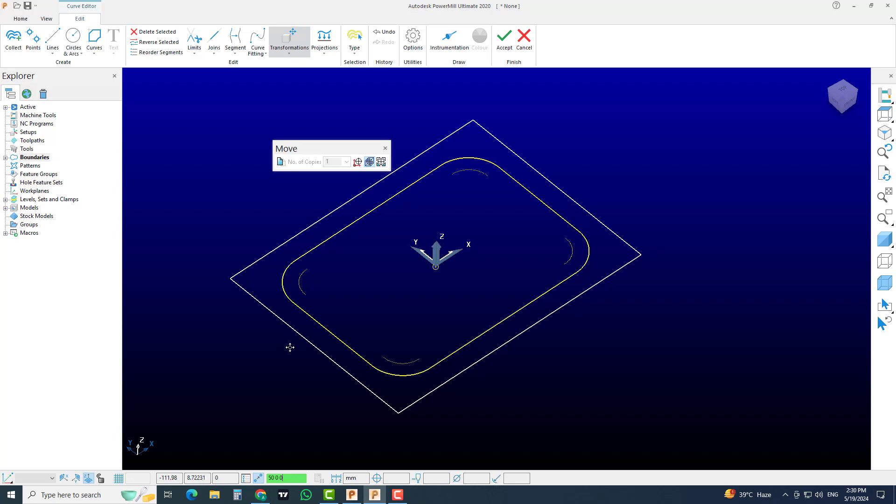
key("Return")
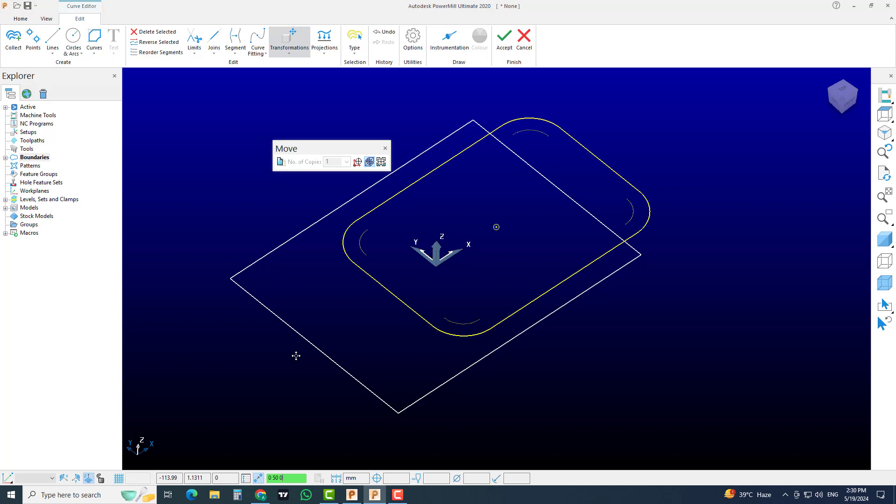
key("Return")
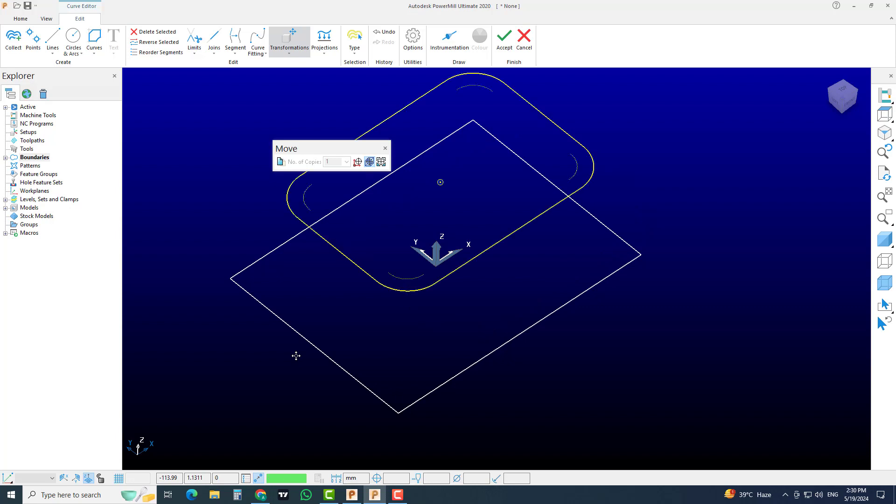
left_click(385, 149)
Rotate both boundary curves around the workplane's Z axis with the Rotate transformation.
left_click(293, 51)
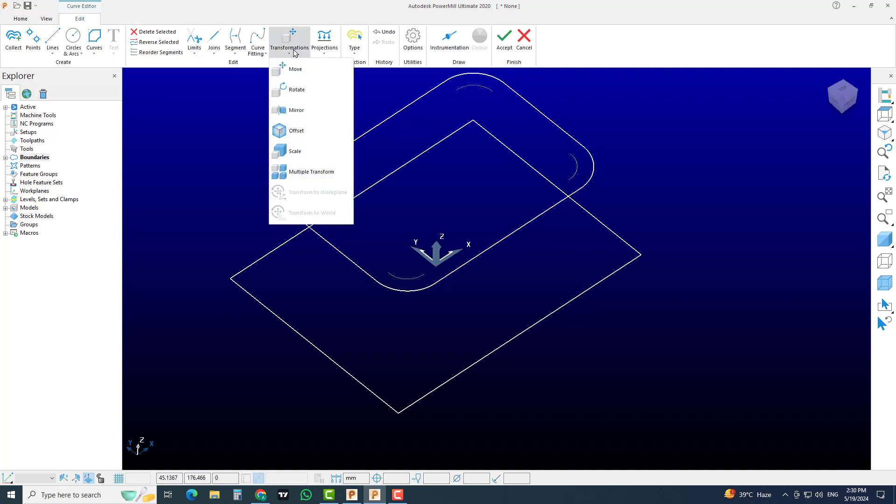
left_click(299, 89)
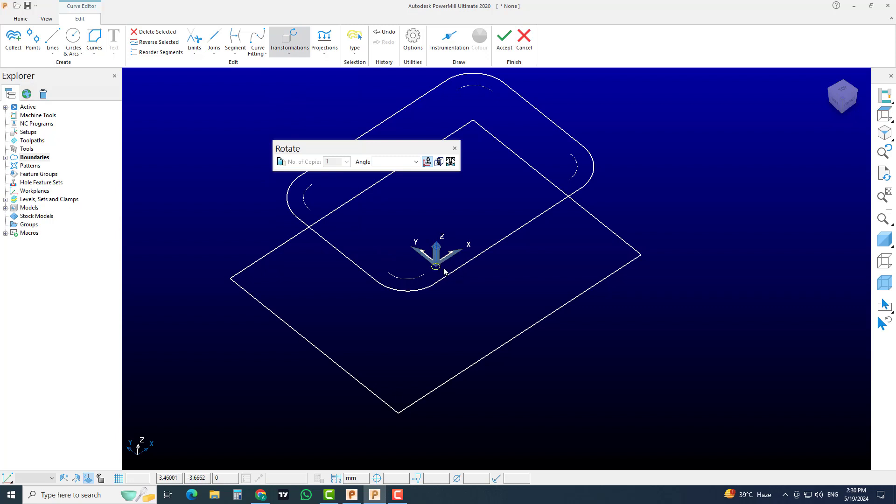
middle_click_drag(452, 291, 419, 288)
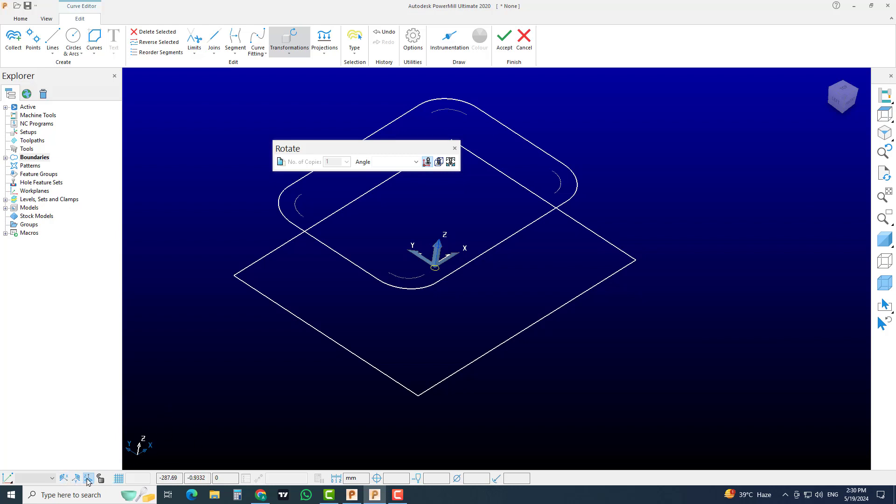
left_click(394, 163)
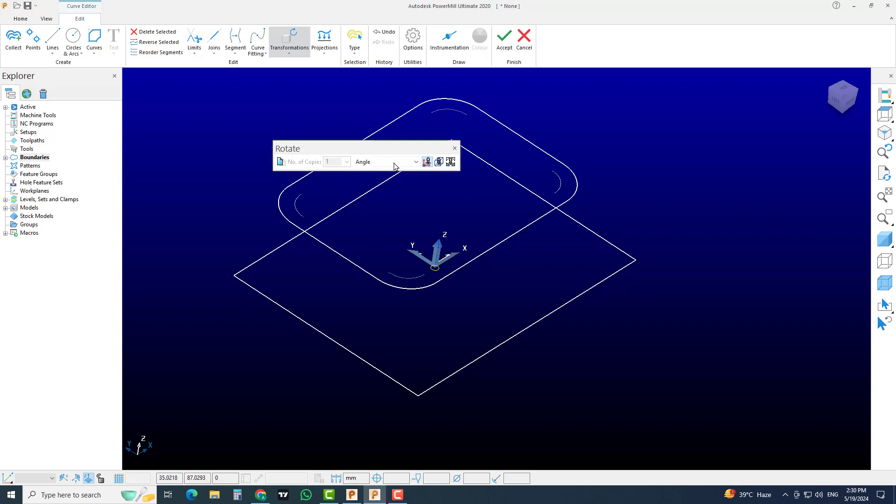
key("Return")
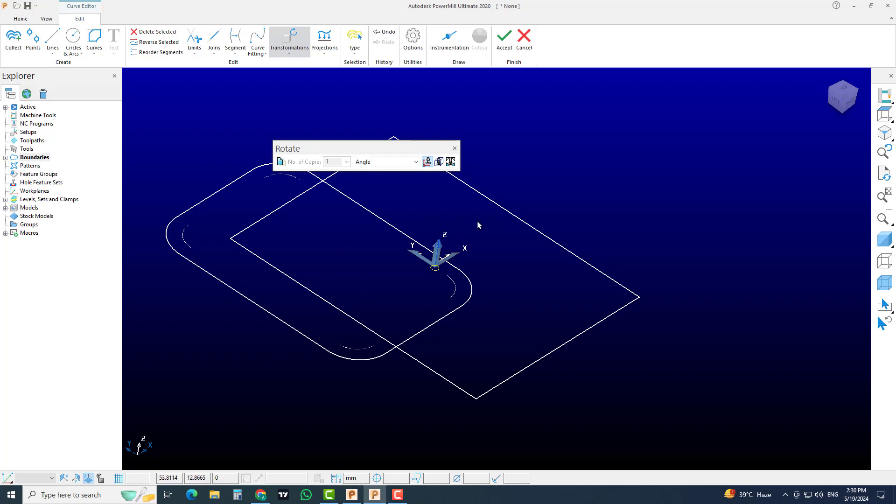
left_click(455, 149)
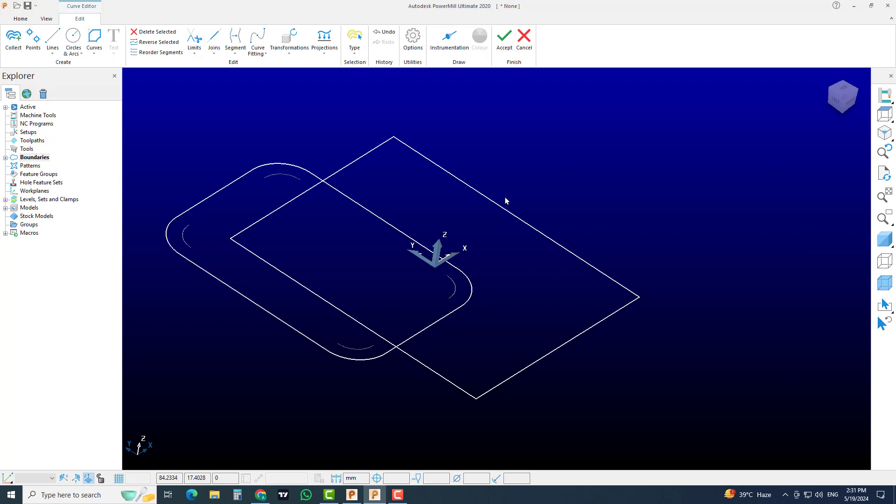
Select only the rectangular curve and rotate it around the workplane's Y axis with the Rotate transformation.
left_click_drag(653, 220, 471, 299)
left_click_drag(608, 171, 489, 259)
left_click(290, 51)
left_click(299, 68)
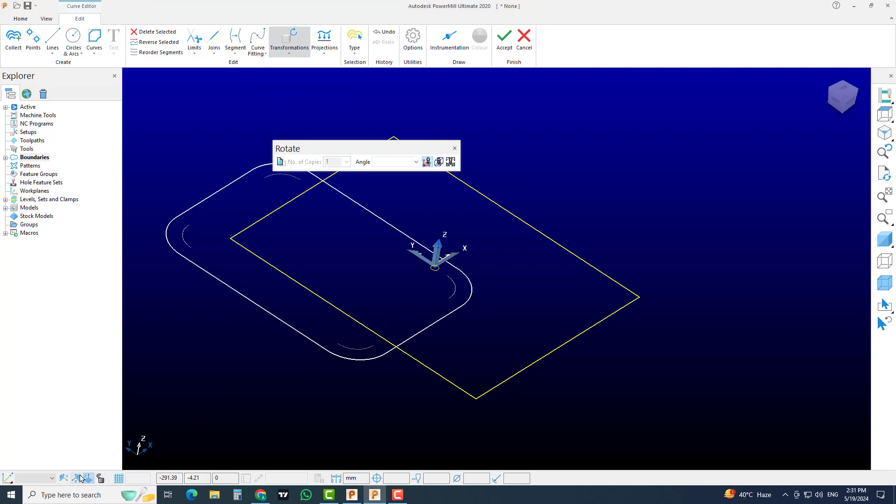
left_click(78, 479)
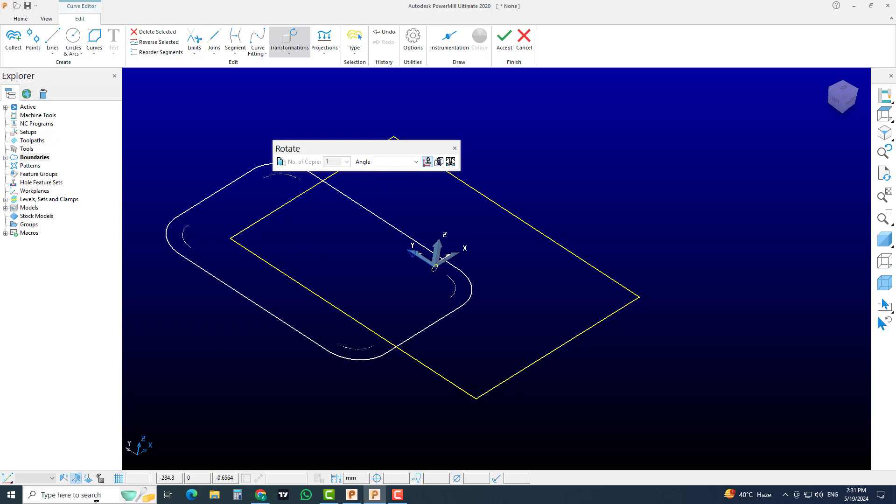
left_click(396, 166)
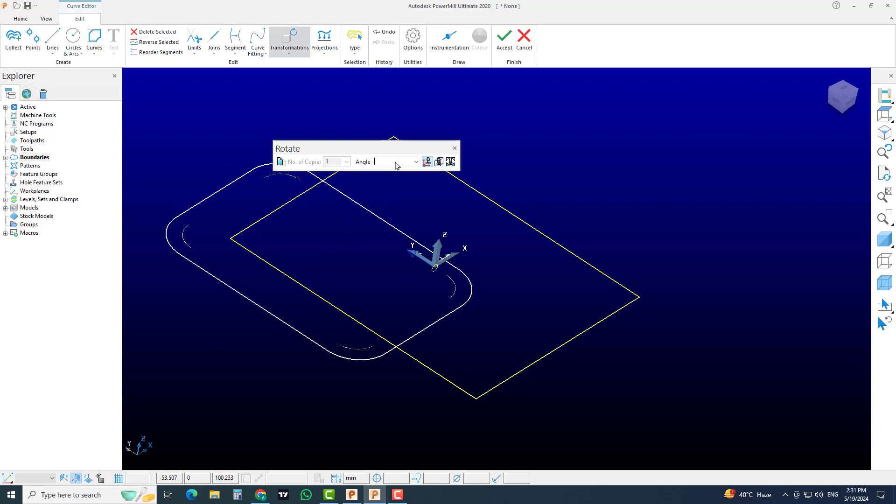
key("Return")
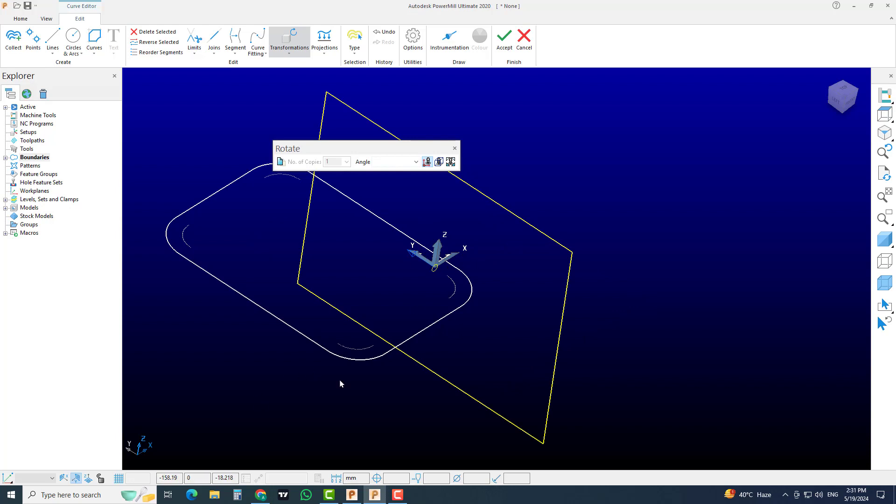
left_click(455, 149)
left_click(290, 45)
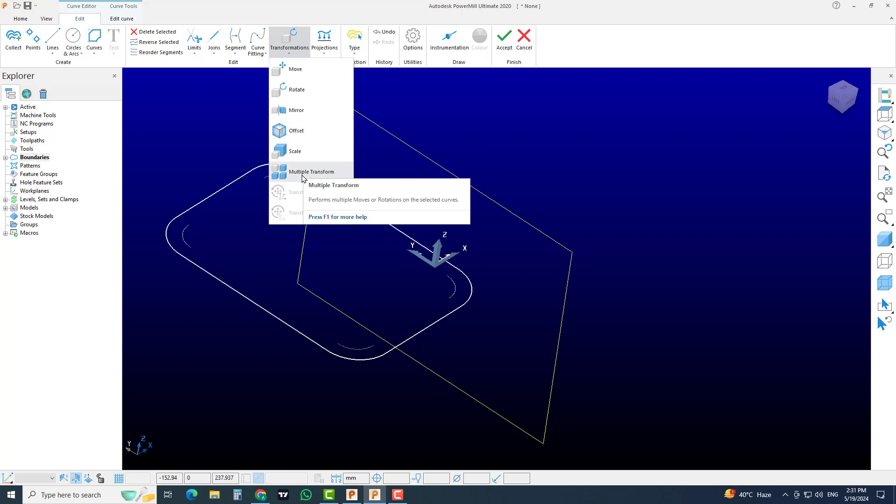
left_click(598, 166)
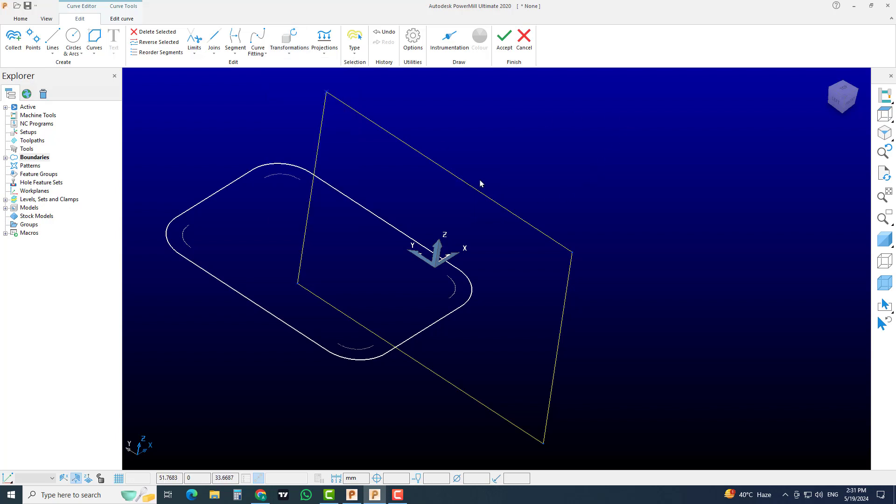
left_click(293, 56)
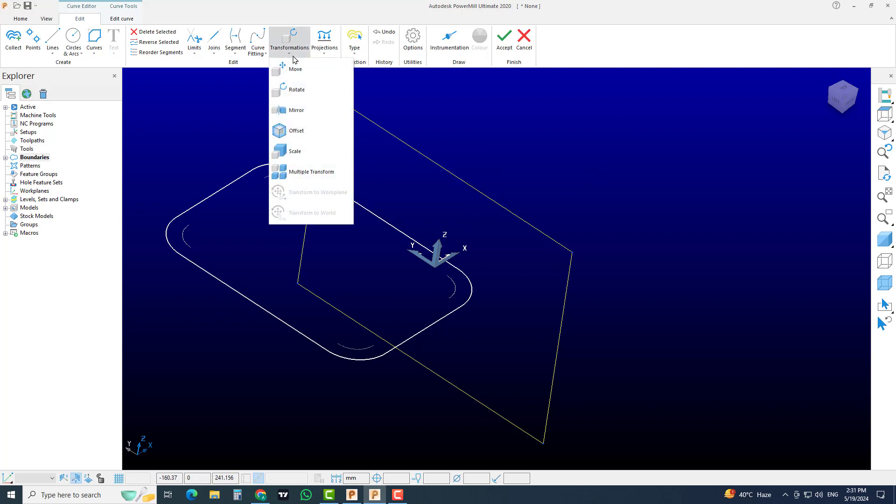
left_click(419, 222)
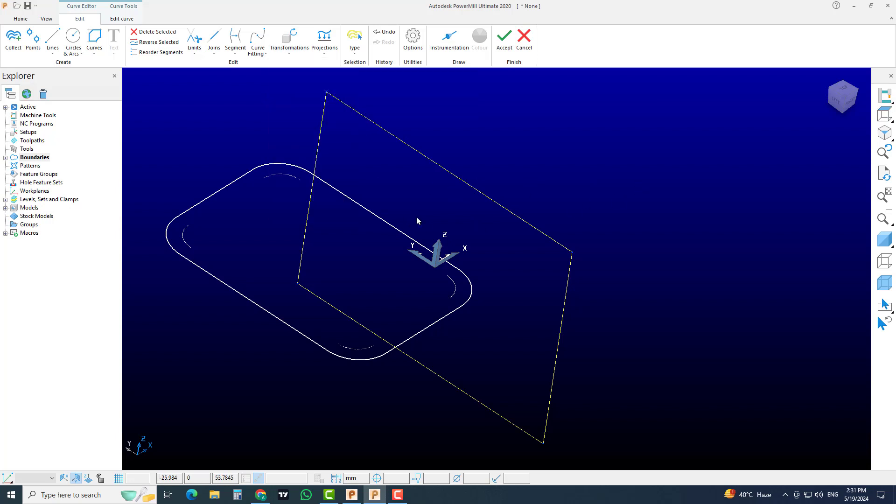
Delete the rotated rectangular curve, keeping the rounded pocket curve.
scroll(419, 222, "down", 3)
left_click(885, 133)
left_click_drag(745, 155, 623, 247)
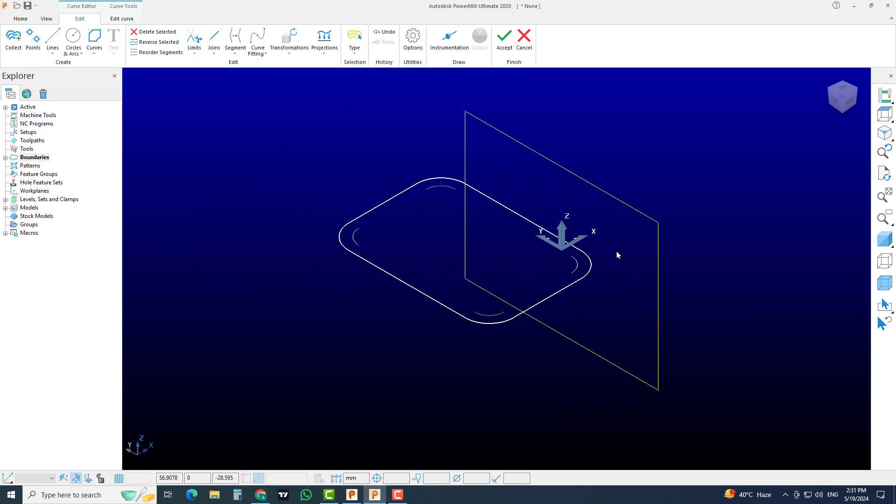
left_click(154, 32)
Start a Multiple Transform on the rounded pocket curve and check its Circular layout before returning to Rectangular.
left_click_drag(552, 188, 500, 238)
left_click(516, 144)
left_click_drag(596, 184, 482, 234)
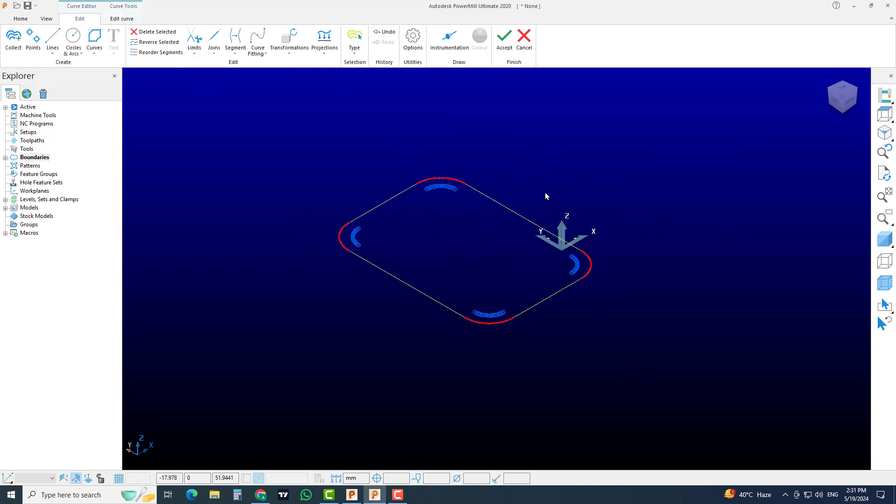
left_click(317, 104)
left_click(293, 37)
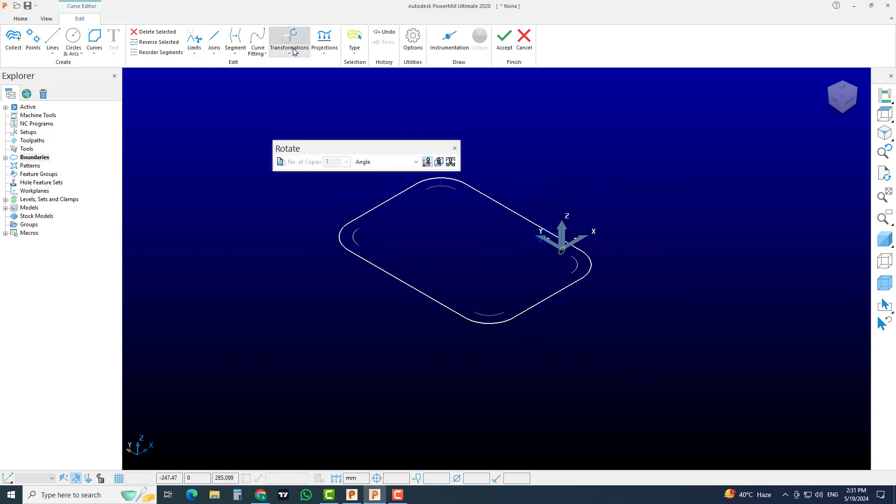
left_click(454, 148)
left_click(290, 53)
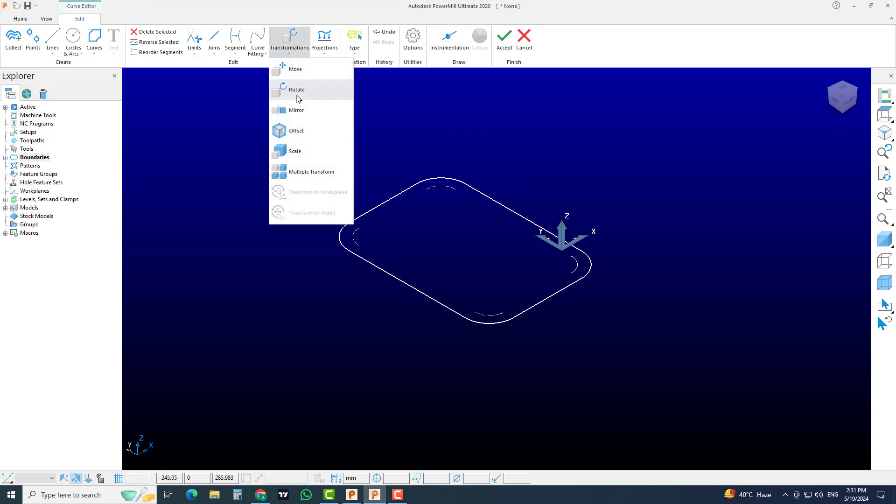
left_click(310, 169)
left_click_drag(438, 124, 188, 113)
scroll(612, 236, "down", 3)
middle_click_drag(614, 231, 603, 334, "shift")
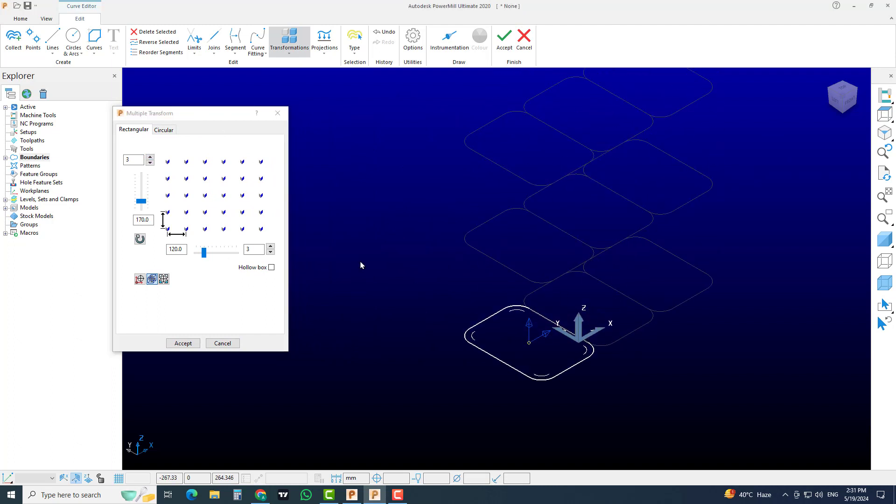
left_click(161, 130)
left_click(143, 132)
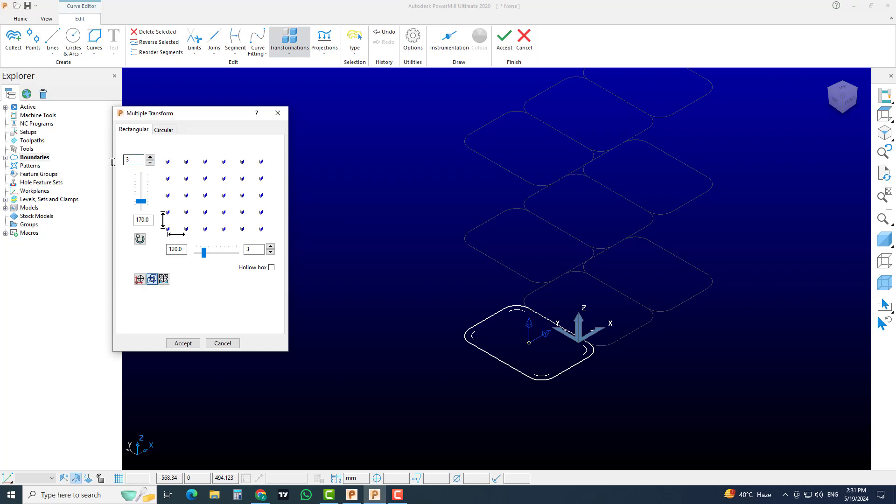
Set the rectangular array to 5 copies in each direction.
left_click_drag(112, 162, 103, 161)
left_click(139, 161)
double_click(258, 250)
type("5")
key("Return")
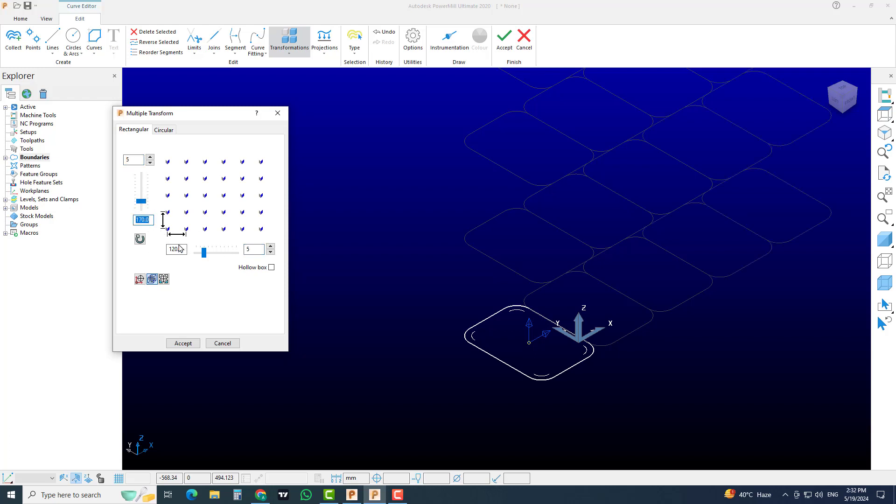
Set the rectangular array's spacing to 200 mm in both directions.
key("Return")
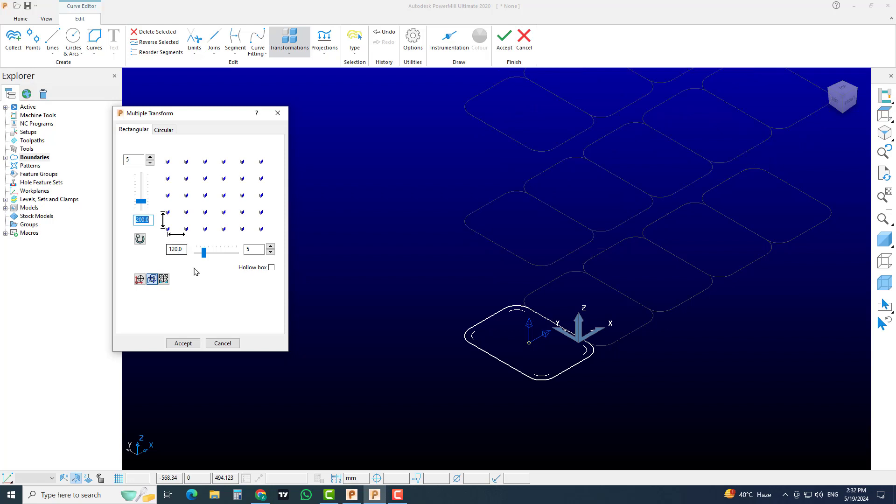
left_click(183, 249)
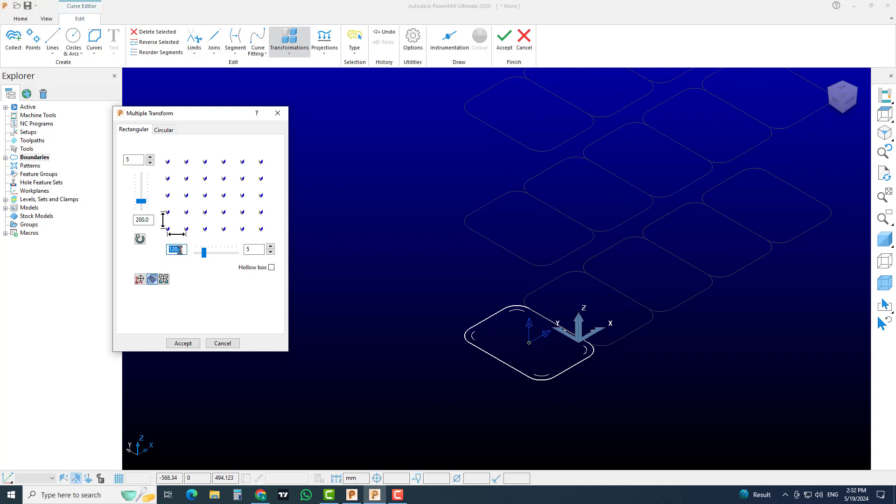
type("200")
key("Return")
scroll(700, 257, "down", 3)
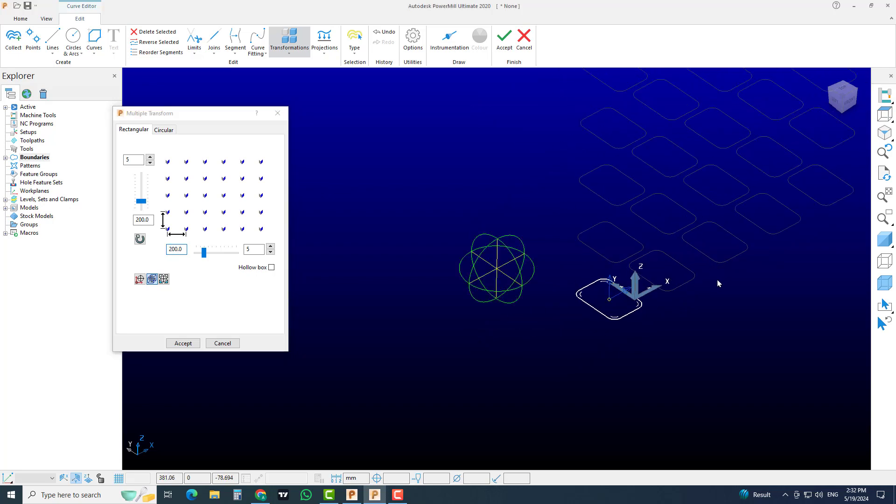
Lay the rectangular array of pocket curves in the XY plane, check the preview, and accept it.
middle_click_drag(657, 333, 481, 380)
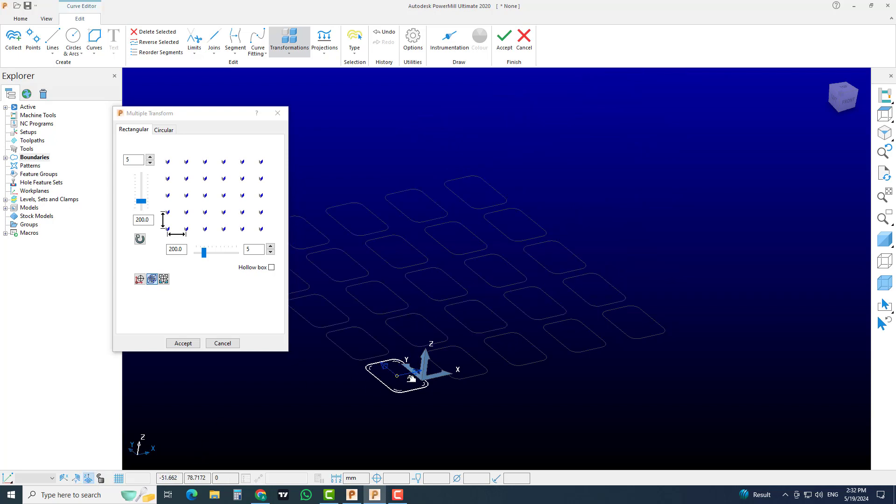
middle_click_drag(530, 304, 523, 336)
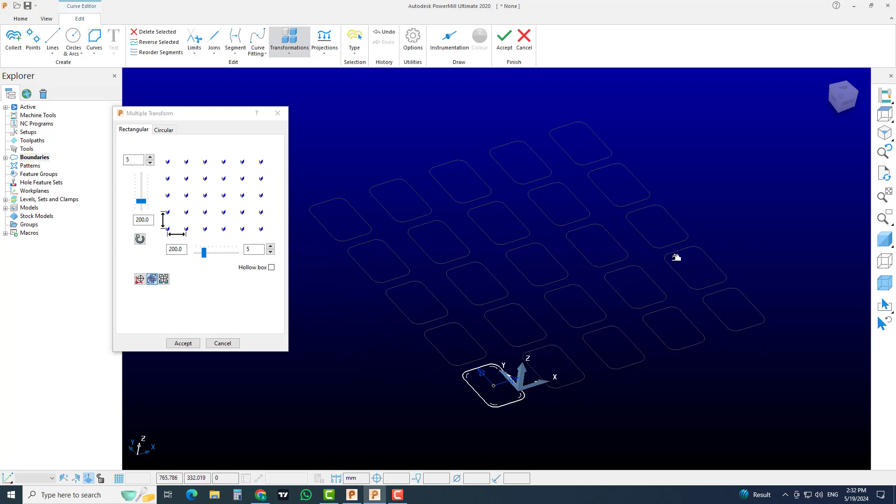
middle_click_drag(675, 257, 548, 303)
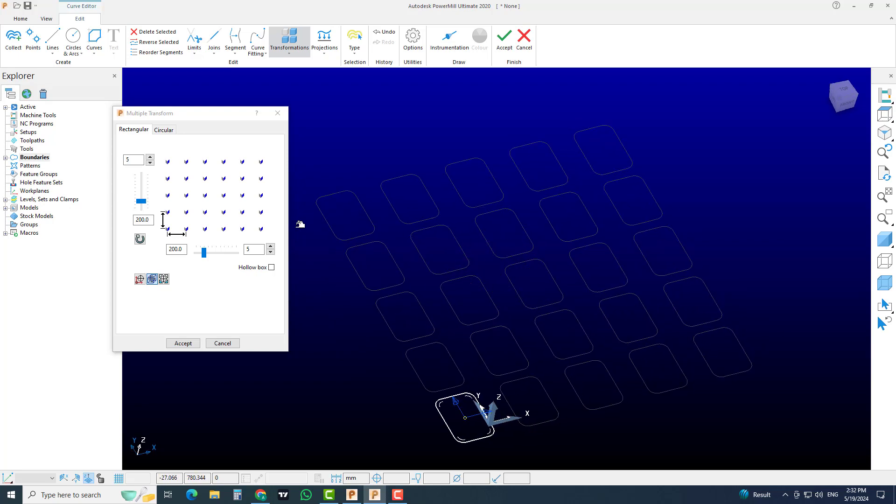
double_click(137, 161)
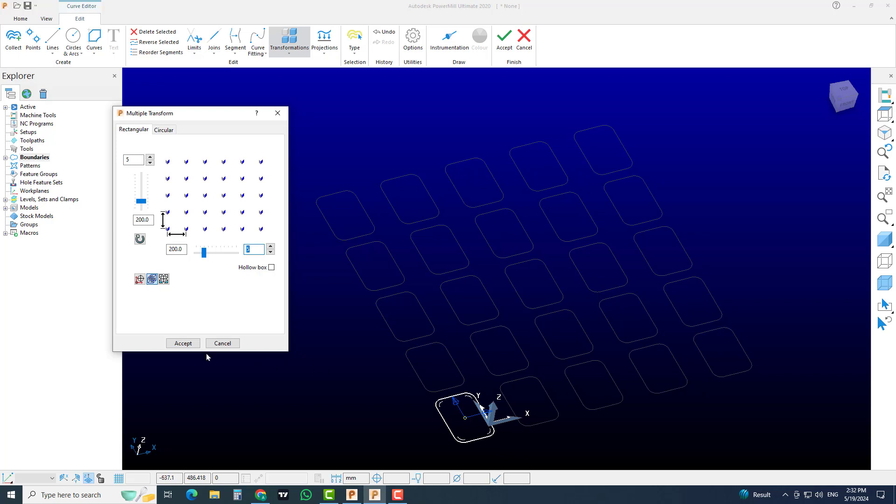
left_click(183, 343)
middle_click_drag(421, 370, 526, 288)
scroll(592, 339, "up", 3)
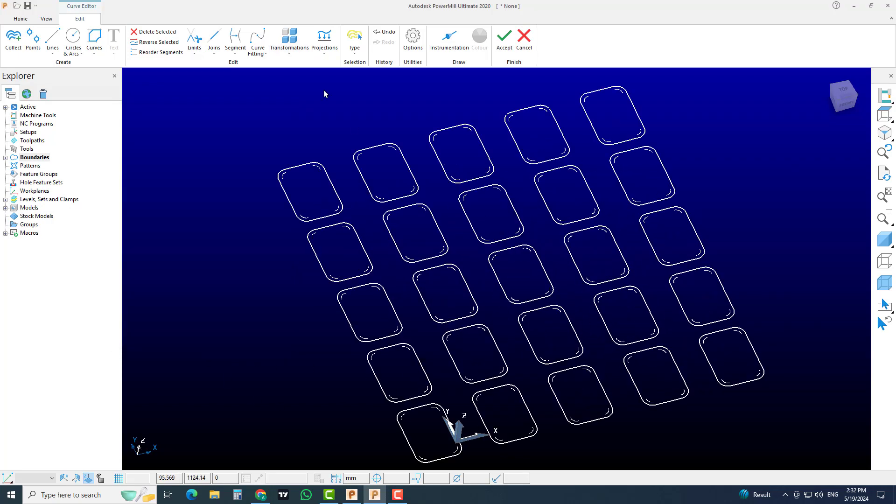
Examine the rectangular array of rounded pocket curves from several angles and zoom levels.
left_click(290, 53)
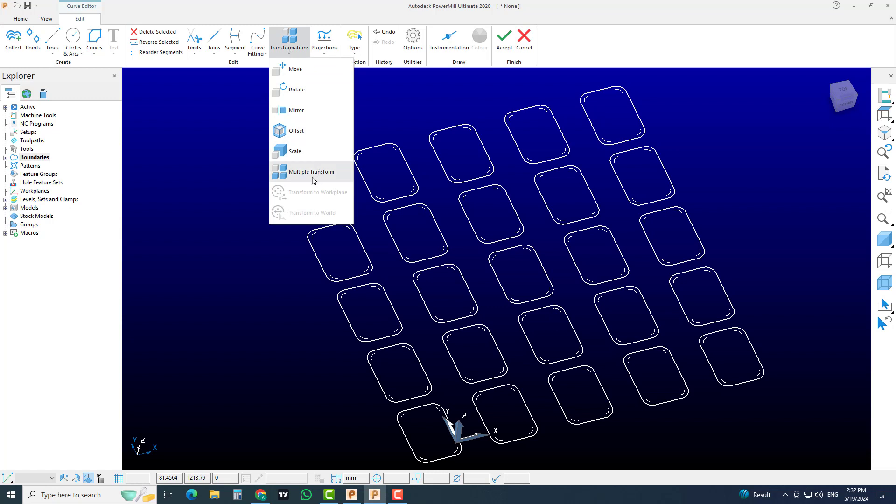
left_click(704, 165)
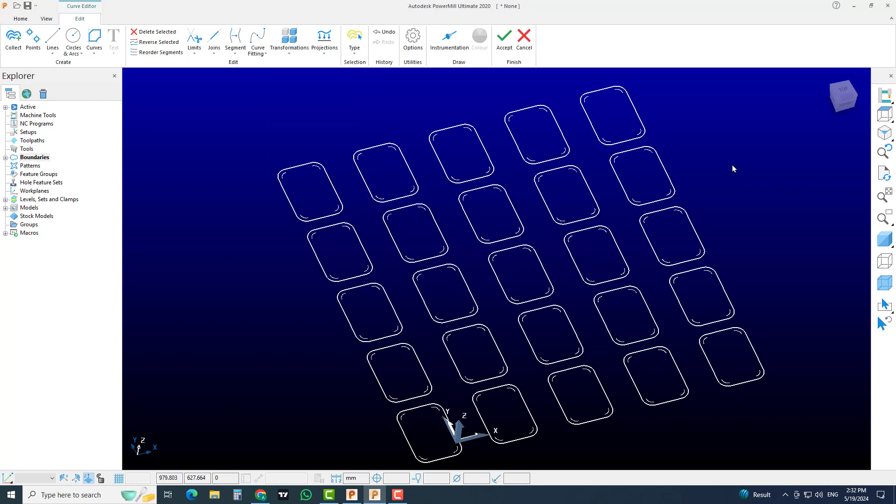
scroll(687, 215, "down", 1)
middle_click_drag(687, 215, 610, 189, "shift")
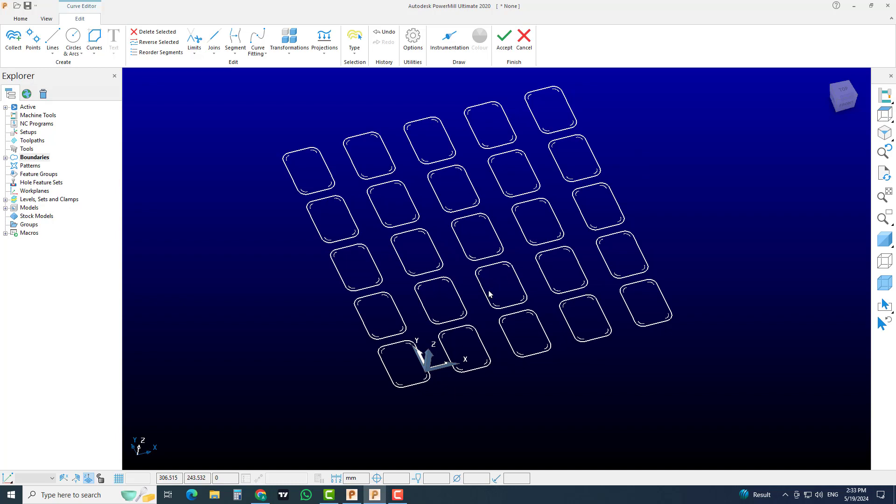
scroll(489, 294, "up", 1)
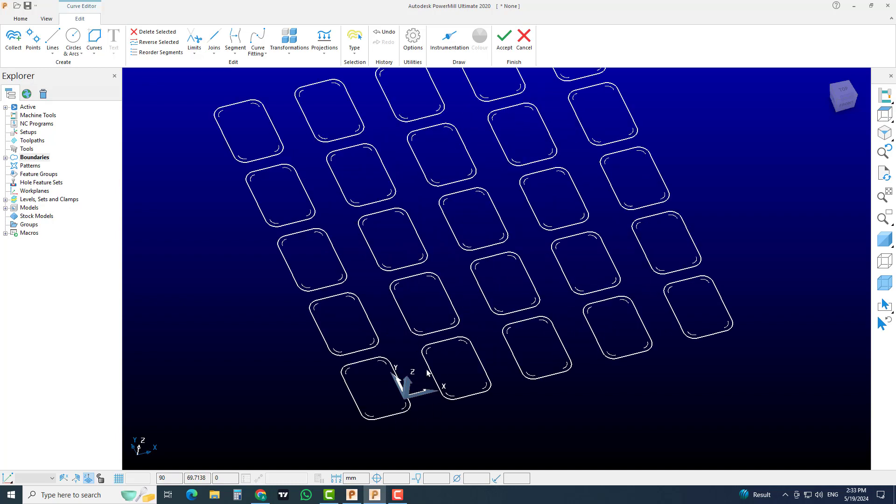
scroll(452, 360, "down", 3)
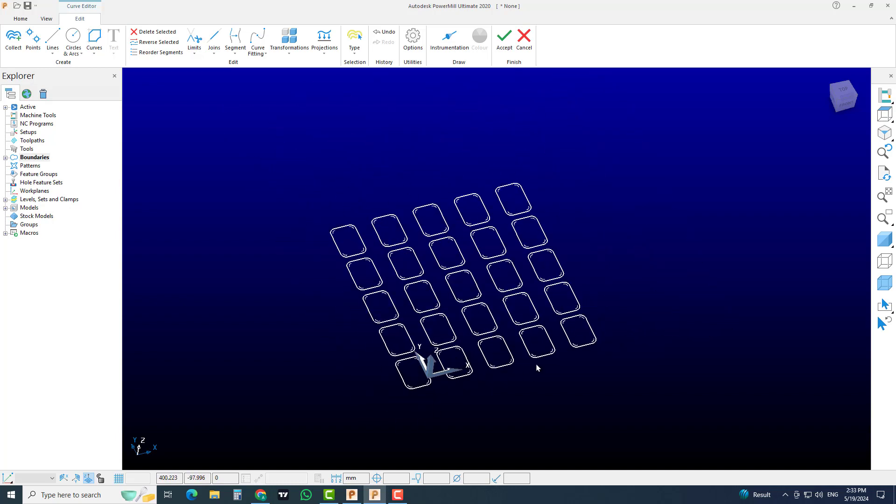
middle_click_drag(536, 366, 491, 322)
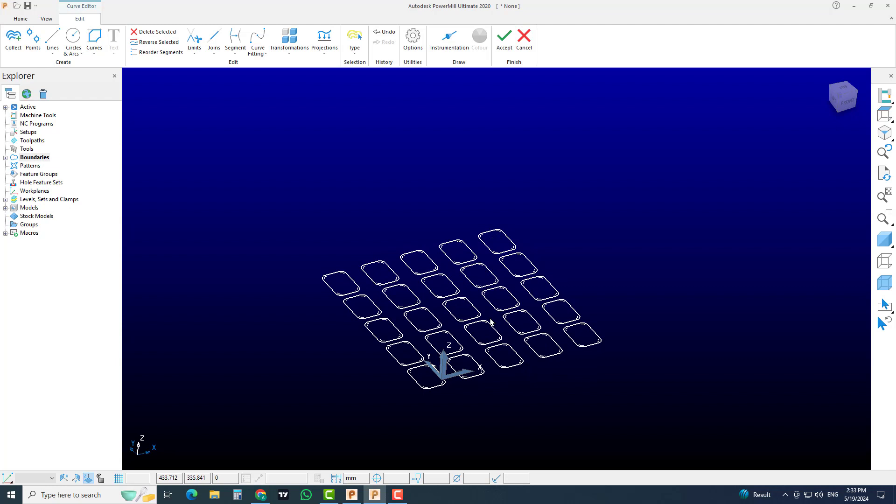
scroll(491, 322, "up", 2)
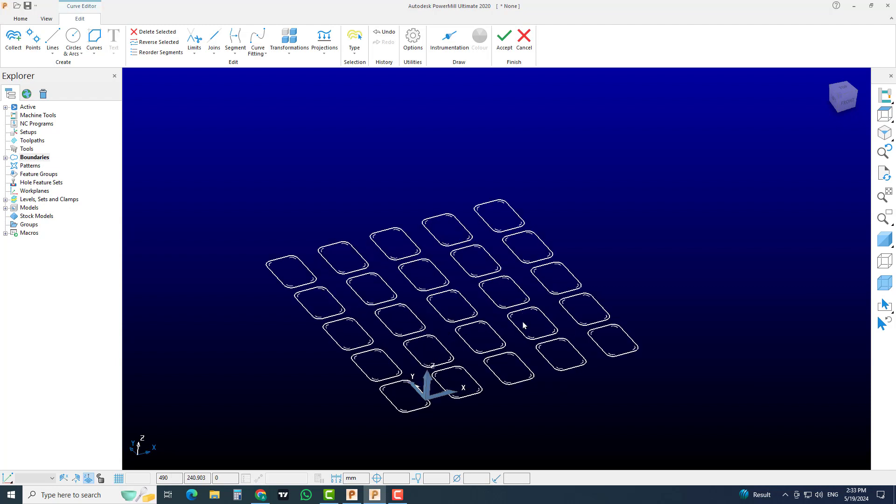
left_click(280, 56)
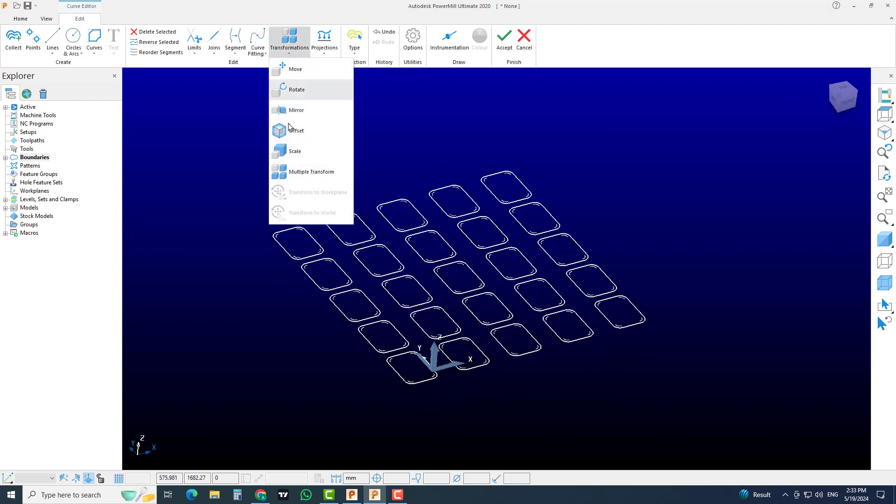
left_click(620, 206)
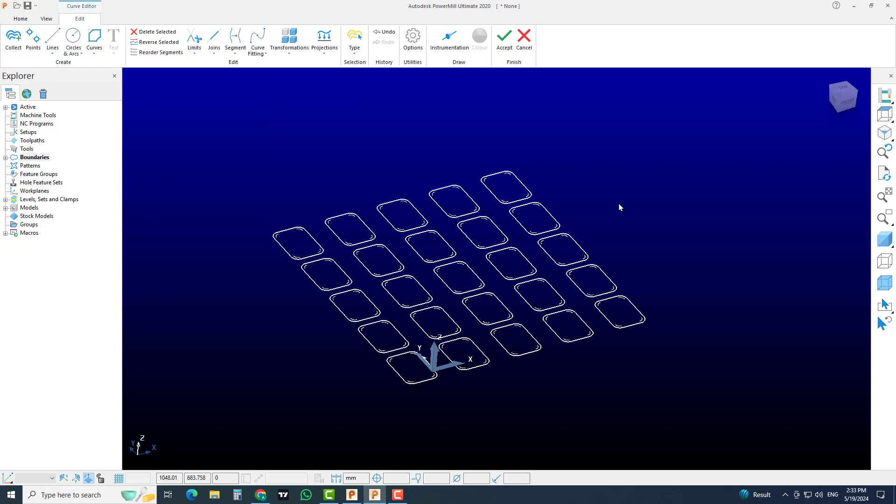
scroll(586, 266, "up", 4)
scroll(562, 223, "down", 3)
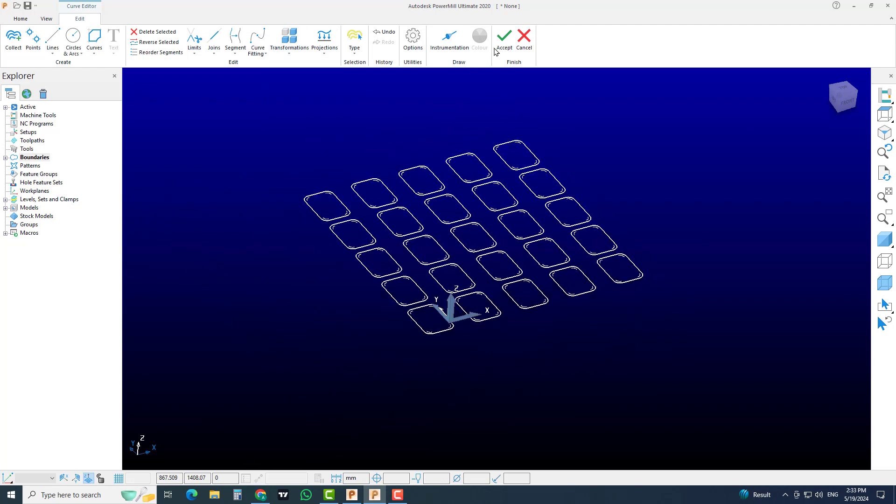
Cancel the Curve Editor session on the arrayed pocket curves and delete all boundaries.
left_click(524, 42)
right_click(47, 157)
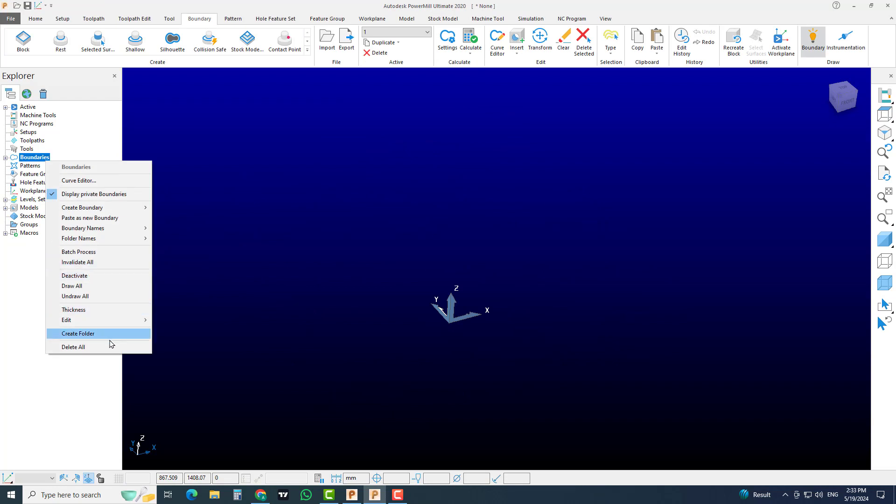
left_click(111, 344)
Display the pocket block model as shaded and view its pocket closely.
left_click(888, 246)
scroll(500, 340, "up", 5)
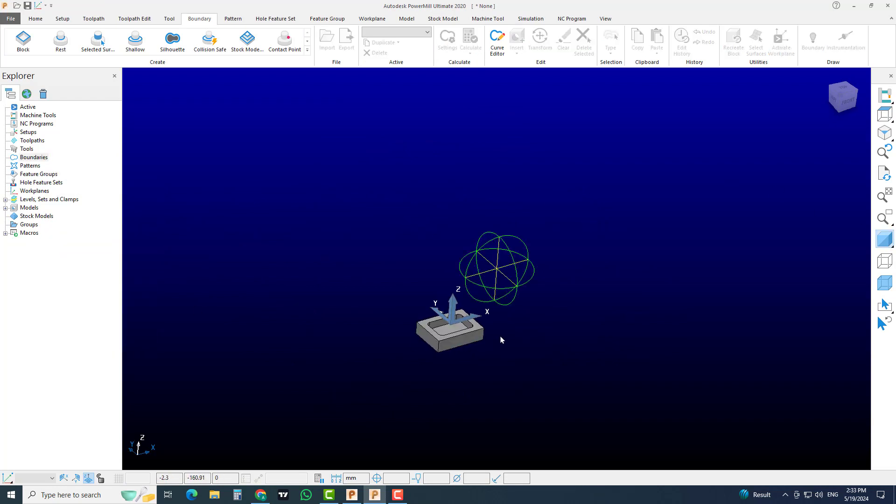
scroll(481, 263, "up", 5)
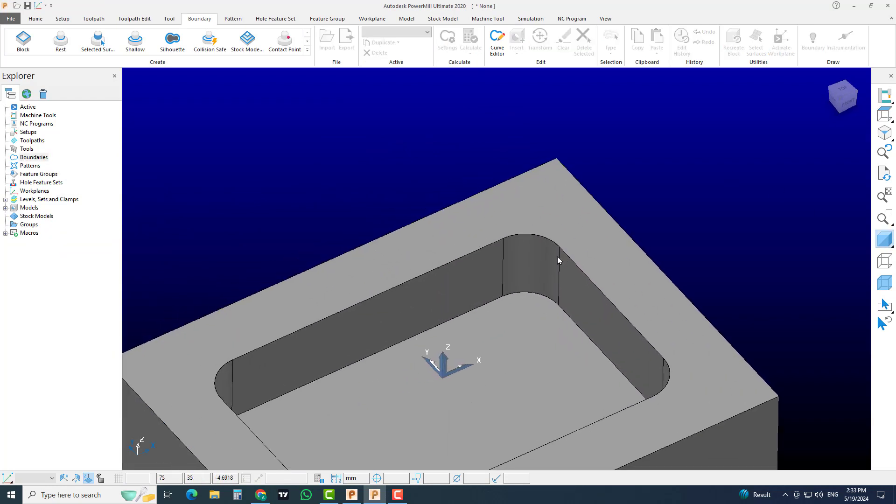
Start a new boundary in the Curve Editor and place a circle of radius 10 mm near the block's back corner.
right_click(40, 158)
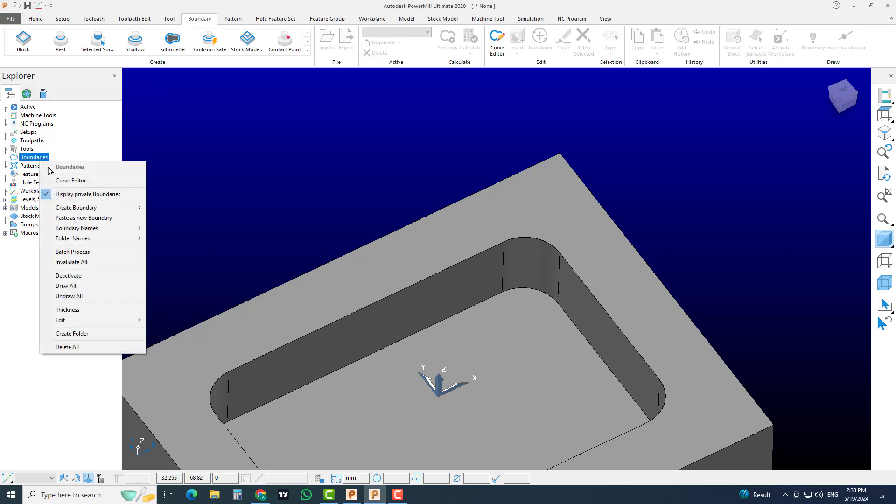
left_click(70, 181)
left_click(73, 37)
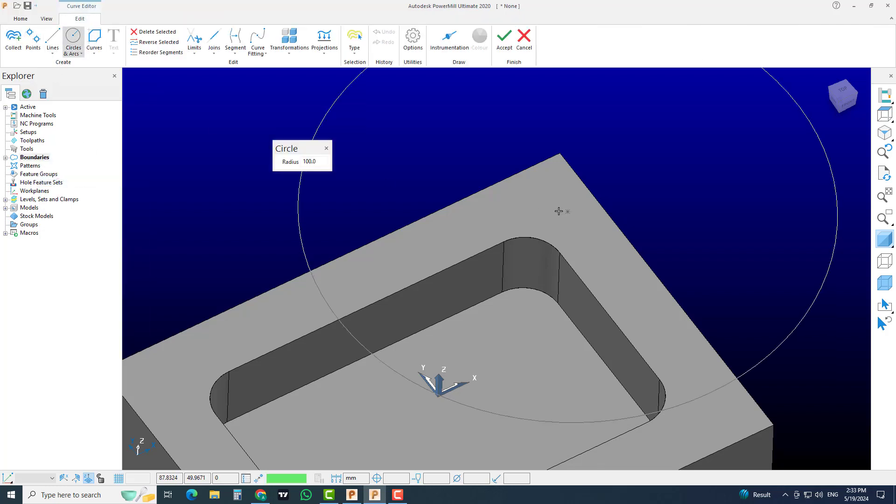
left_click(321, 166)
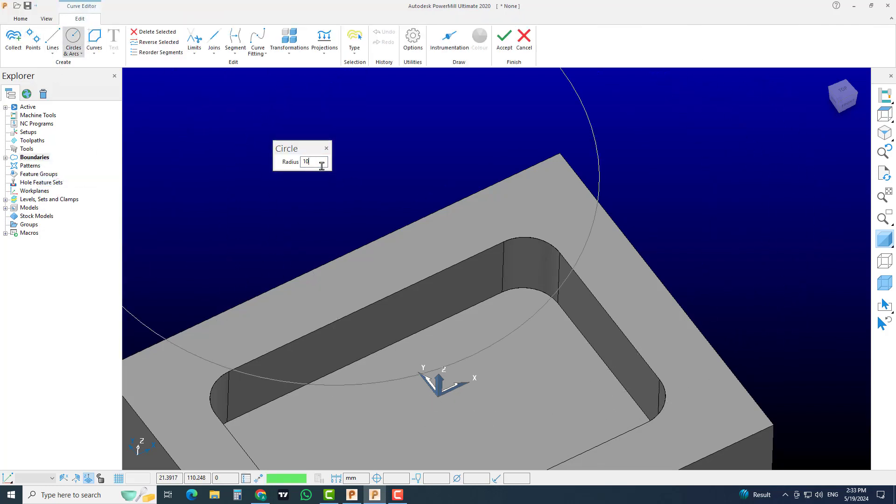
type("10")
key("Return")
left_click(546, 204)
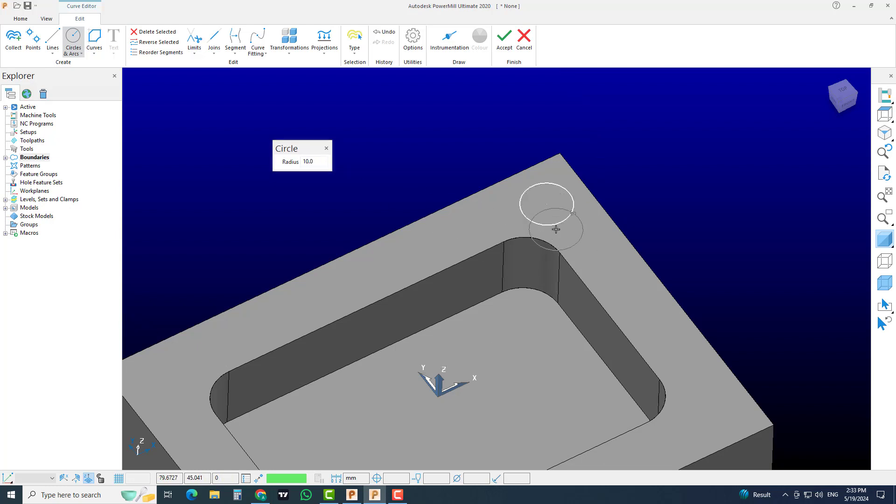
key("Escape")
Start a Multiple Transform on the corner circle and choose the Circular layout.
scroll(537, 231, "down", 2)
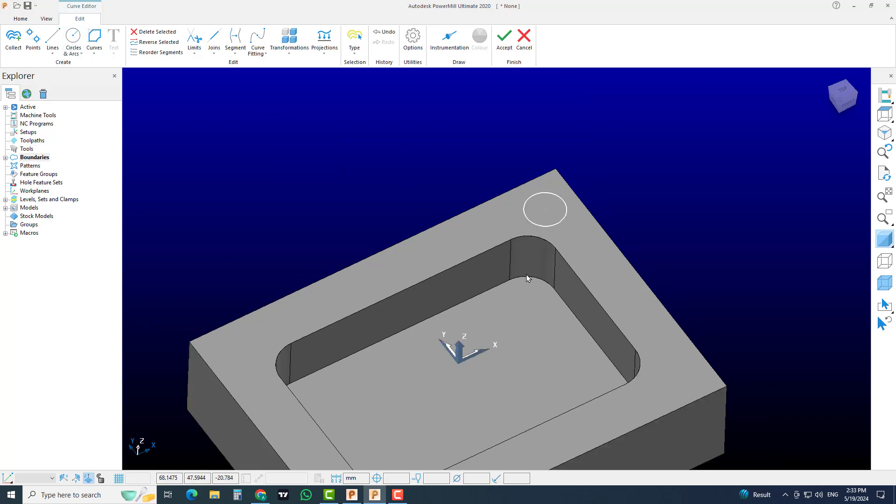
middle_click_drag(526, 274, 533, 233, "shift")
left_click(289, 41)
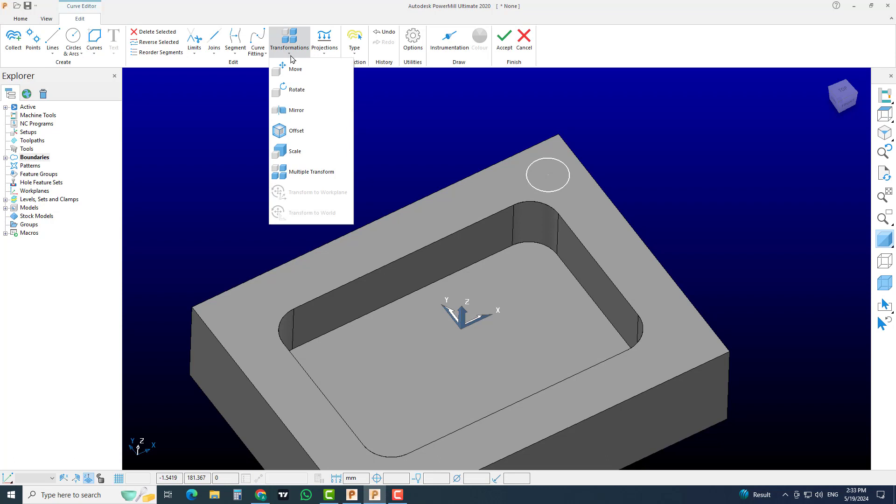
left_click(303, 171)
left_click(164, 130)
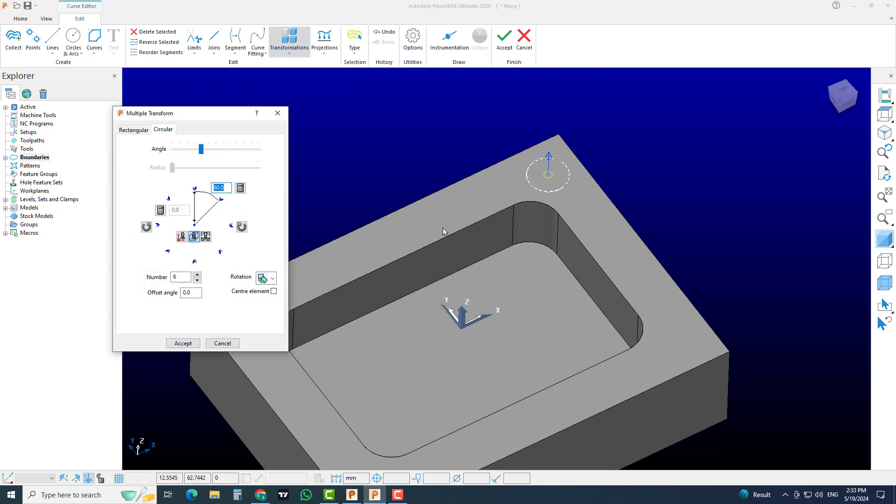
scroll(493, 227, "down", 5)
middle_click_drag(502, 234, 527, 214, "shift")
scroll(529, 215, "up", 4)
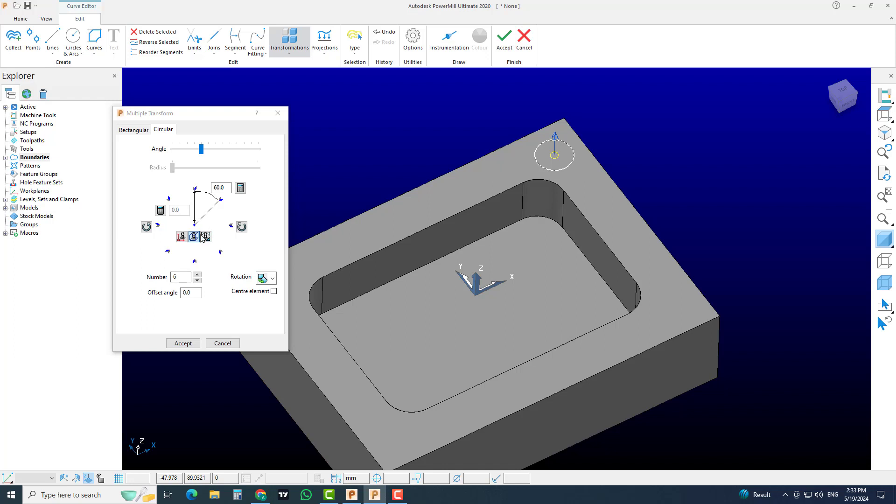
Centre the circular array on the model origin and accept it with 6 copies at 60 degrees.
left_click(182, 237)
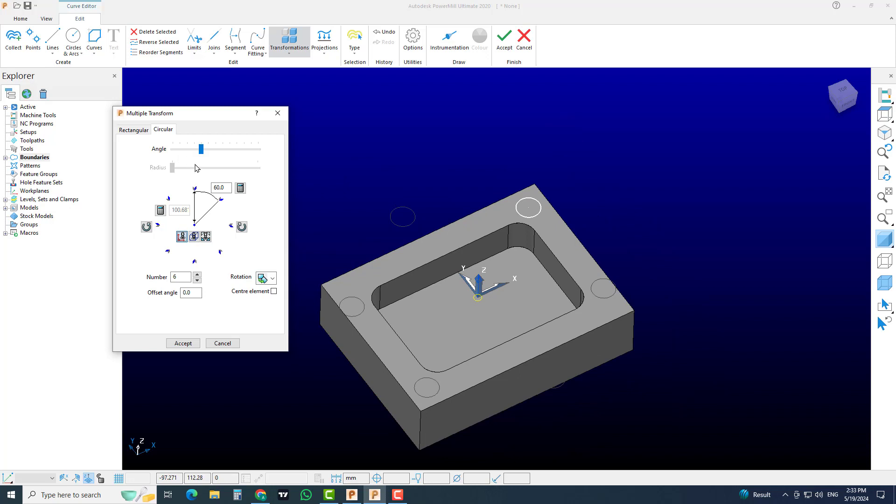
double_click(220, 187)
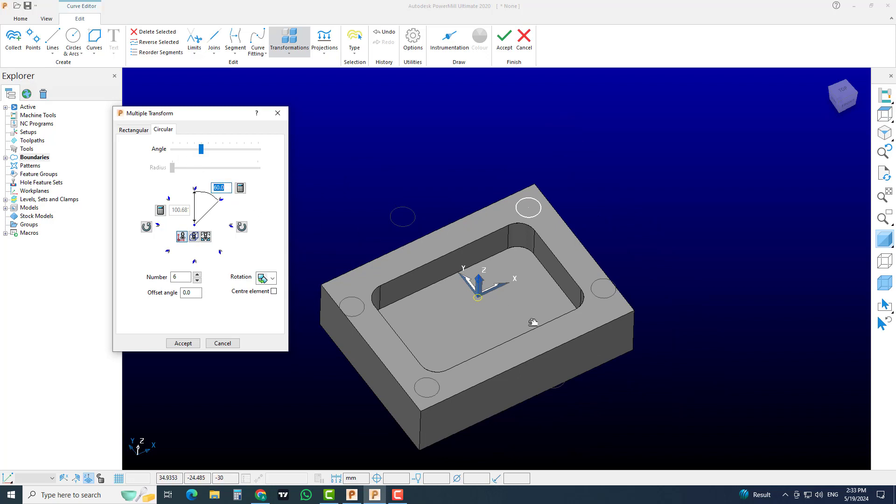
middle_click_drag(532, 322, 487, 318)
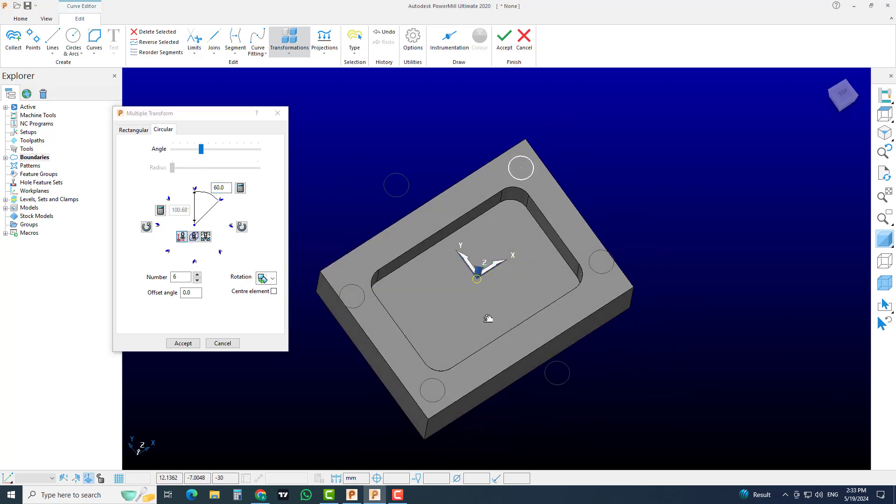
scroll(488, 319, "up", 1)
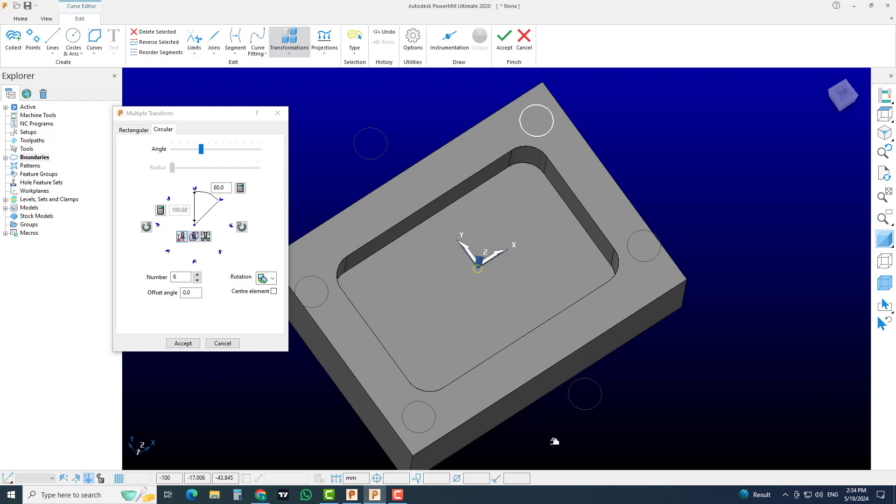
left_click(183, 343)
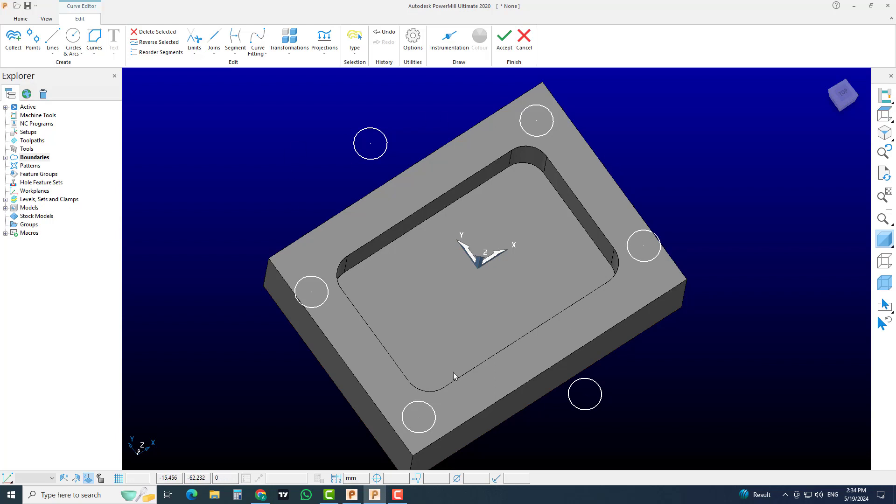
left_click(290, 49)
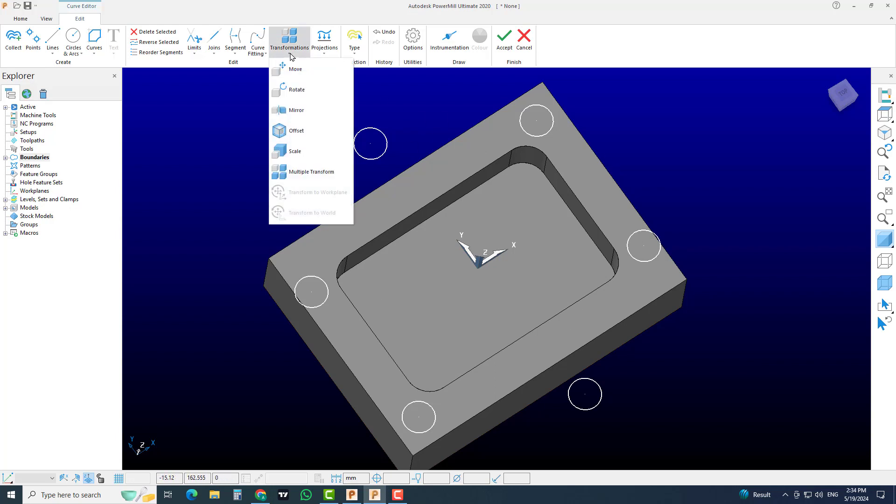
left_click(300, 173)
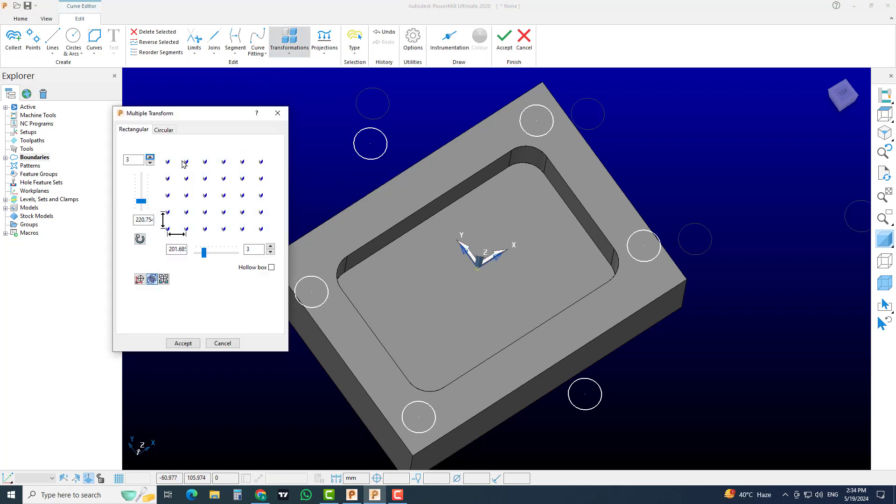
left_click(169, 133)
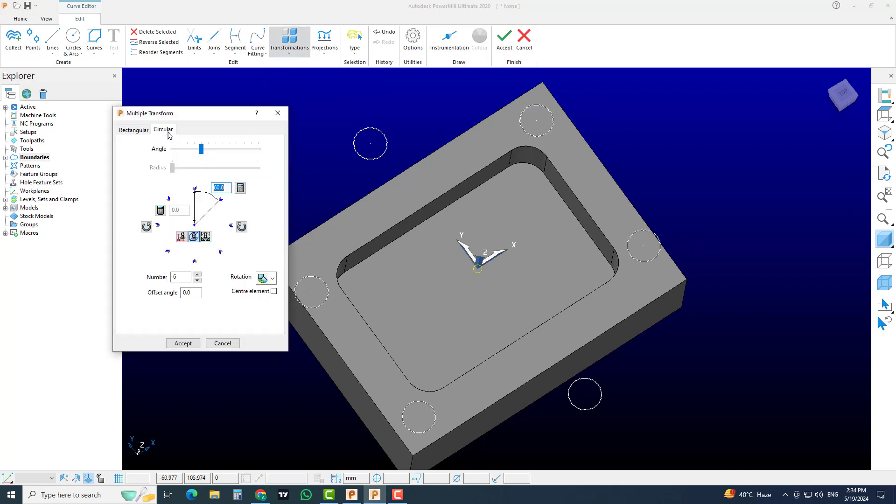
left_click(181, 238)
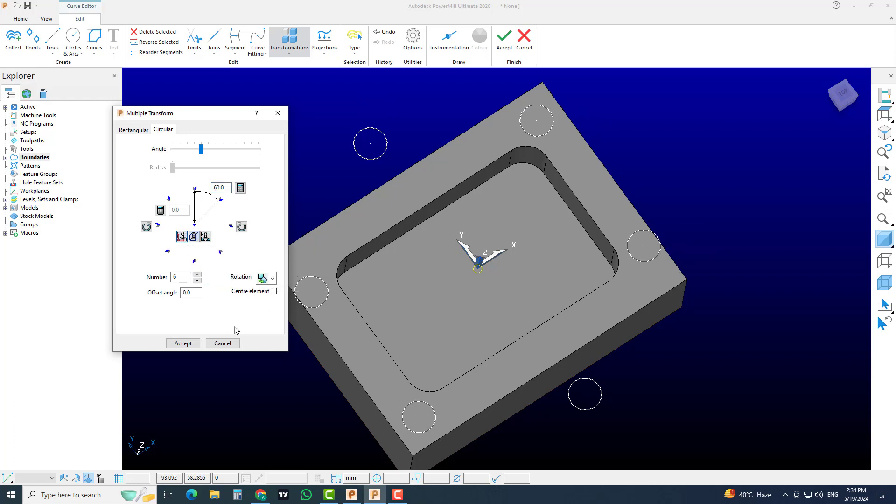
left_click(225, 344)
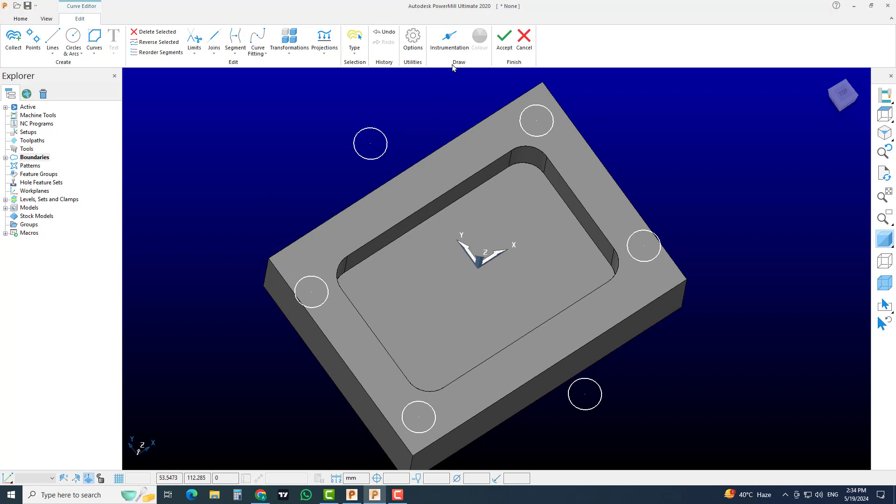
Accept the Curve Editor changes to keep the circular array of circles as the boundary, and inspect it around the block.
left_click(504, 40)
scroll(449, 171, "down", 3)
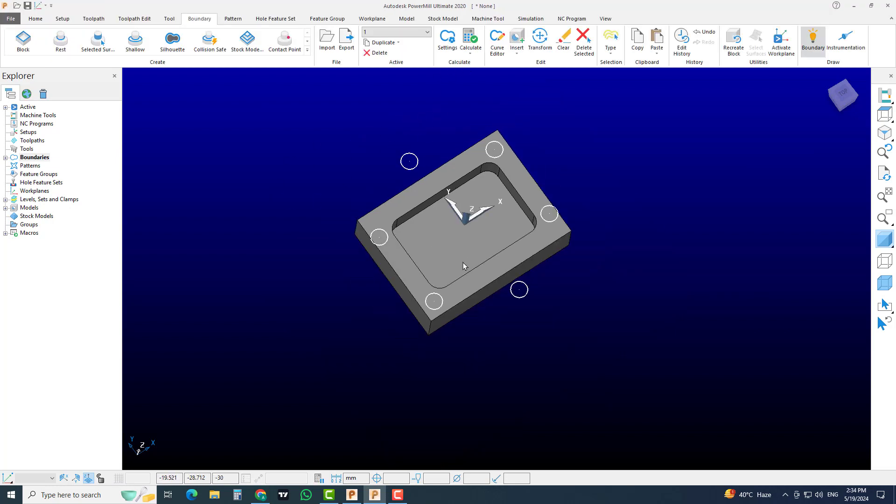
scroll(463, 262, "up", 3)
scroll(519, 252, "down", 2)
scroll(521, 254, "up", 1)
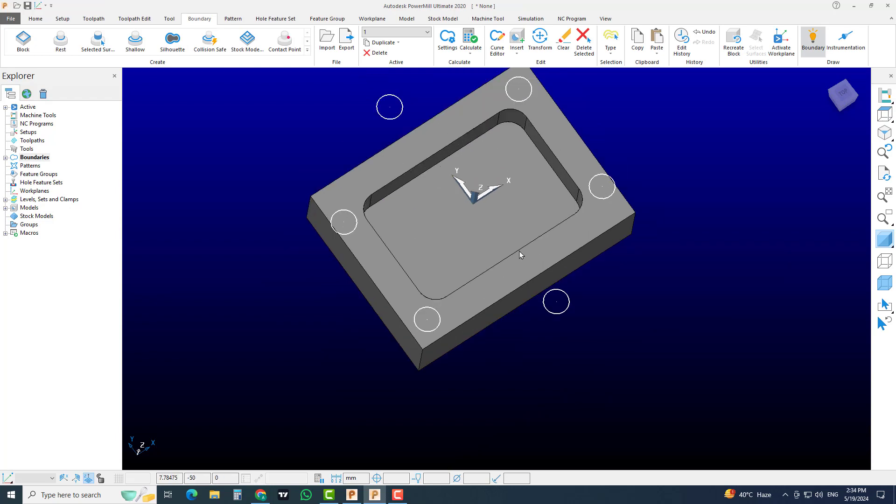
middle_click_drag(521, 254, 466, 234)
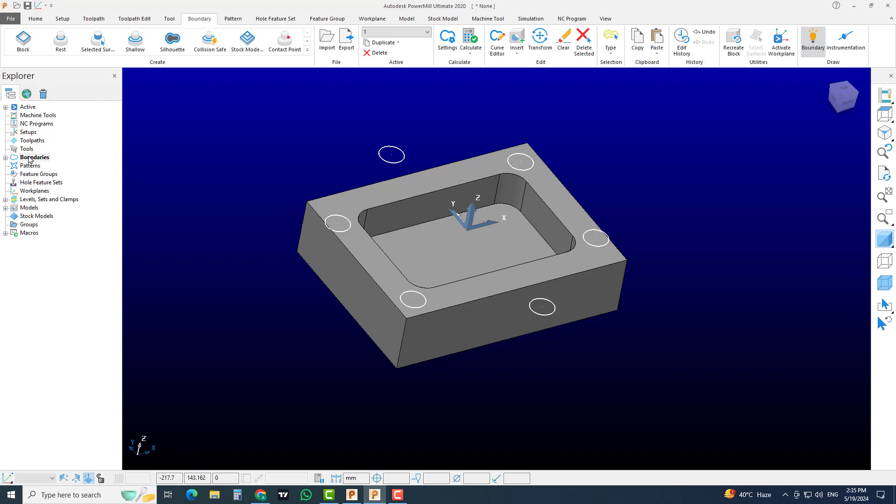
left_click(398, 495)
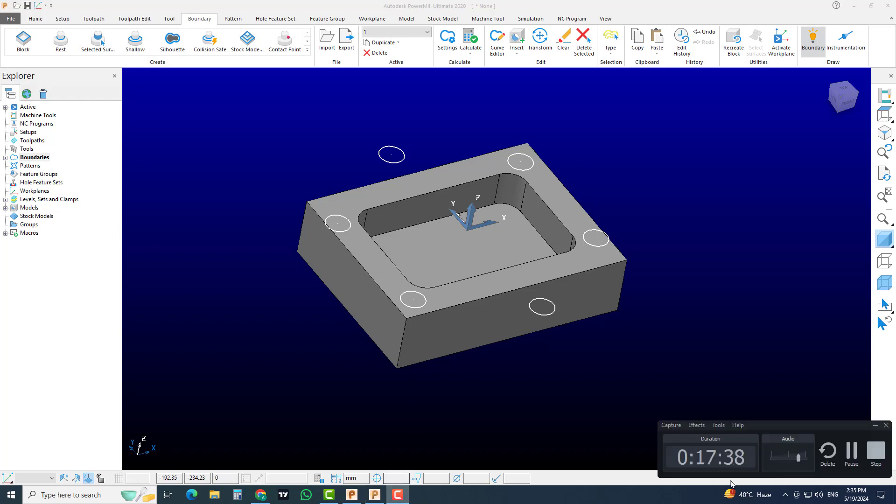